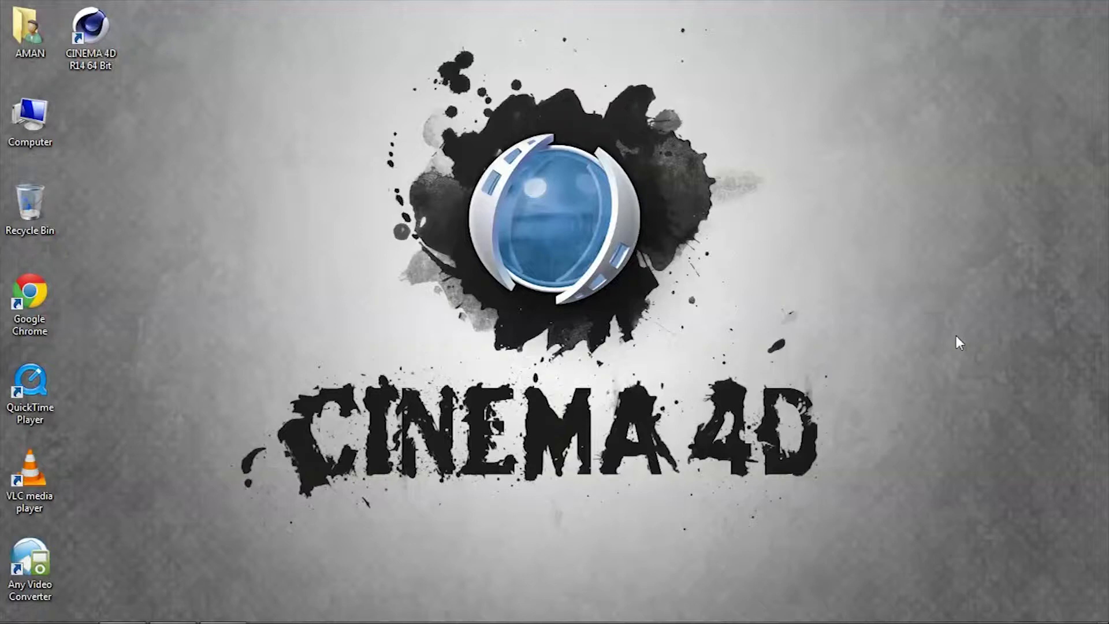
drag(343, 32, 402, 92)
right_click(402, 92)
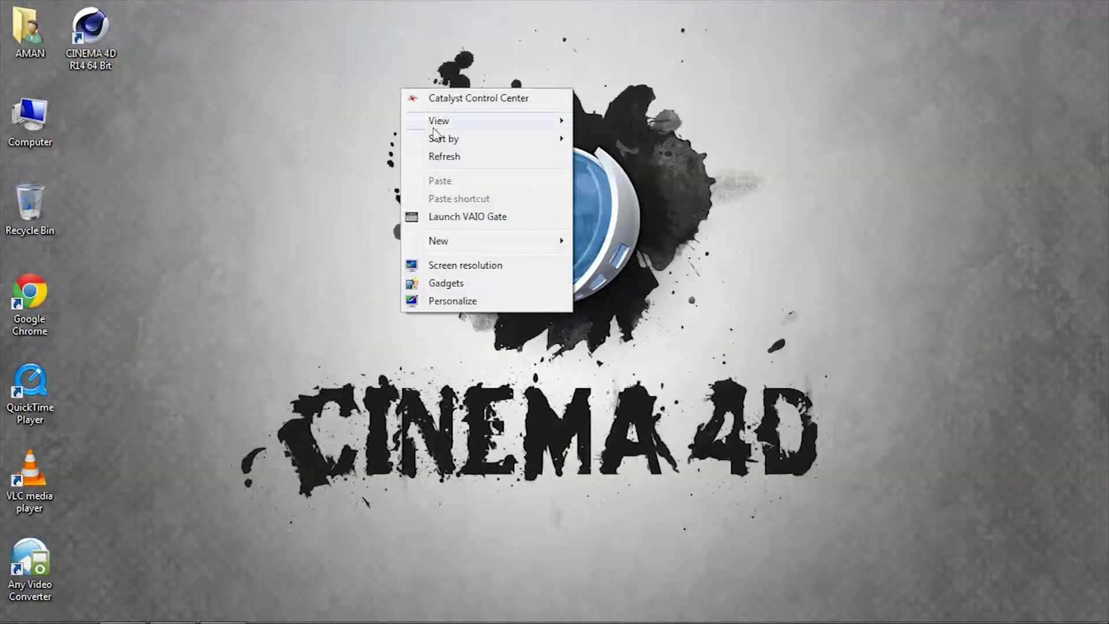
click(454, 159)
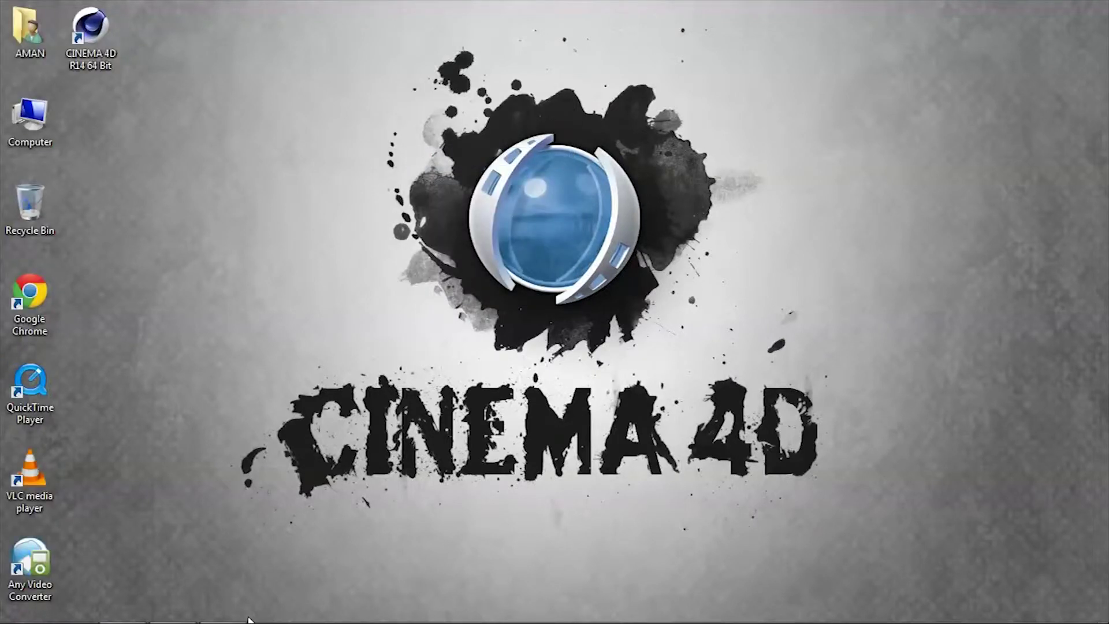
Open the GUN SHOT_sound_xvid_001 video in QuickTime Player, play and scrub through it, and minimize it
mouse_move(248, 620)
click(224, 607)
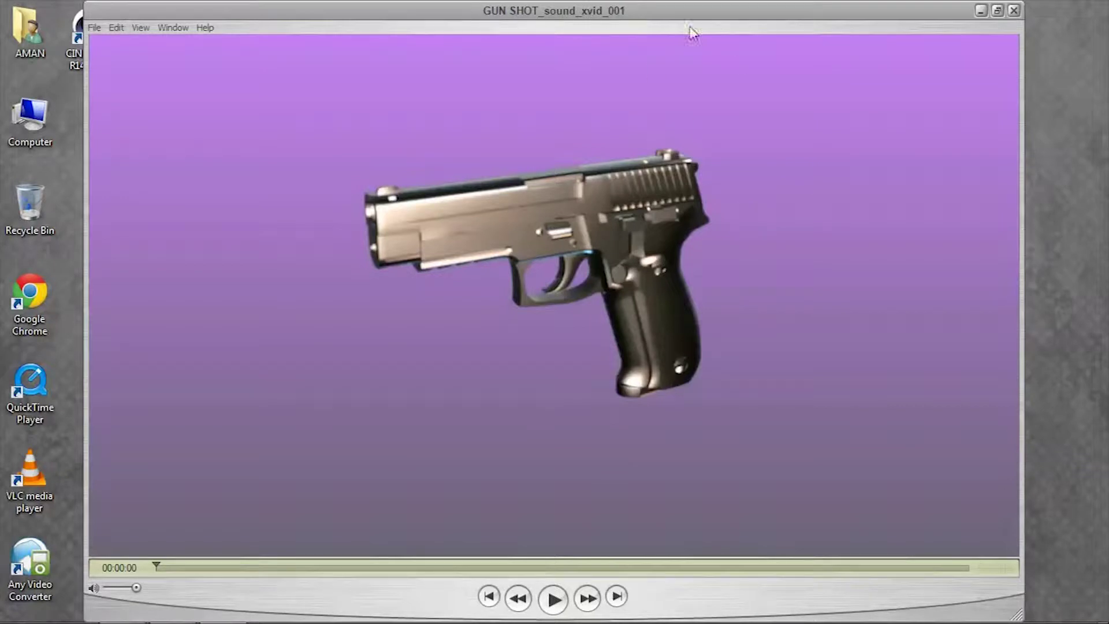
click(552, 602)
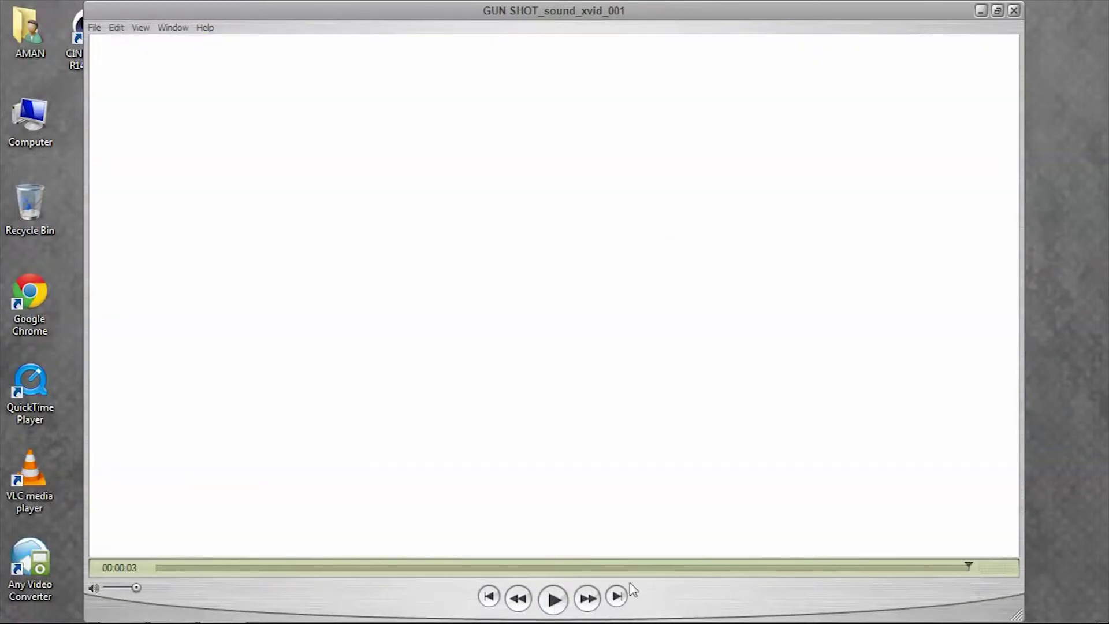
drag(705, 568, 351, 482)
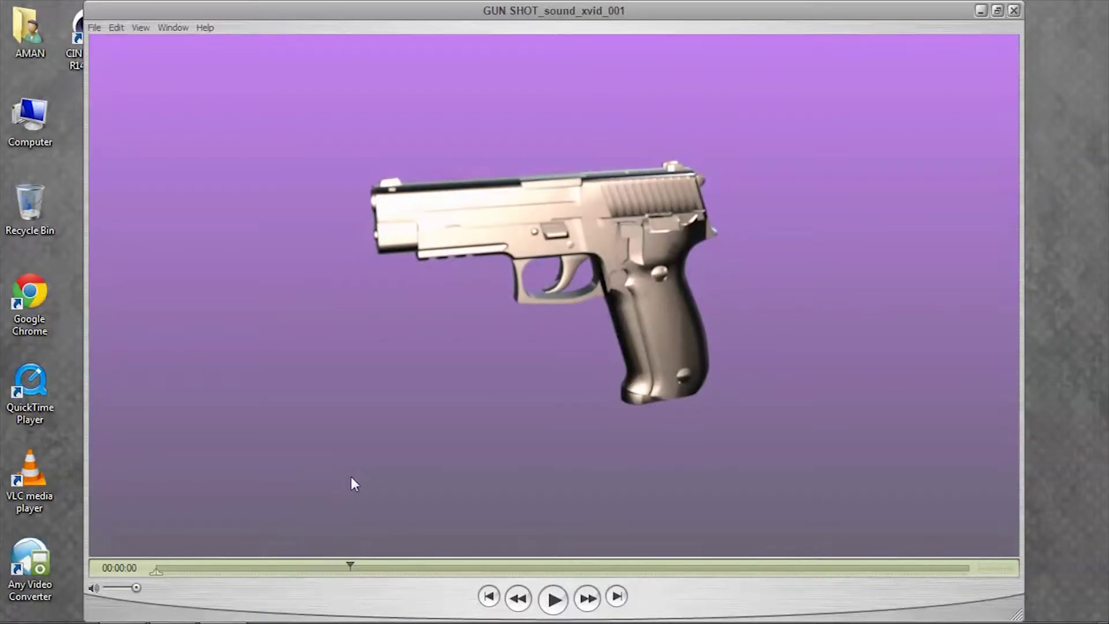
click(983, 11)
right_click(504, 129)
click(546, 198)
right_click(422, 198)
click(455, 264)
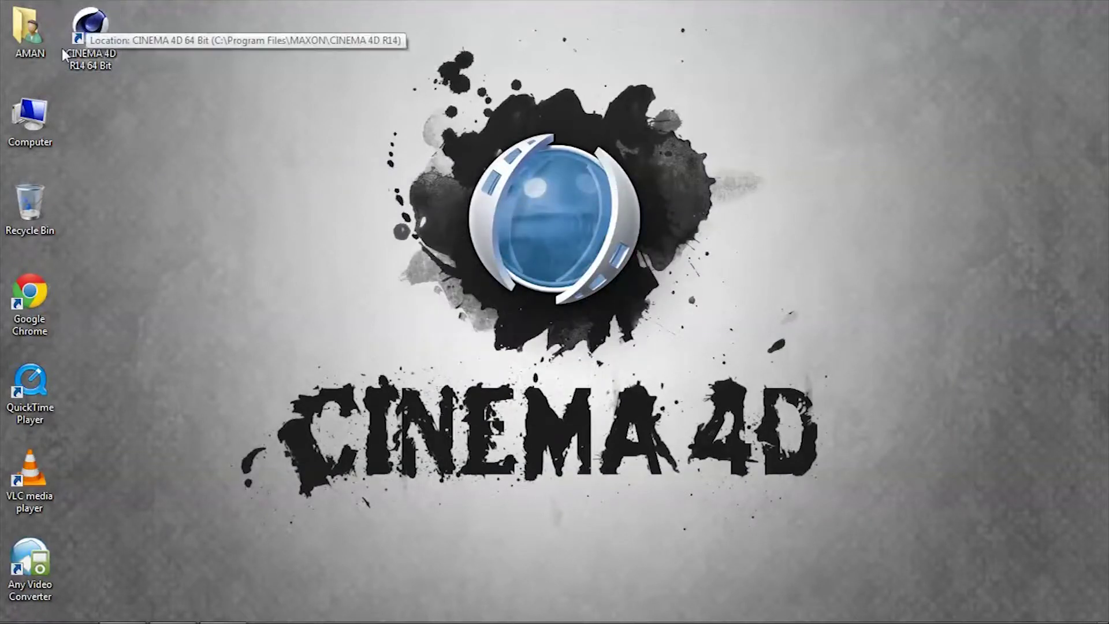
Switch to Chrome to view the techno.tut YouTube channel page and minimize the browser
mouse_move(223, 621)
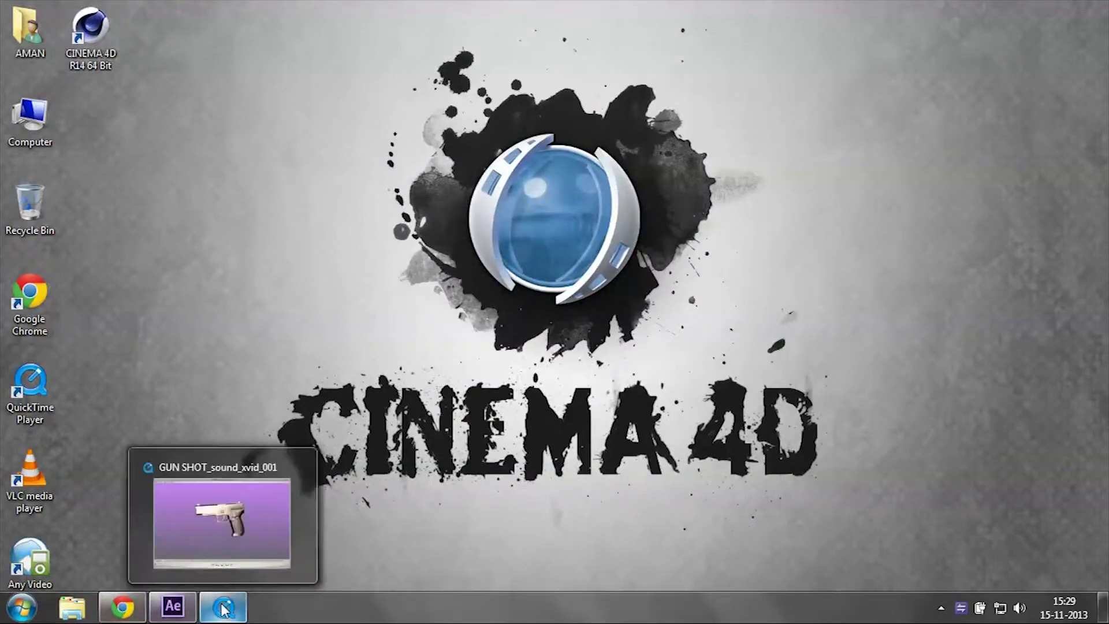
click(223, 607)
click(222, 608)
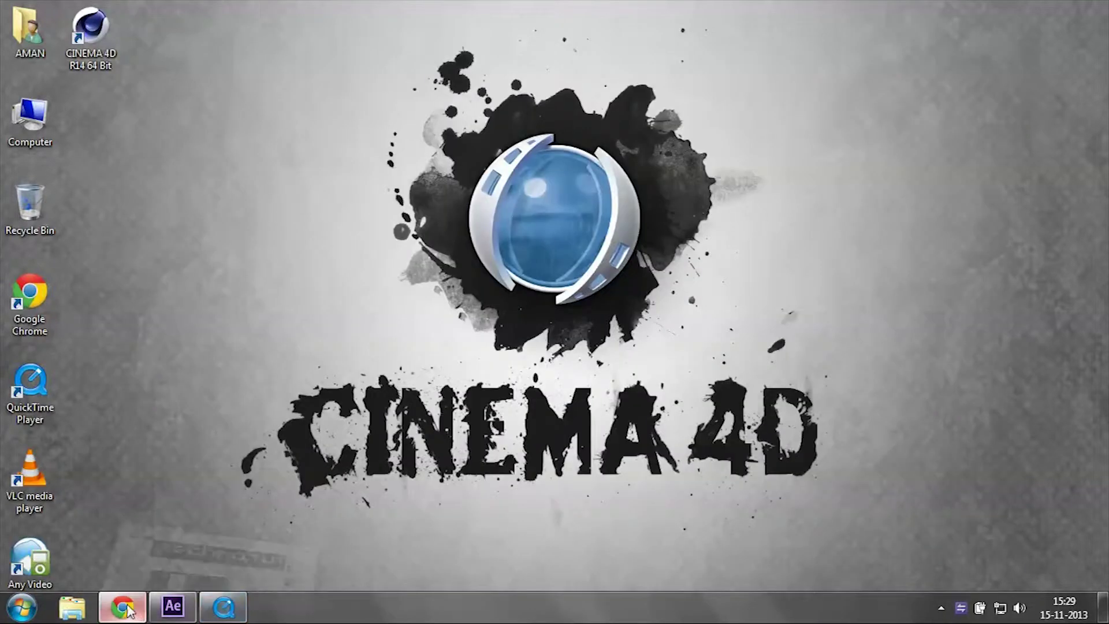
click(130, 610)
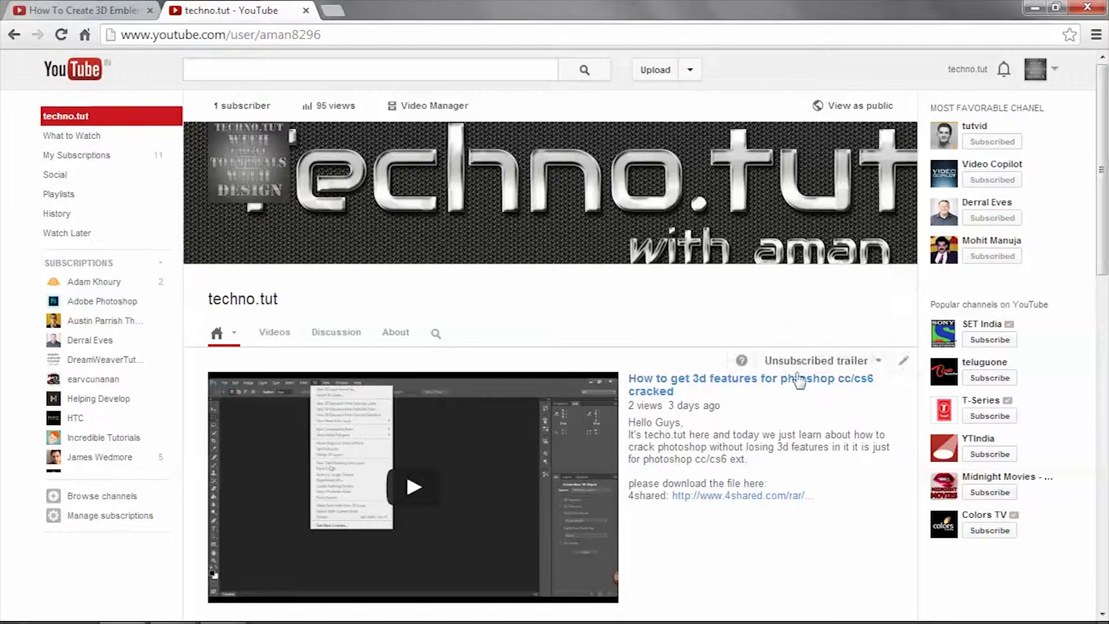
click(1037, 13)
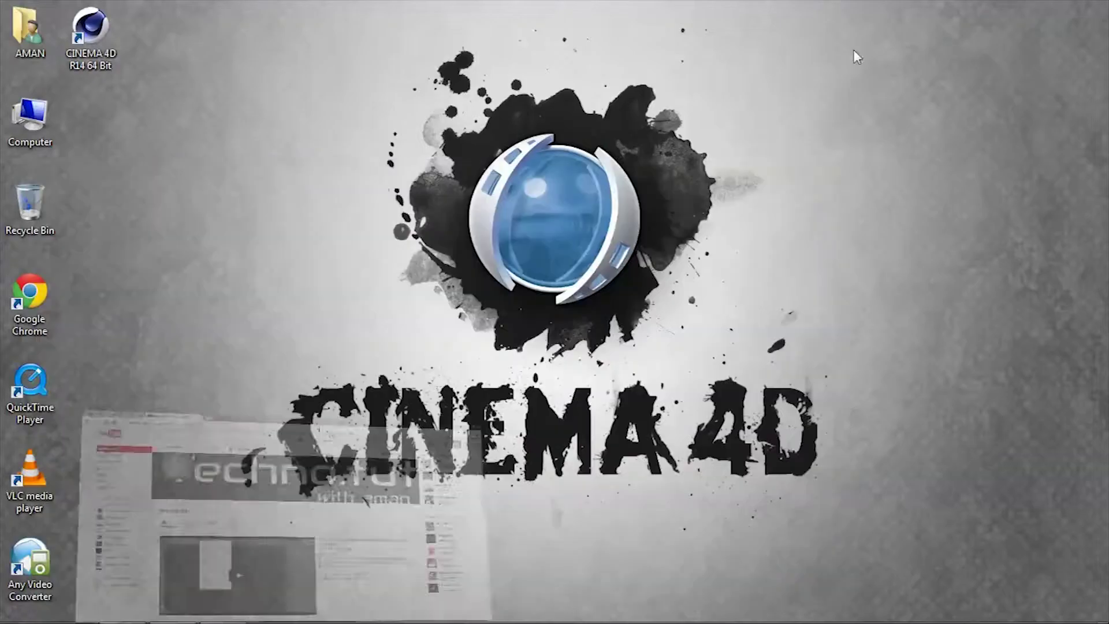
Switch to After Effects, end the work area at 0;00;03;15 and trim Comp 1 to it
click(172, 606)
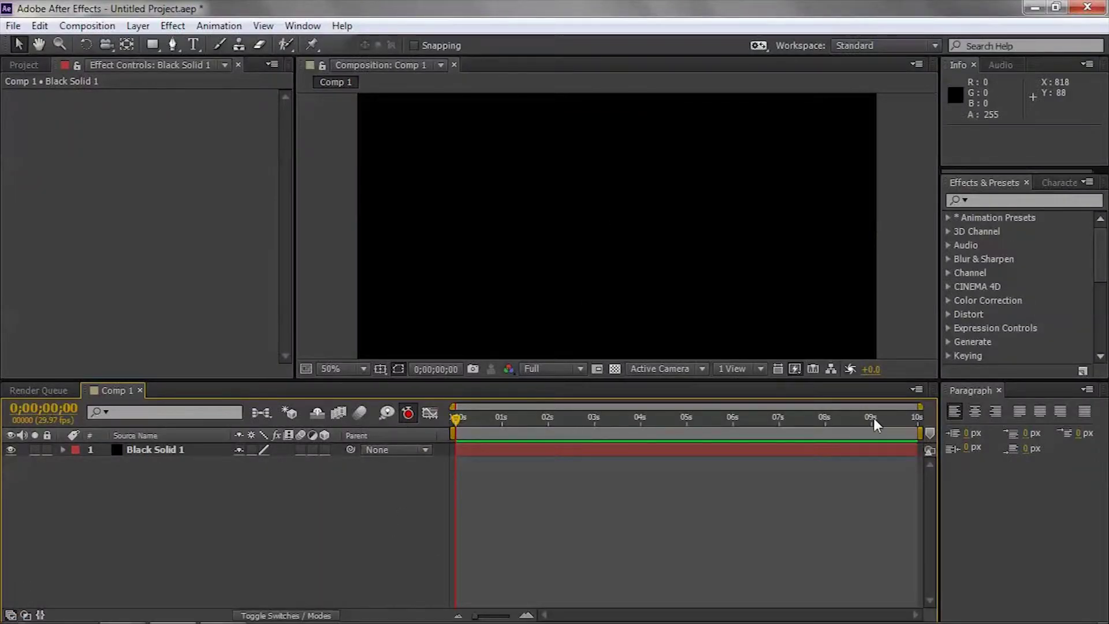
mouse_move(922, 433)
mouse_down()
mouse_move(596, 433)
mouse_move(620, 433)
mouse_up()
right_click(591, 434)
click(630, 482)
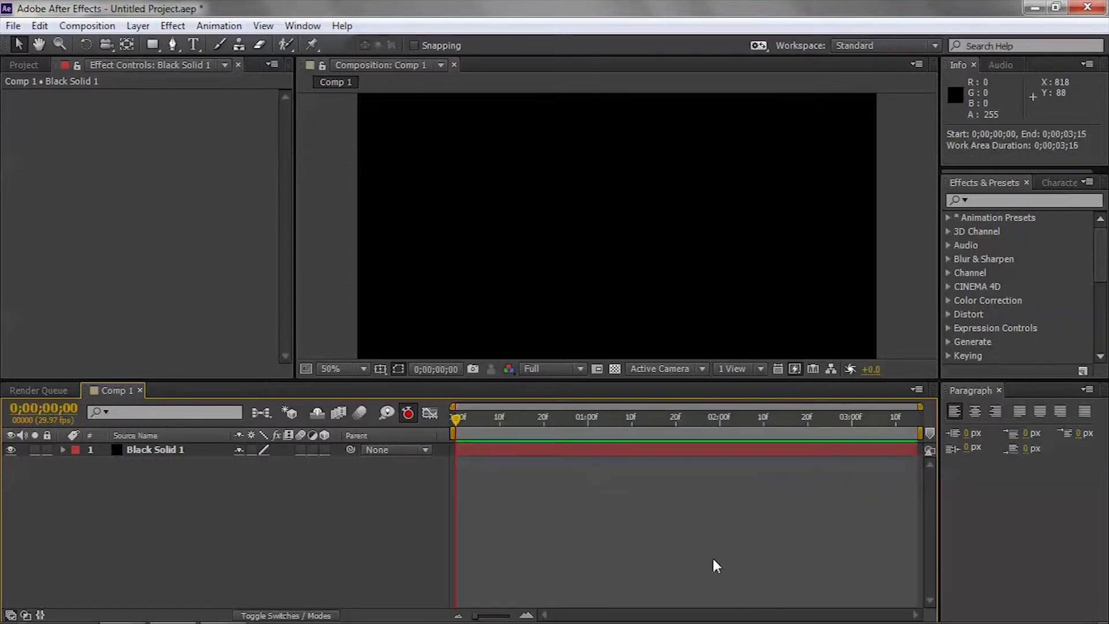
drag(452, 418, 455, 452)
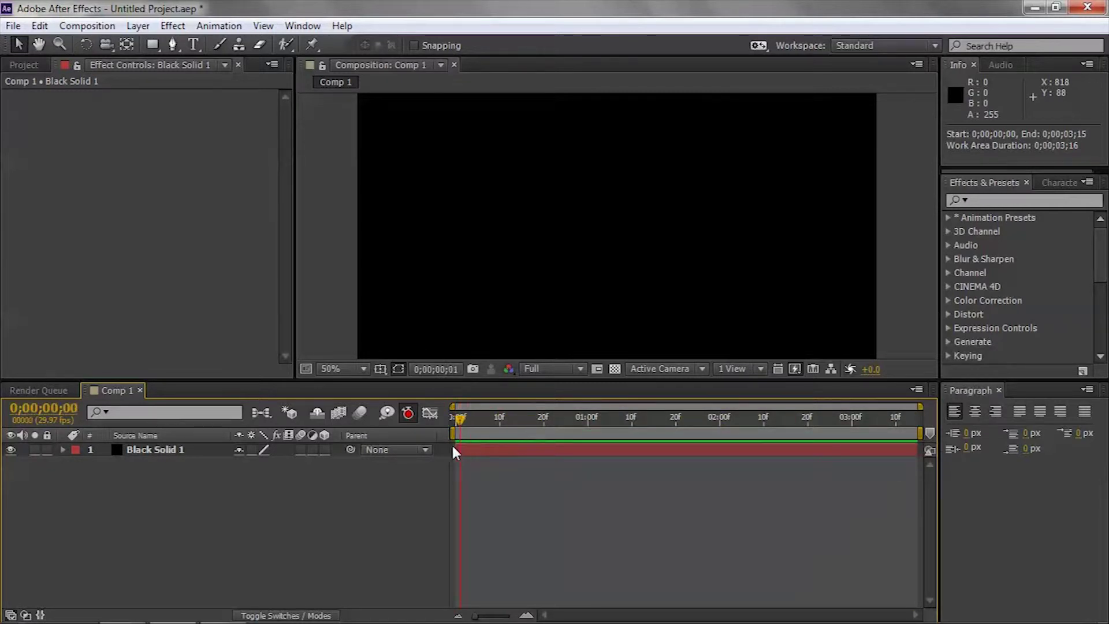
click(183, 450)
right_click(204, 510)
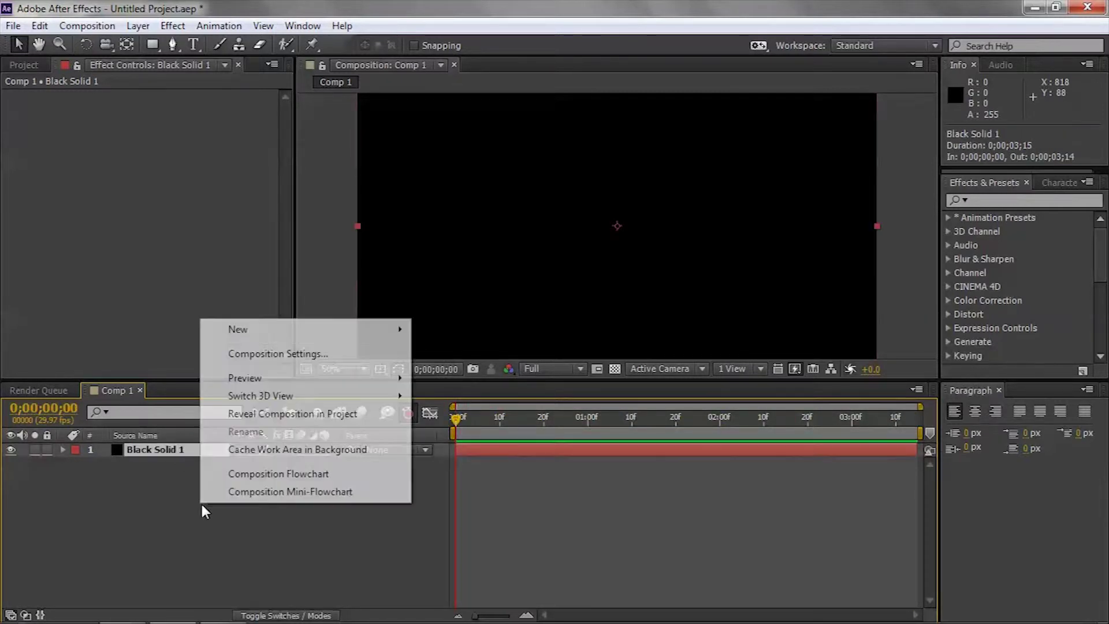
mouse_move(280, 329)
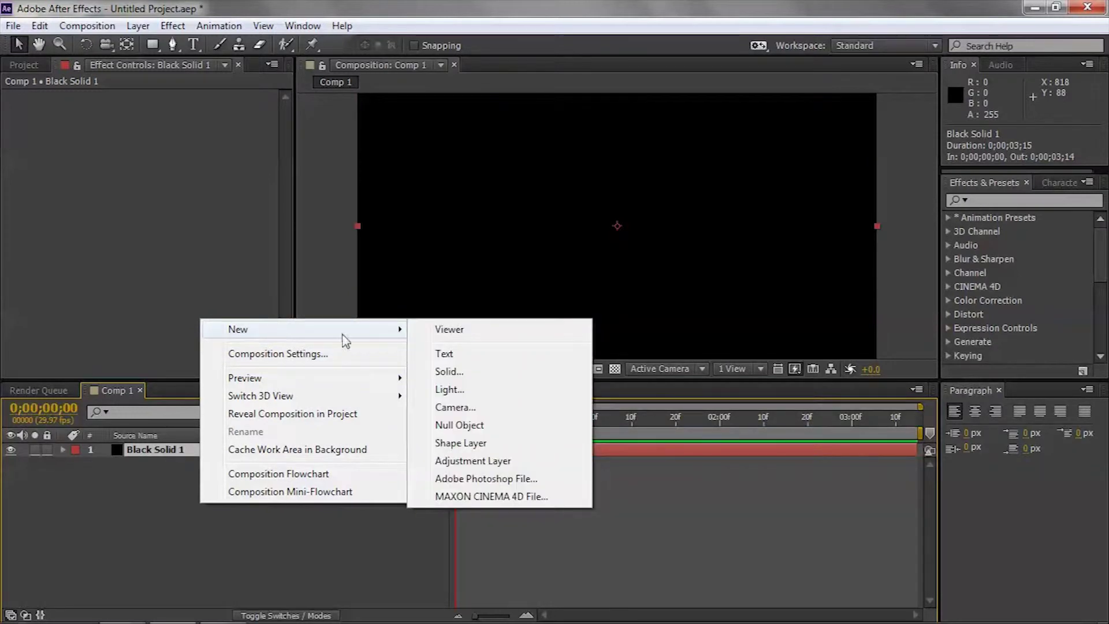
click(170, 488)
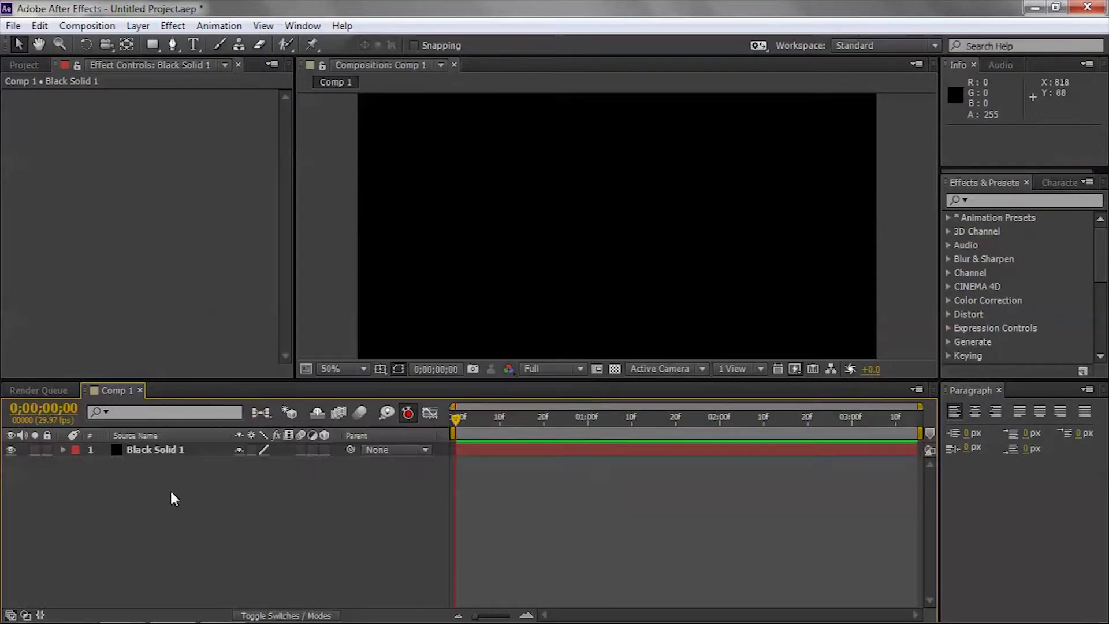
right_click(170, 488)
click(582, 559)
Rename the black solid layer in Comp 1 as bg
click(208, 456)
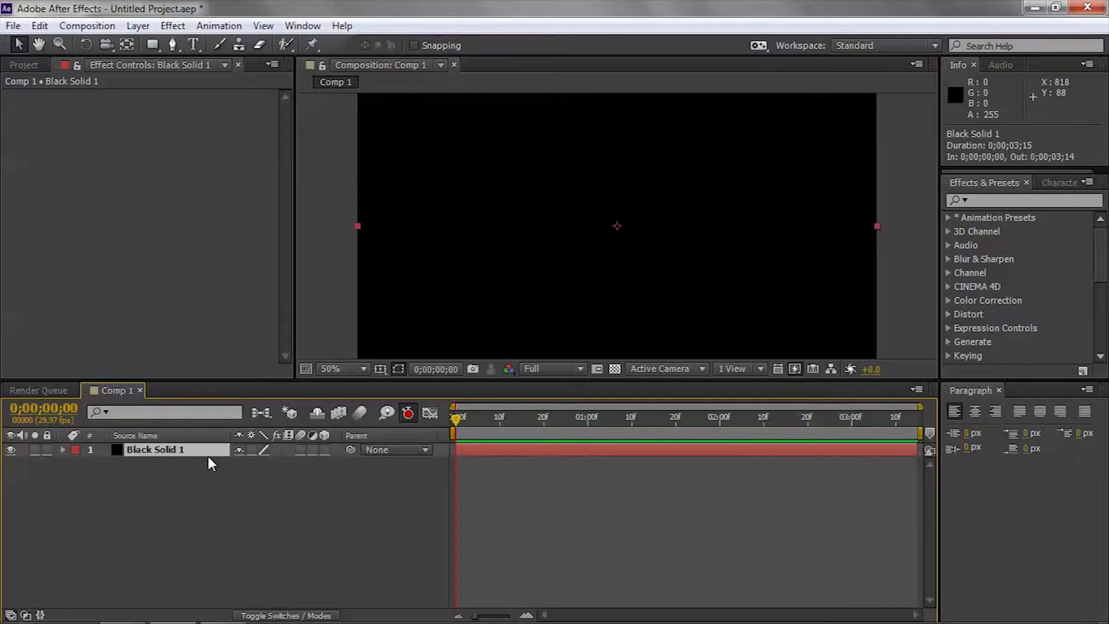
key(Return)
text(bg)
key(Return)
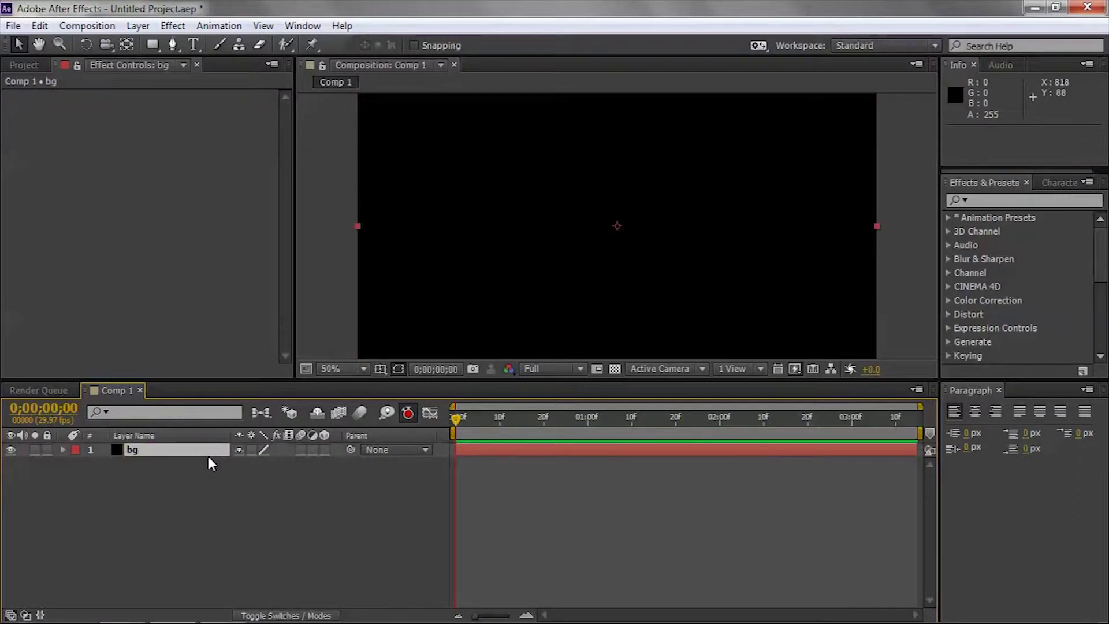
Search the effects for "ramp" and apply Gradient Ramp to the bg layer
click(1010, 203)
text(ram)
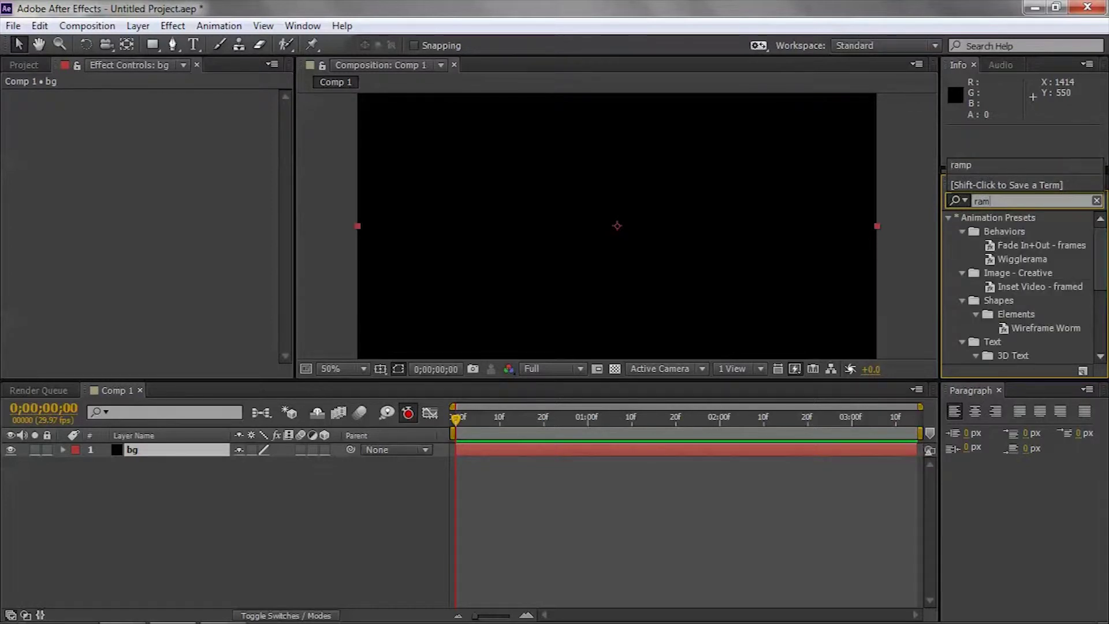
text(p)
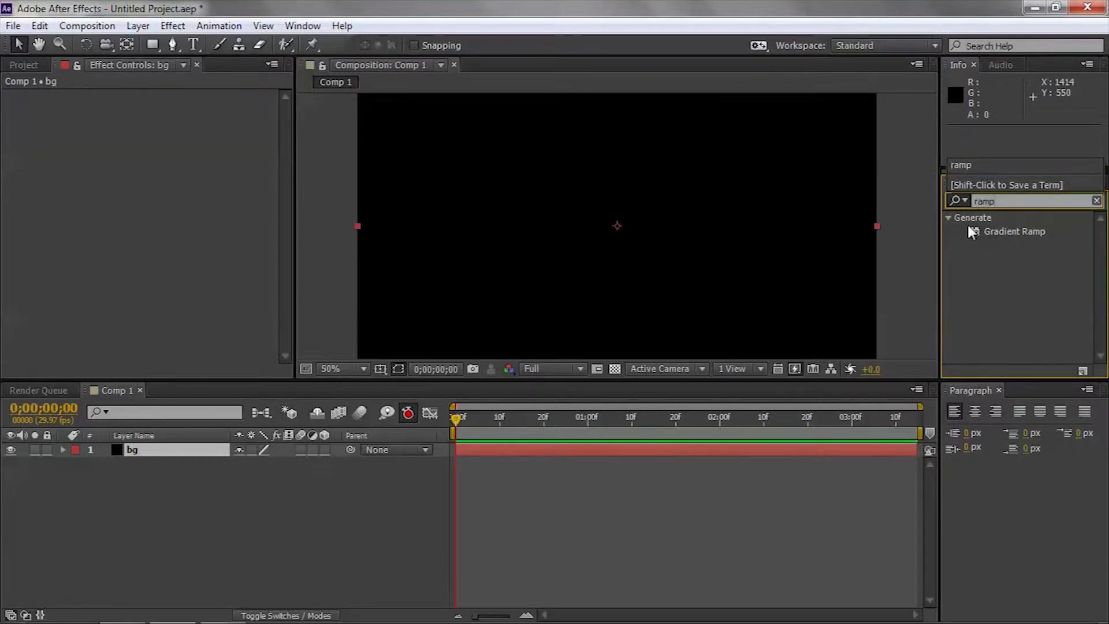
click(1002, 232)
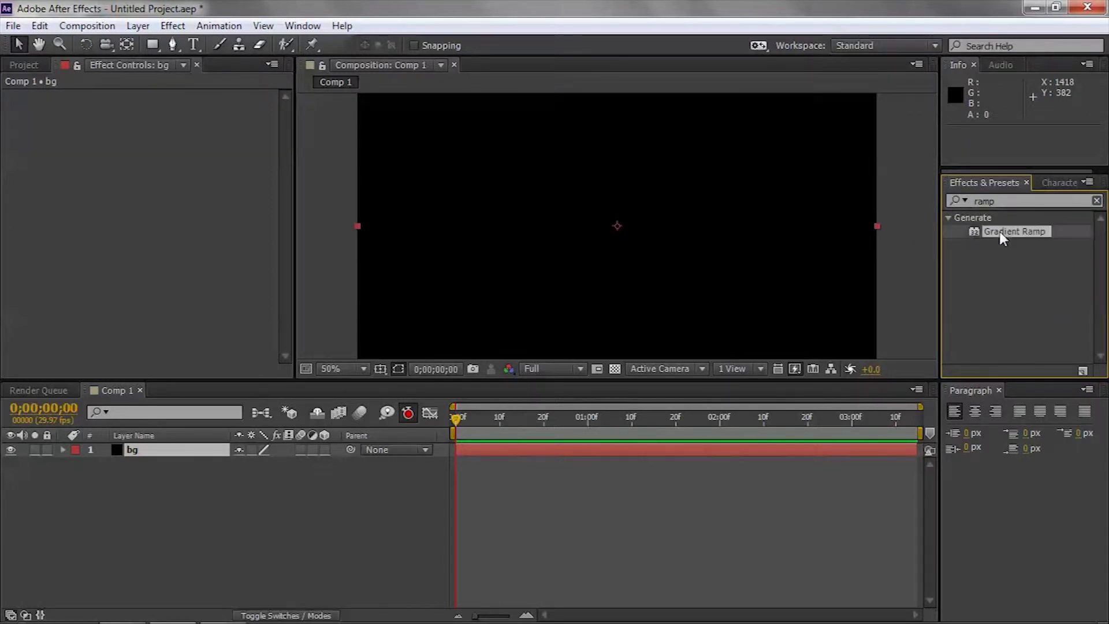
drag(1000, 231, 809, 229)
Set the Gradient Ramp's start color to purple, about #9D06CE, and its end color to deep violet, about #5107AB
click(175, 125)
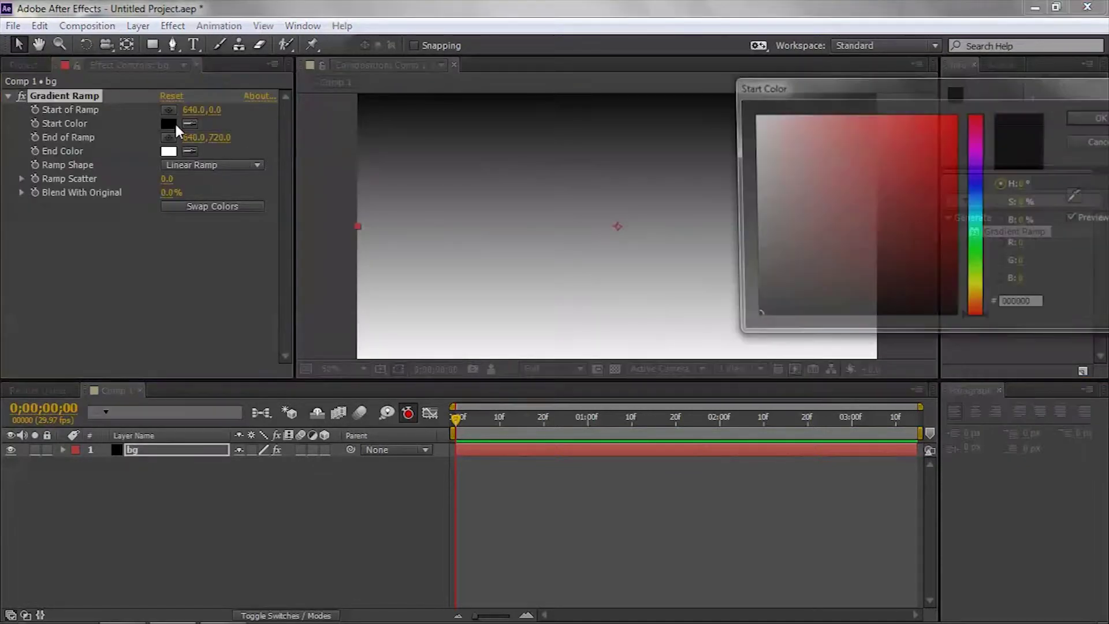
drag(986, 213, 952, 156)
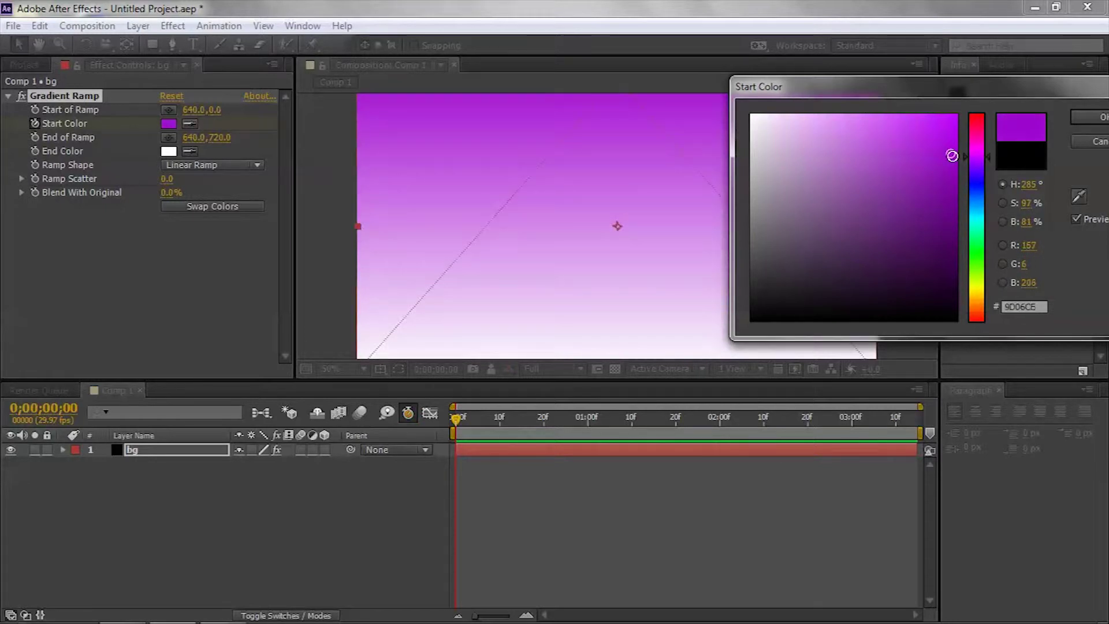
click(1073, 117)
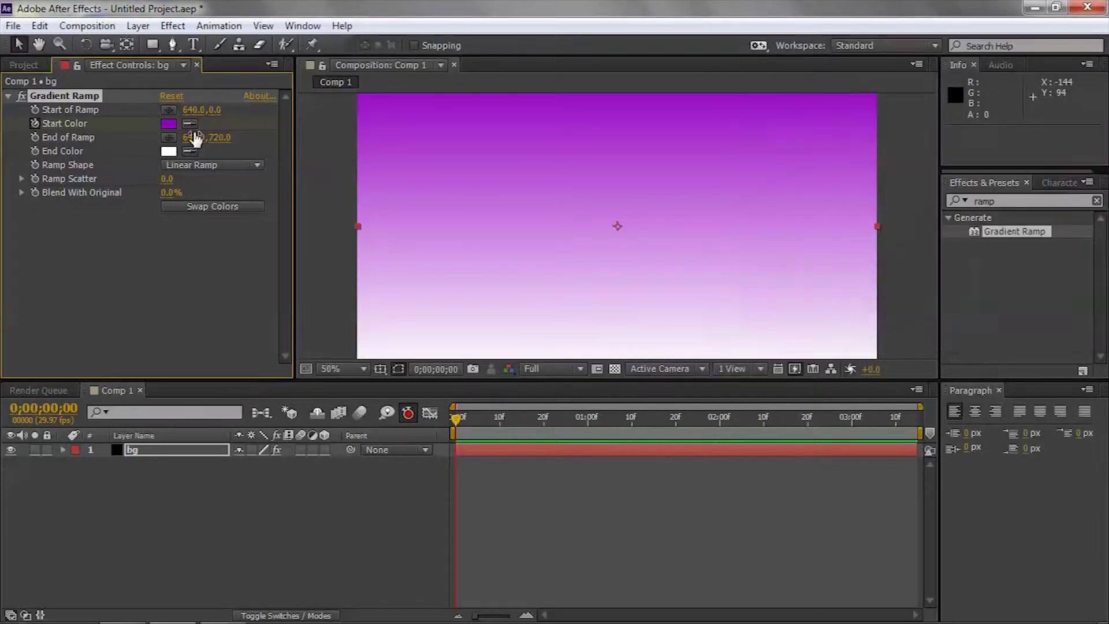
click(167, 153)
drag(977, 204, 961, 173)
click(948, 183)
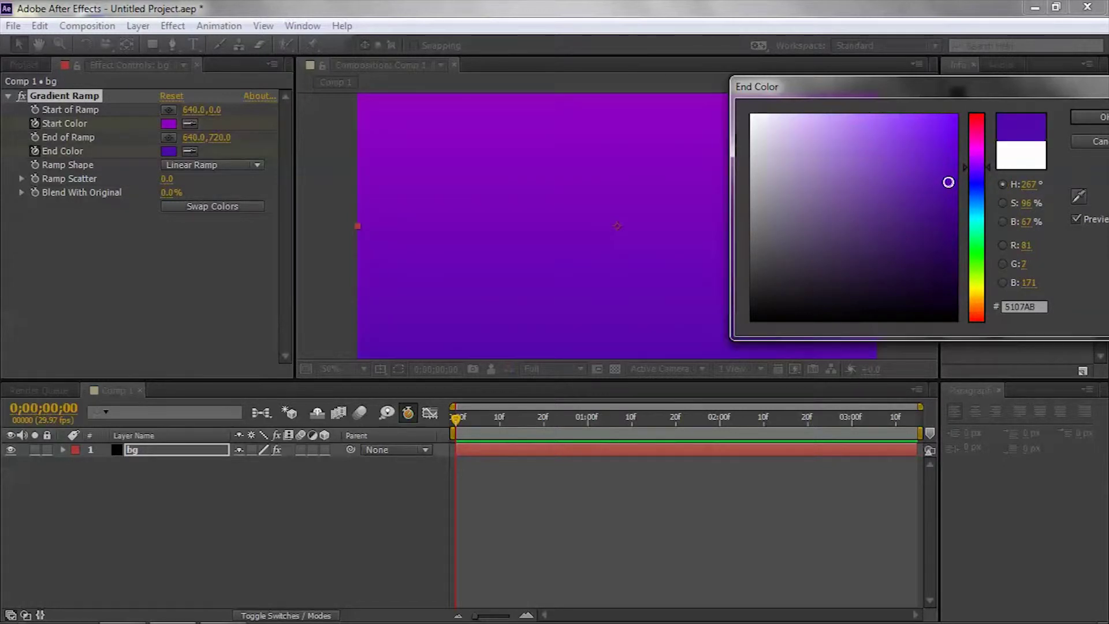
click(1105, 119)
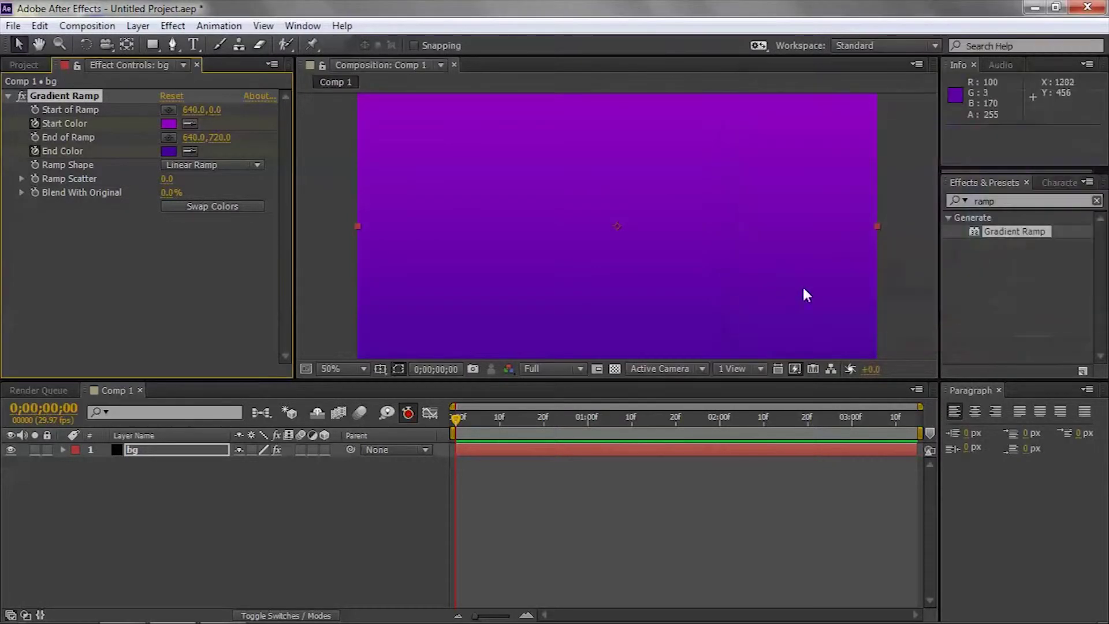
Set the Gradient Ramp's End of Ramp point to 642, 720
click(901, 322)
click(5, 99)
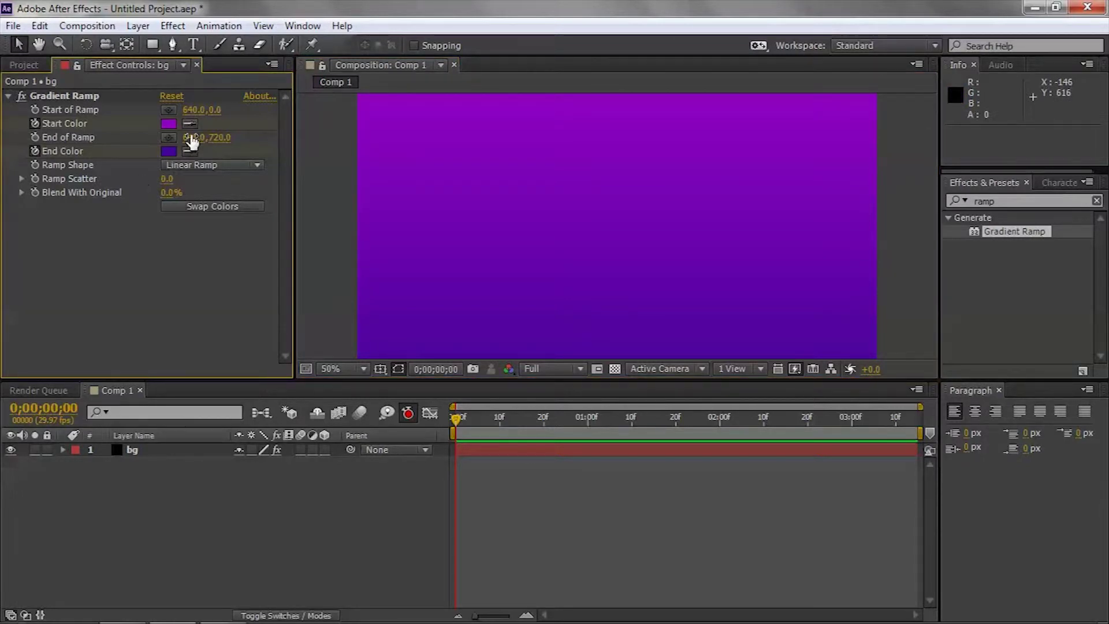
mouse_move(193, 137)
mouse_down()
mouse_move(221, 135)
mouse_move(191, 138)
mouse_up()
Try the Radial Ramp shape on the bg gradient and return it to Linear Ramp
click(199, 161)
click(216, 198)
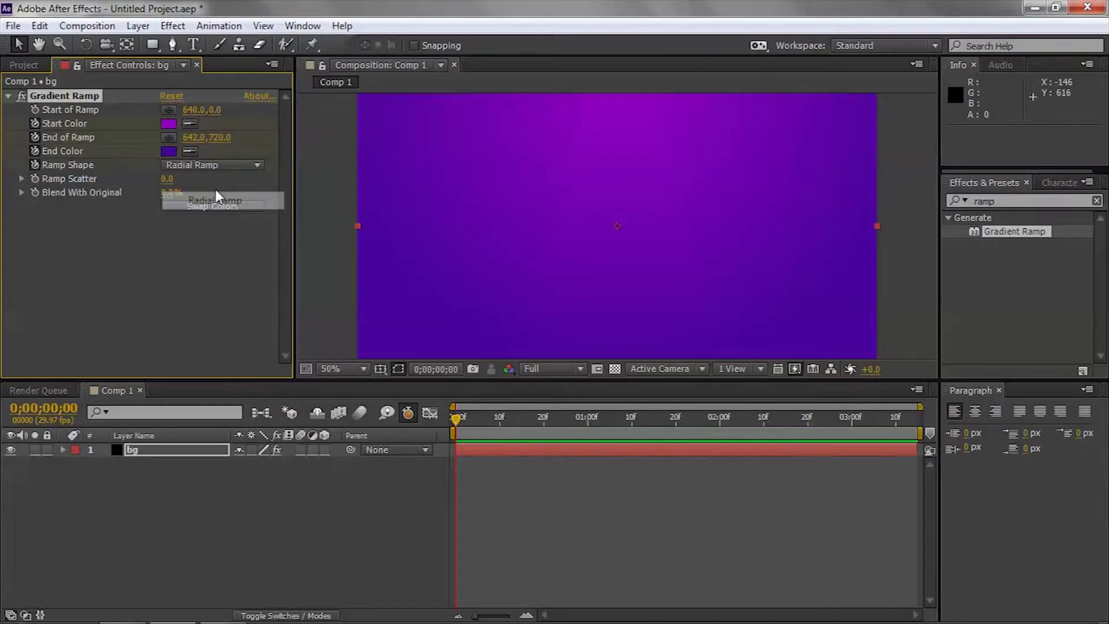
click(224, 167)
click(221, 184)
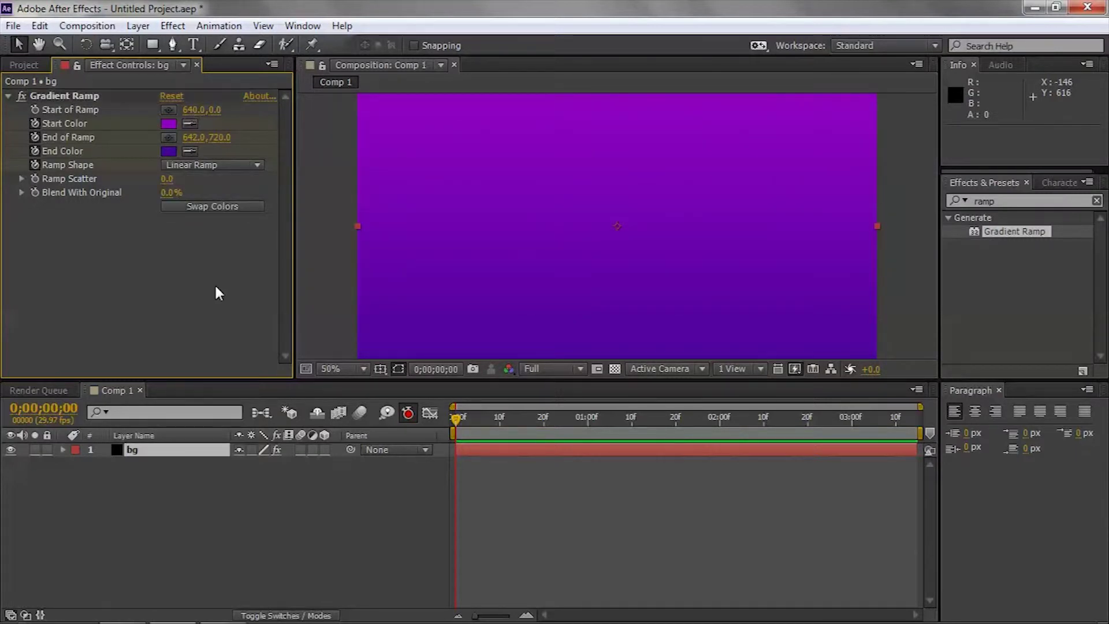
Add a new black solid at comp size, 1280 × 720 px, to Comp 1
right_click(167, 501)
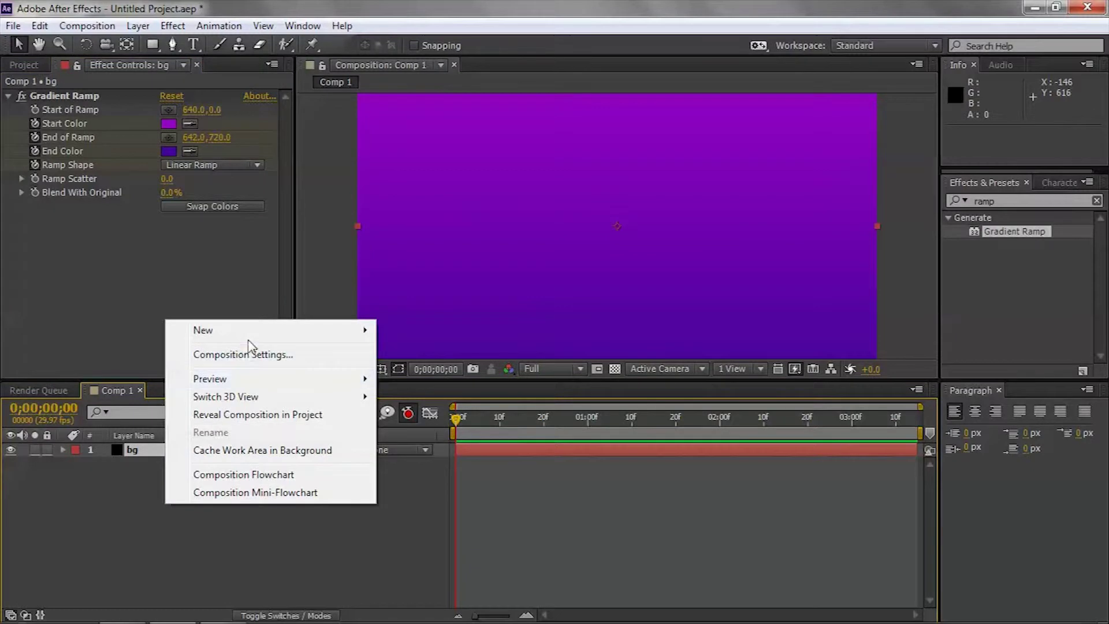
mouse_move(250, 337)
click(414, 373)
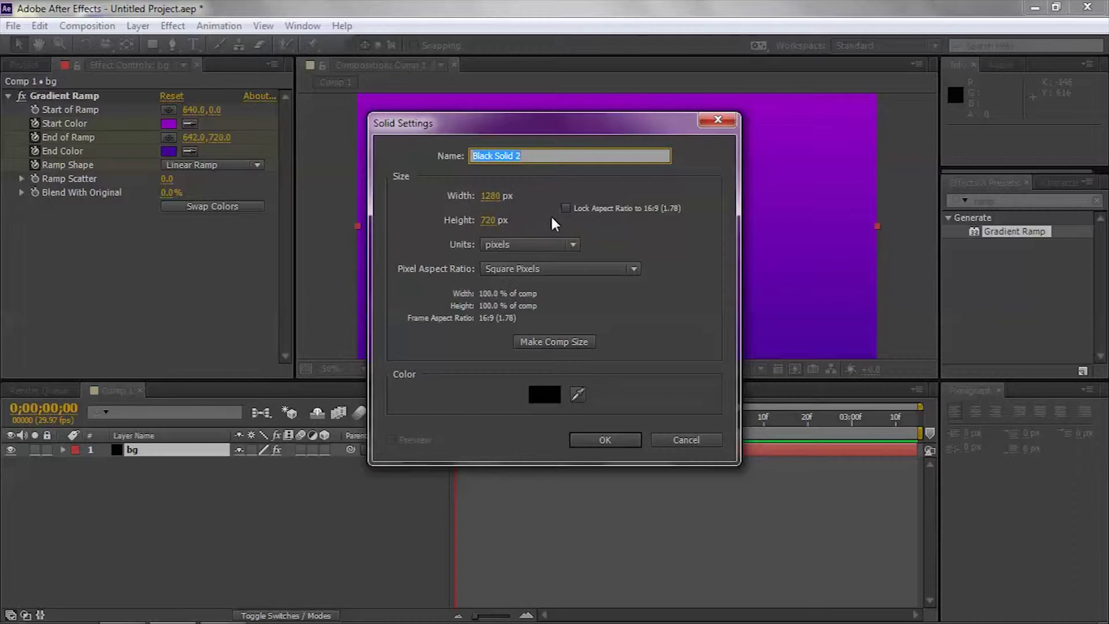
click(569, 348)
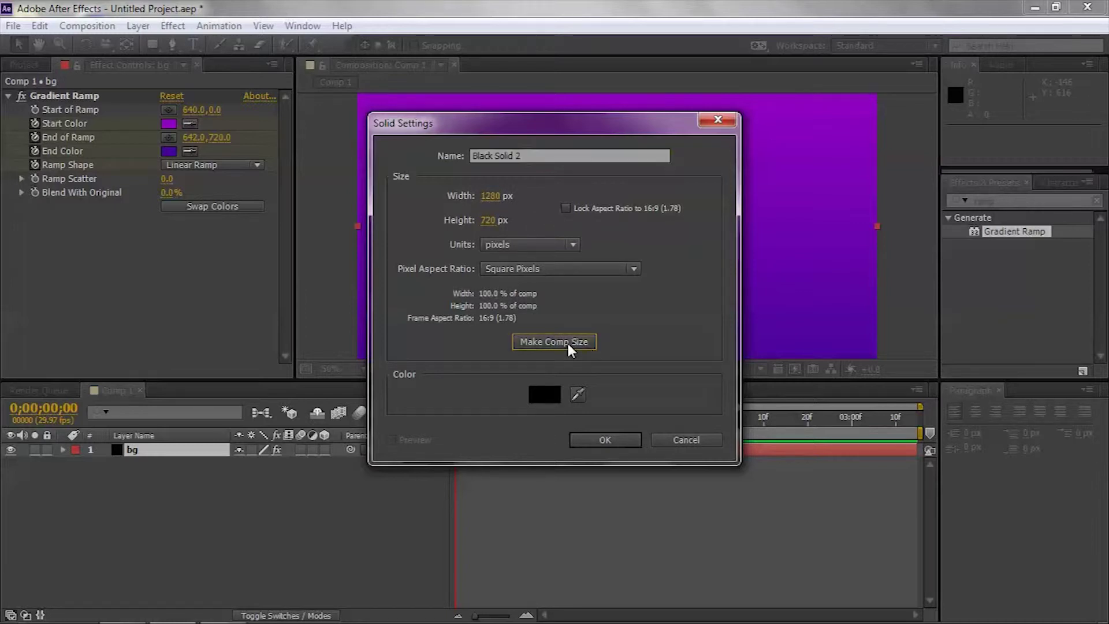
click(604, 441)
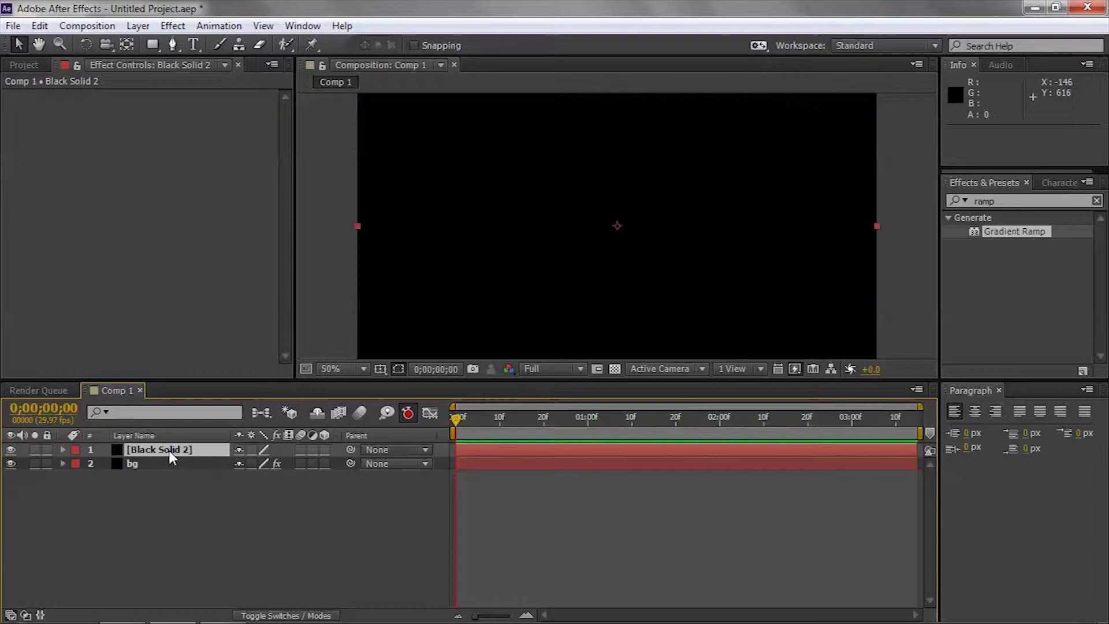
Rename the new black solid layer above bg as element
key(Return)
text(ele)
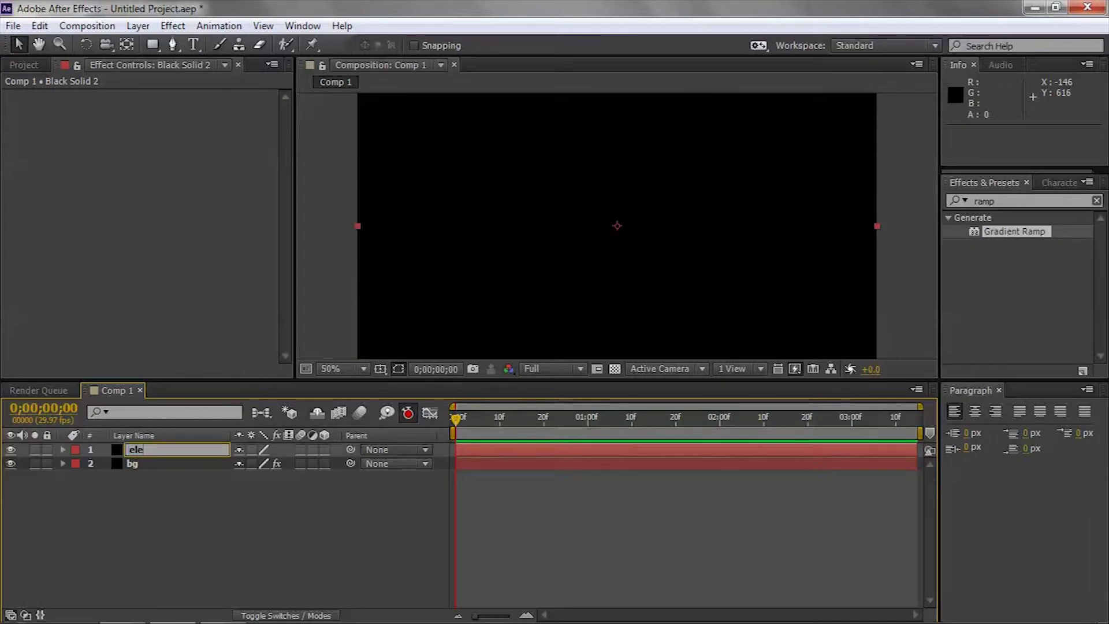
text(ment)
key(Return)
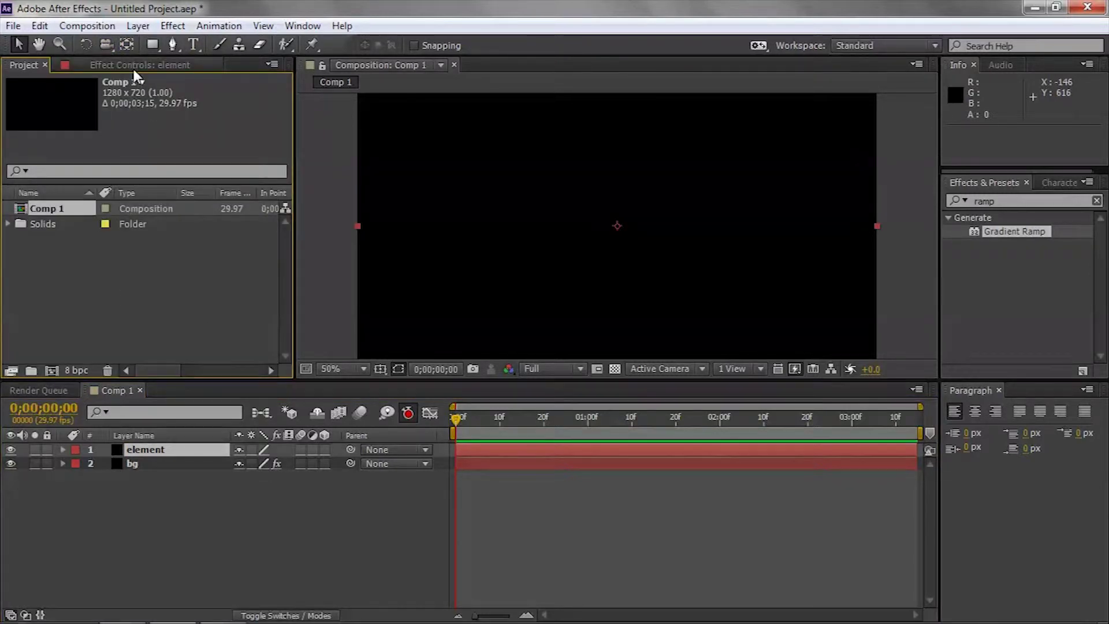
Apply the Video Copilot Element effect to the element layer
click(131, 65)
click(32, 66)
click(84, 64)
right_click(116, 140)
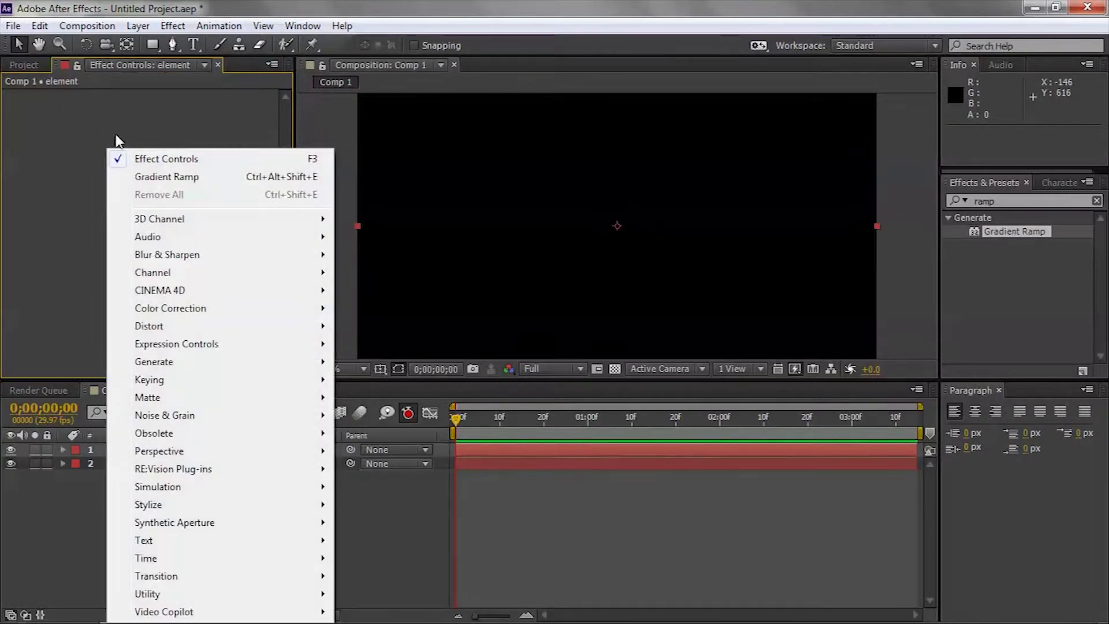
click(12, 226)
click(124, 446)
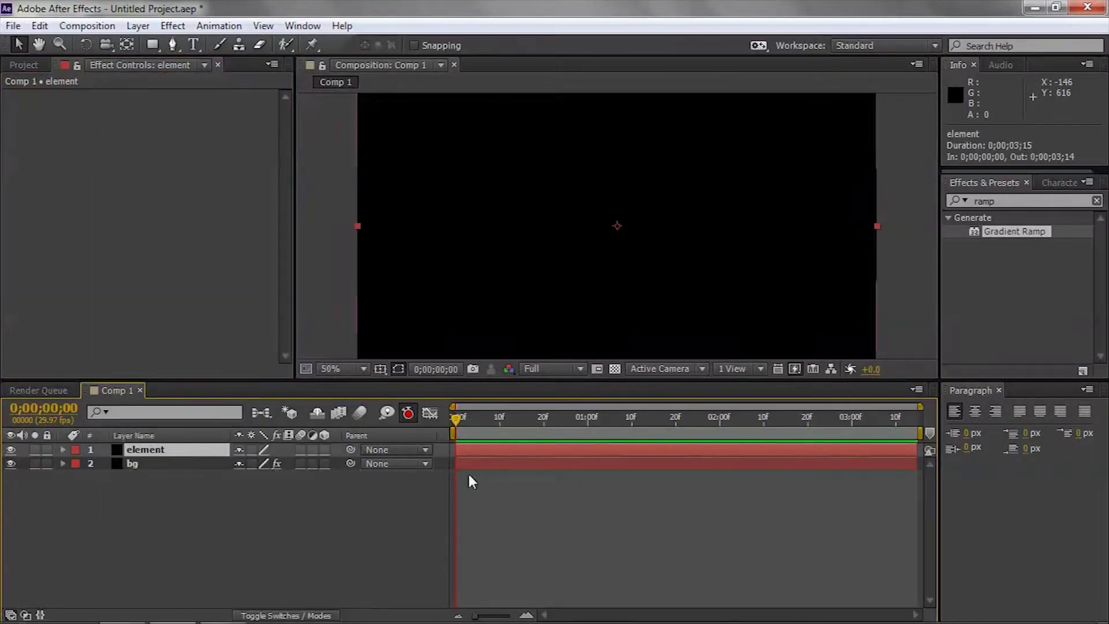
right_click(84, 137)
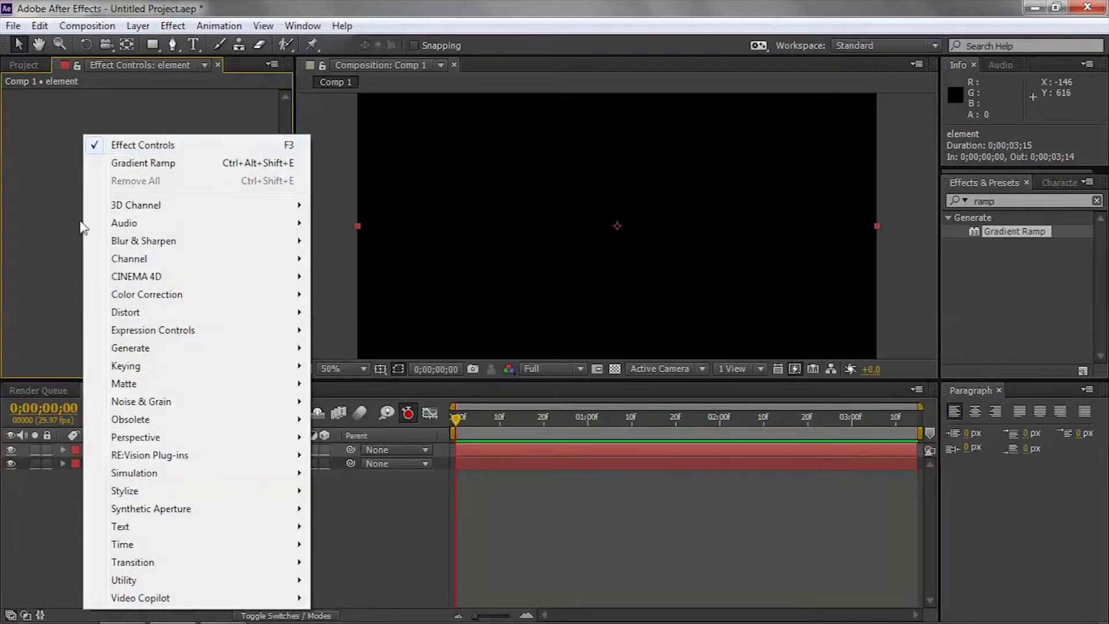
mouse_move(134, 599)
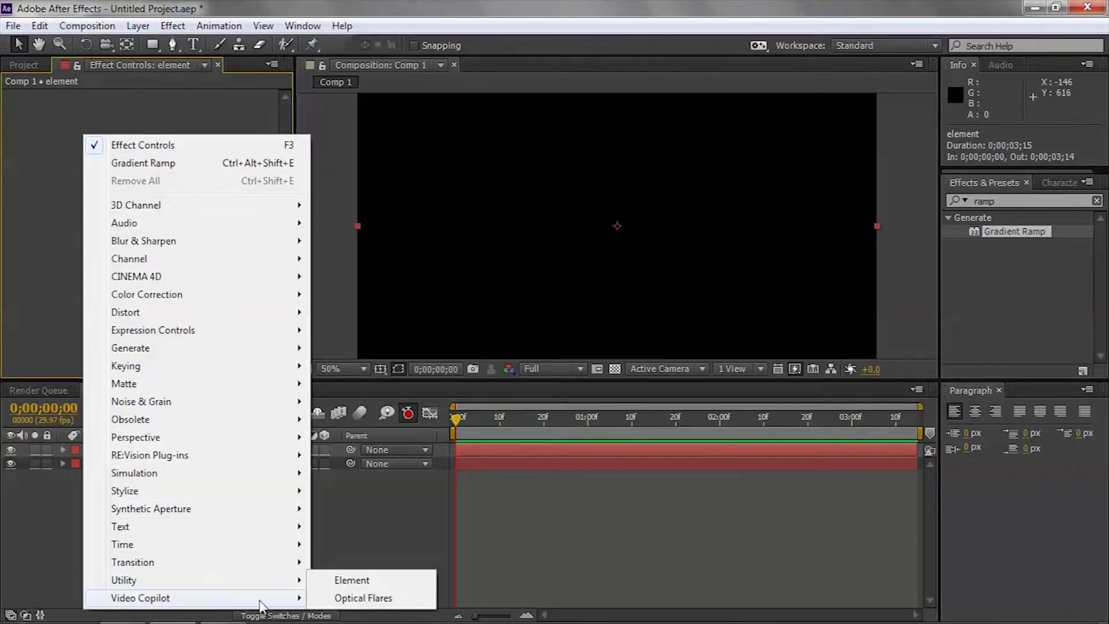
click(336, 582)
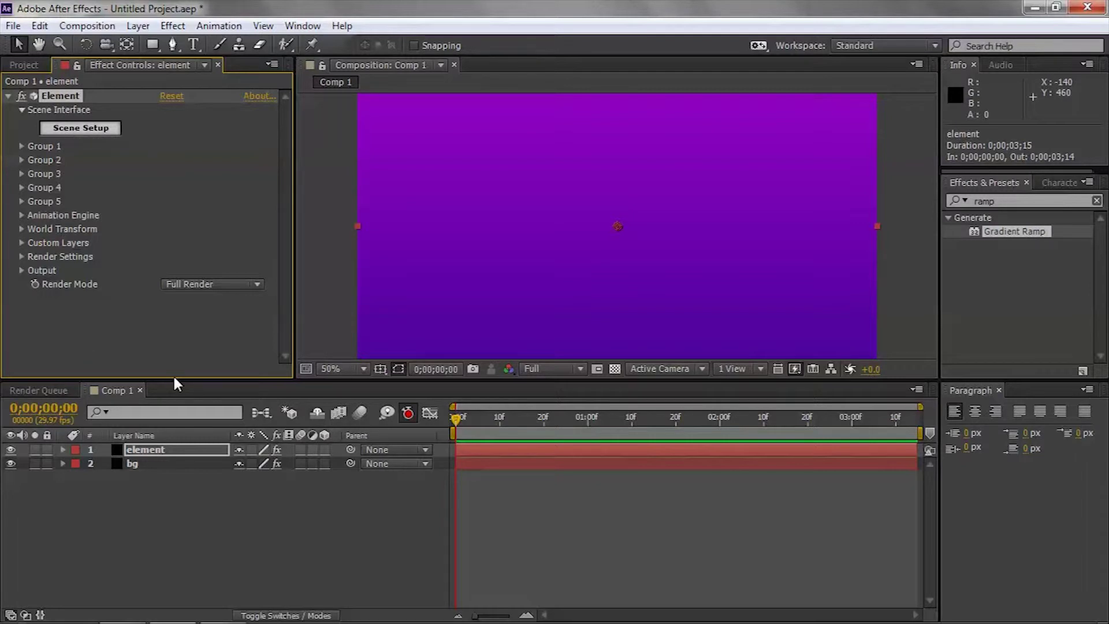
Open Element's Scene Setup and add the 45mm_handgun model from the Projectile_OBJ_Triangles folder
click(191, 555)
click(131, 452)
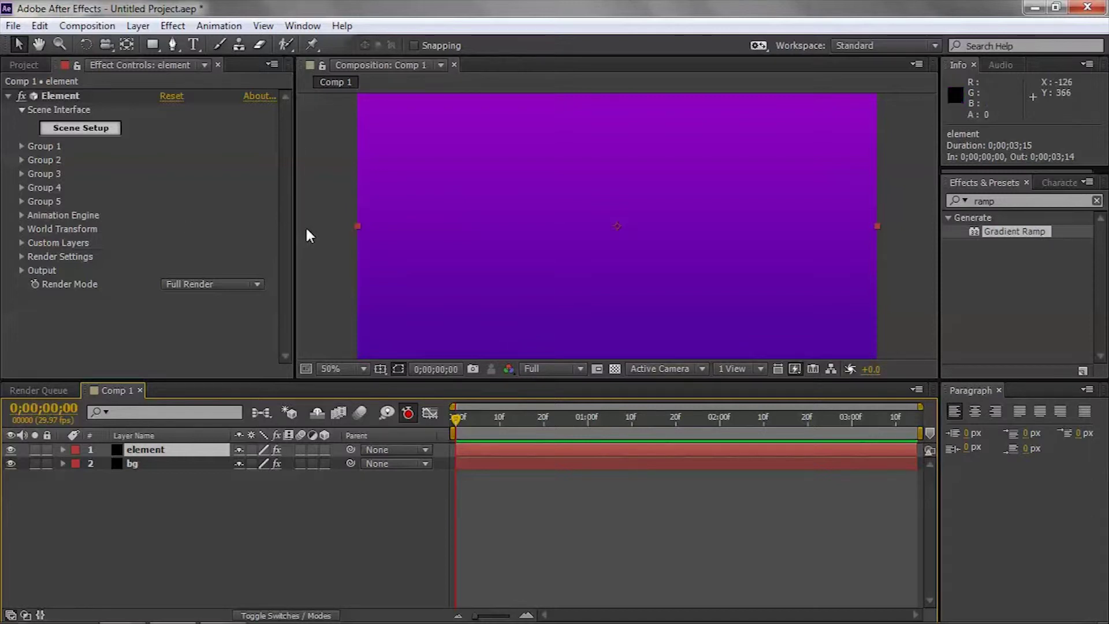
click(80, 128)
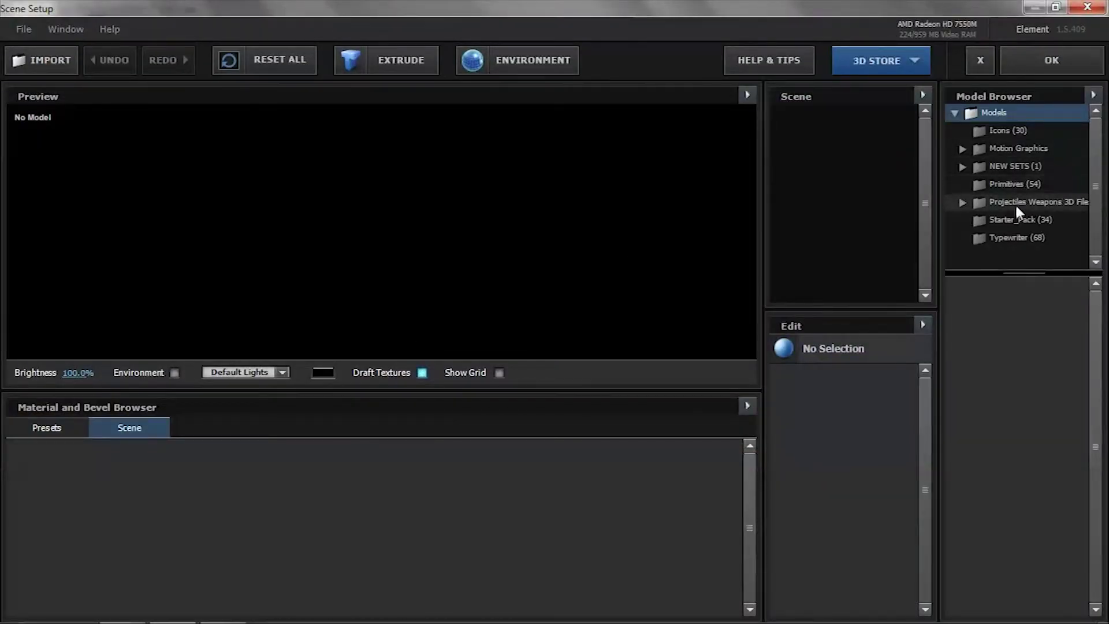
double_click(1029, 201)
click(987, 221)
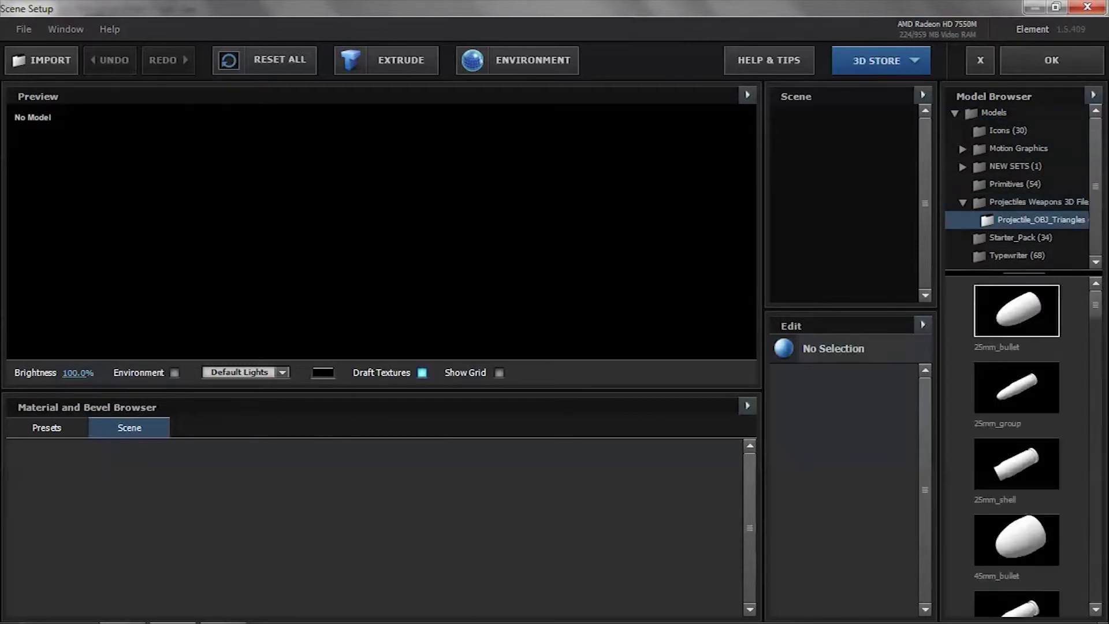
drag(1095, 312, 1097, 339)
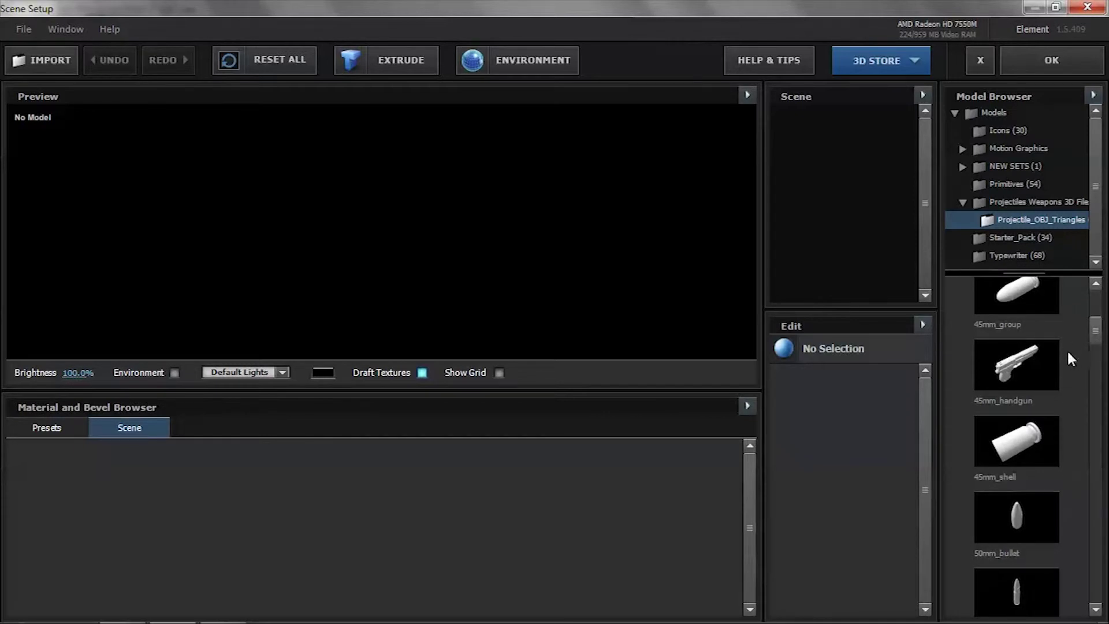
click(1012, 365)
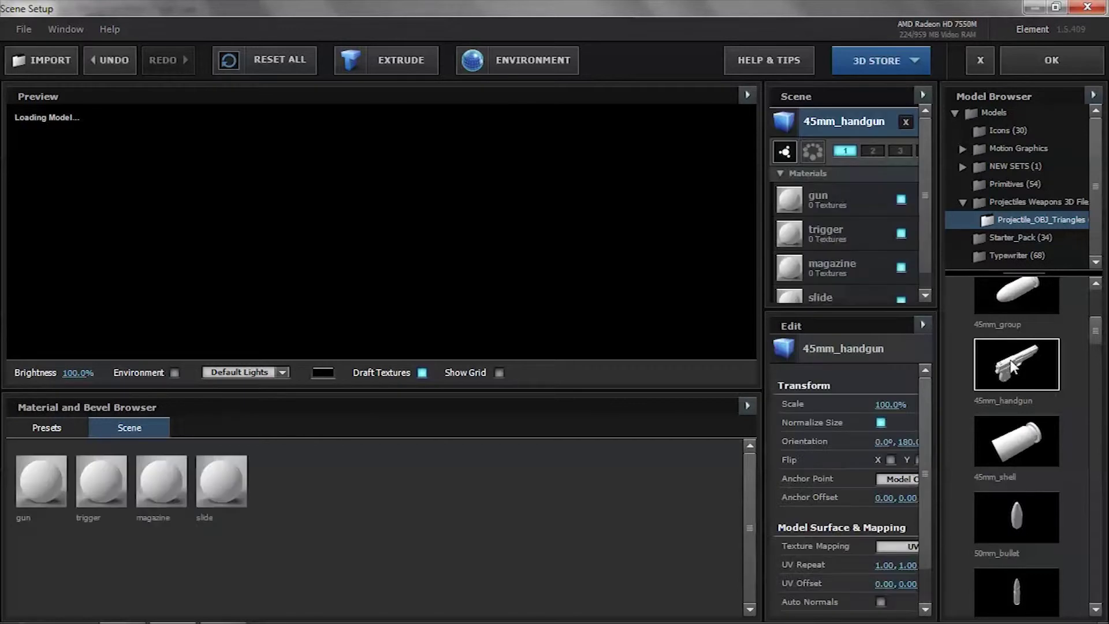
drag(353, 232, 498, 254)
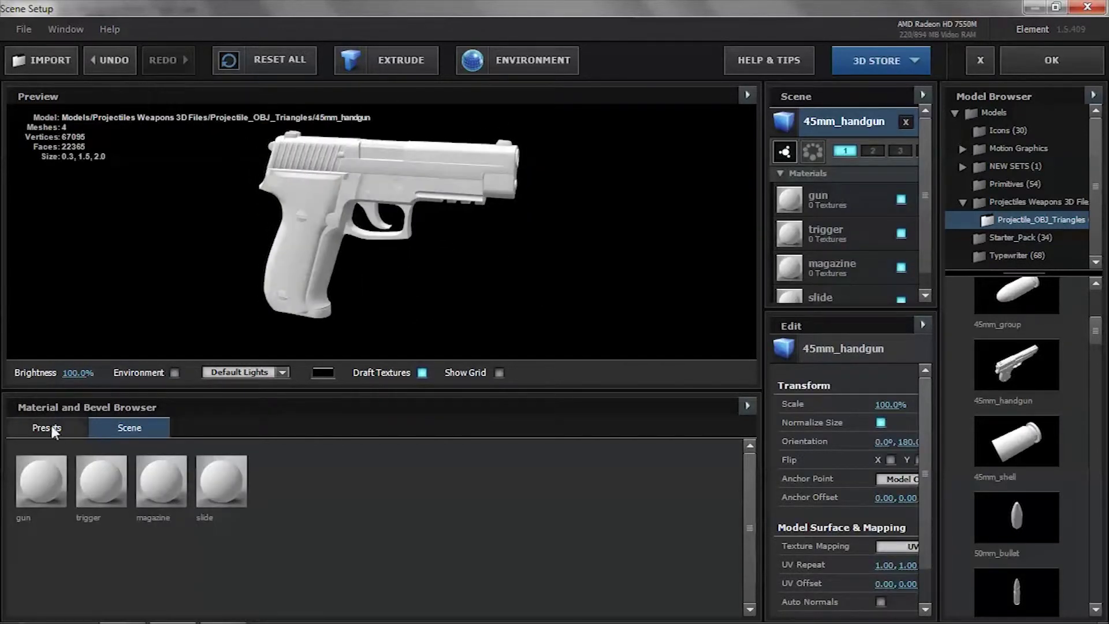
click(747, 405)
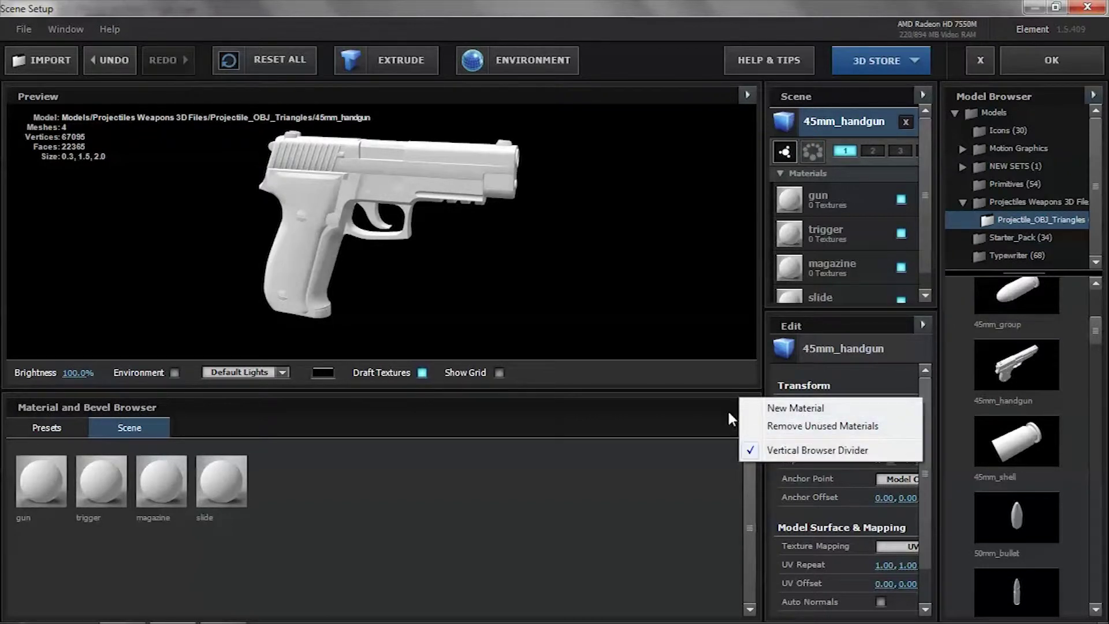
click(746, 405)
click(748, 405)
click(764, 426)
click(339, 553)
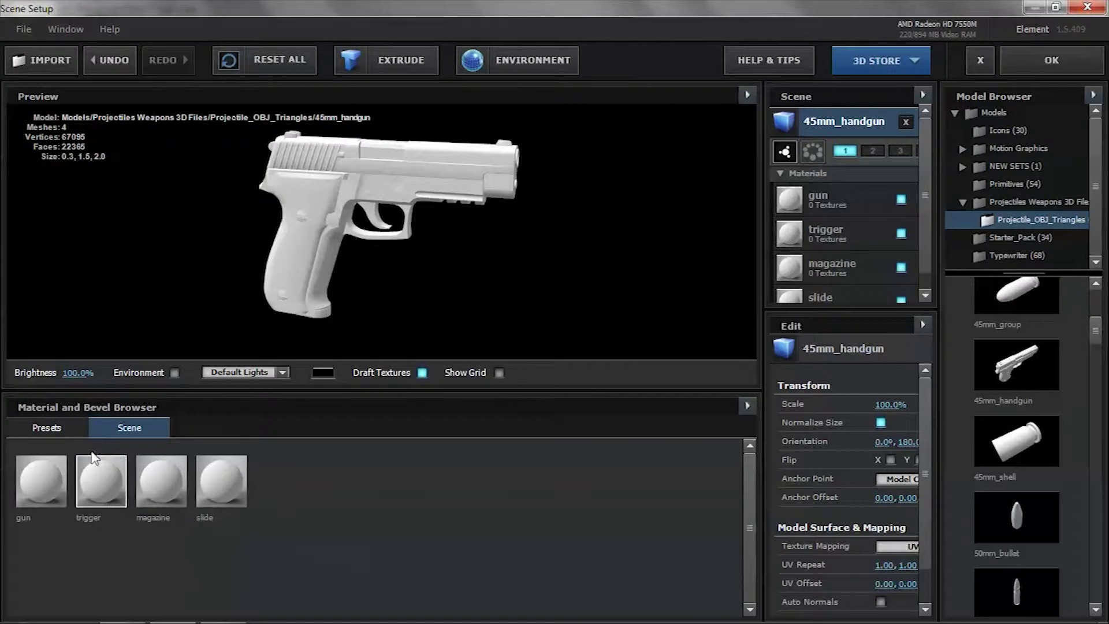
Apply the Black_Hole material preset to all parts of the 45mm_handgun model
click(40, 432)
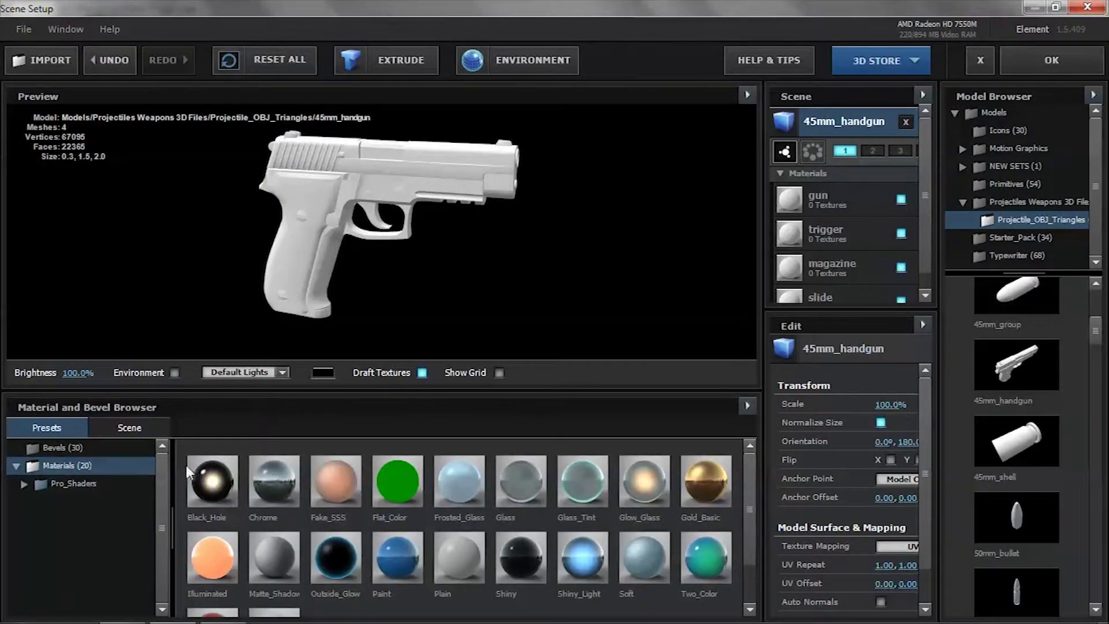
click(220, 483)
drag(424, 237, 614, 222)
Browse the Materials preset folder and reapply Black_Hole to the pistol, viewing the model from the front
click(45, 480)
click(31, 469)
click(36, 467)
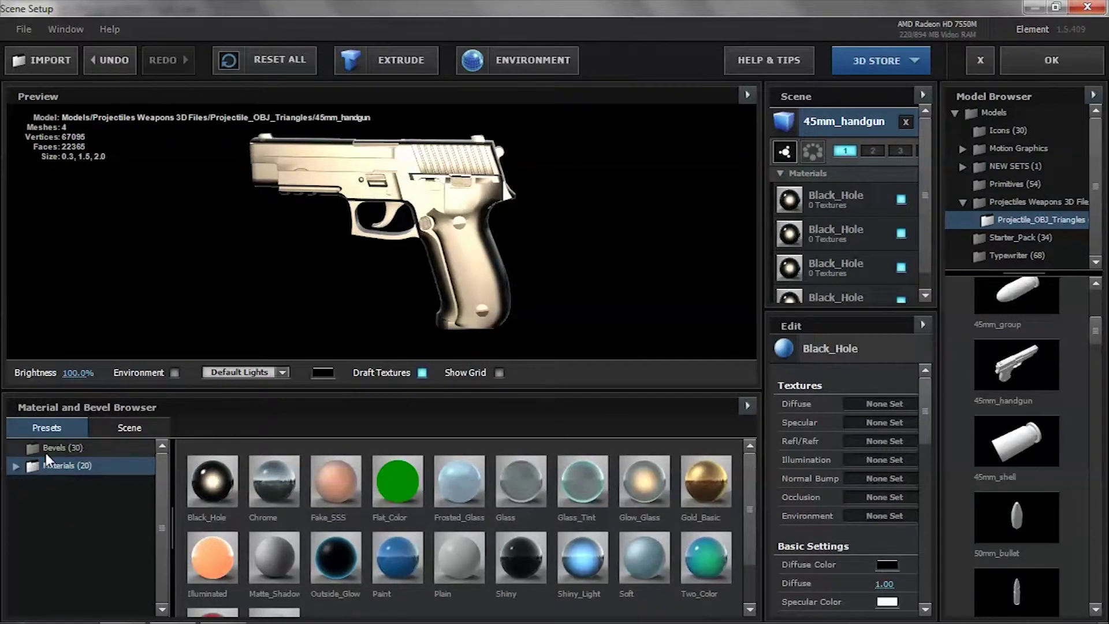
click(41, 472)
click(24, 468)
click(25, 469)
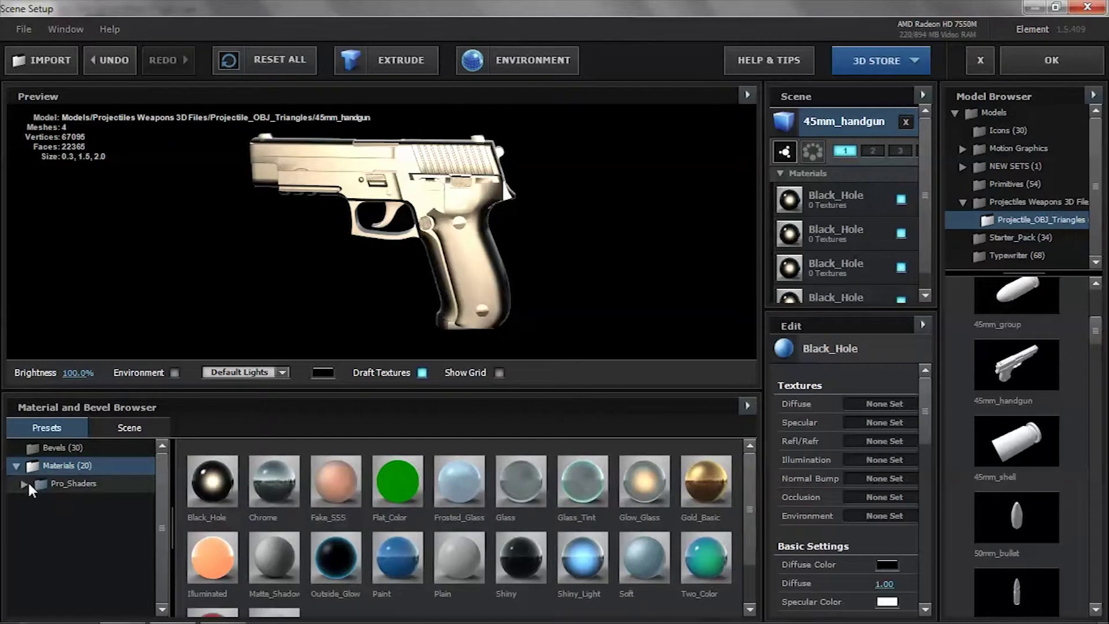
click(25, 484)
click(27, 485)
click(42, 469)
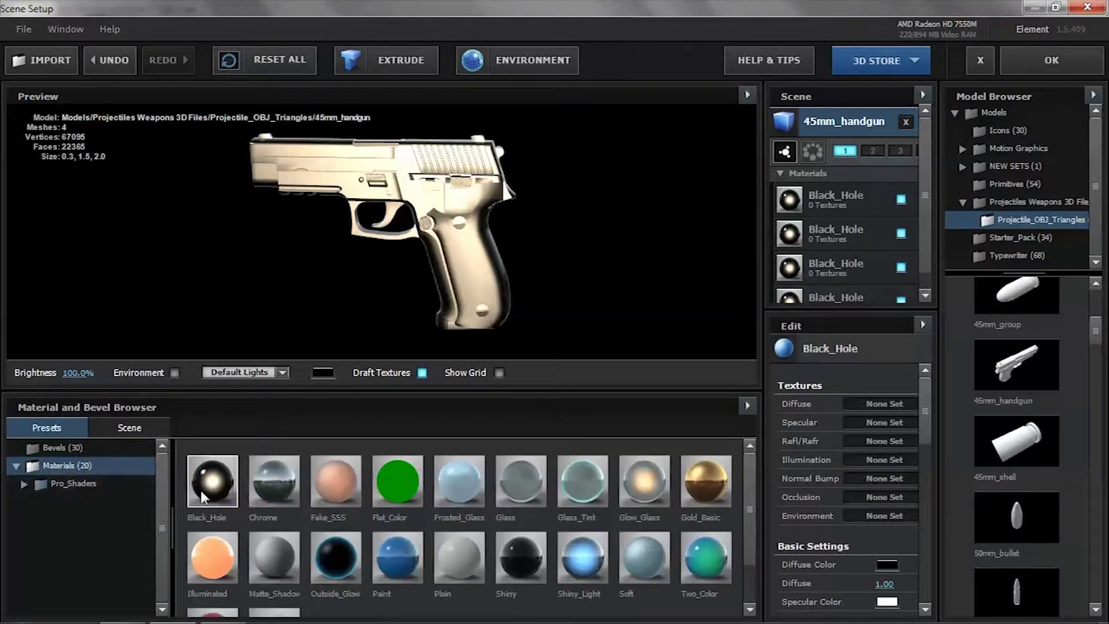
drag(207, 494, 399, 231)
drag(598, 176, 473, 332)
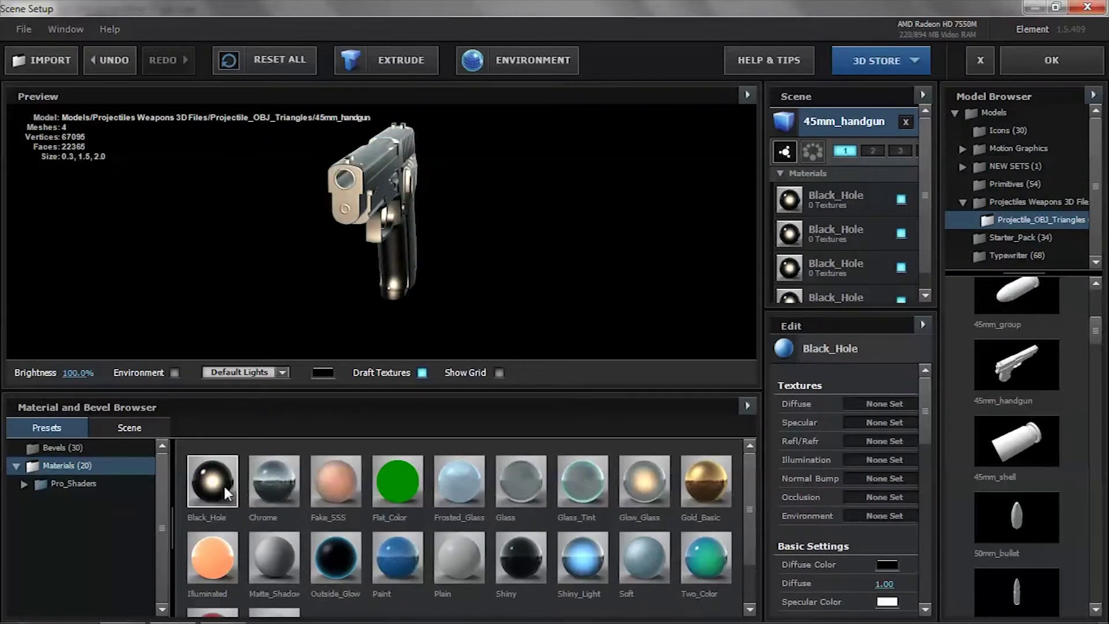
Add a second 45mm_handgun model to the scene and give it the Black_Hole material
click(858, 124)
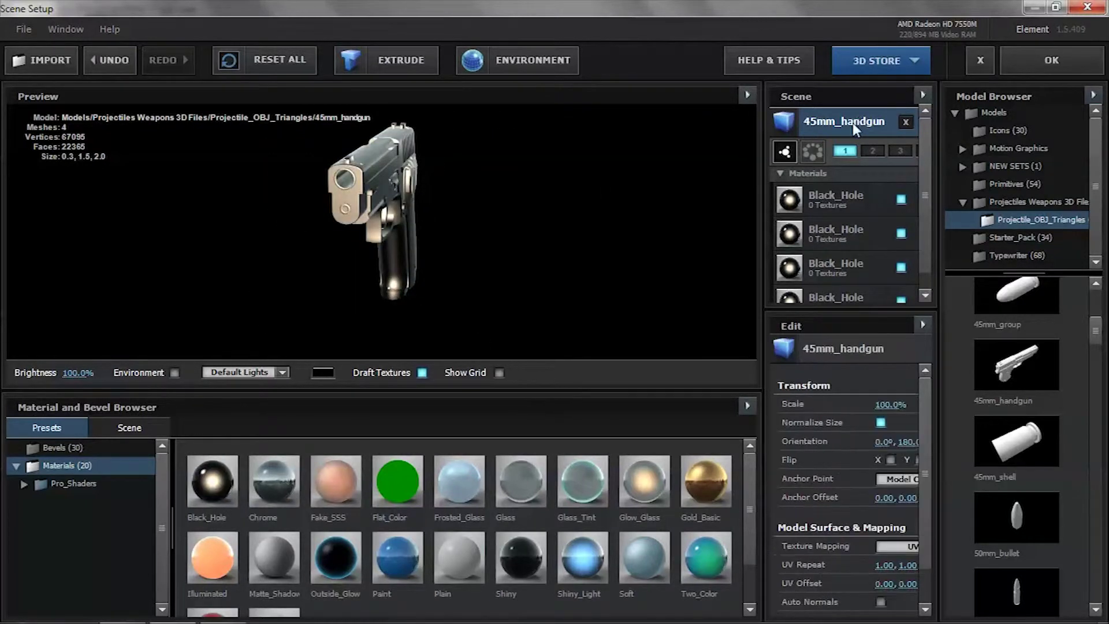
mouse_move(1096, 342)
mouse_down()
mouse_move(1097, 324)
mouse_move(1097, 334)
mouse_up()
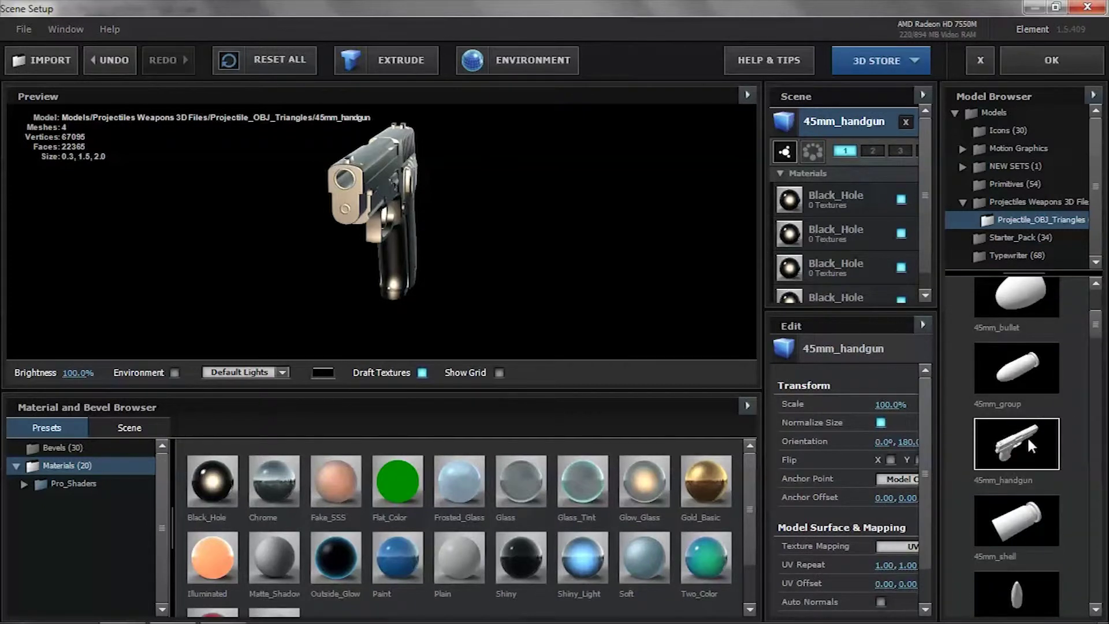
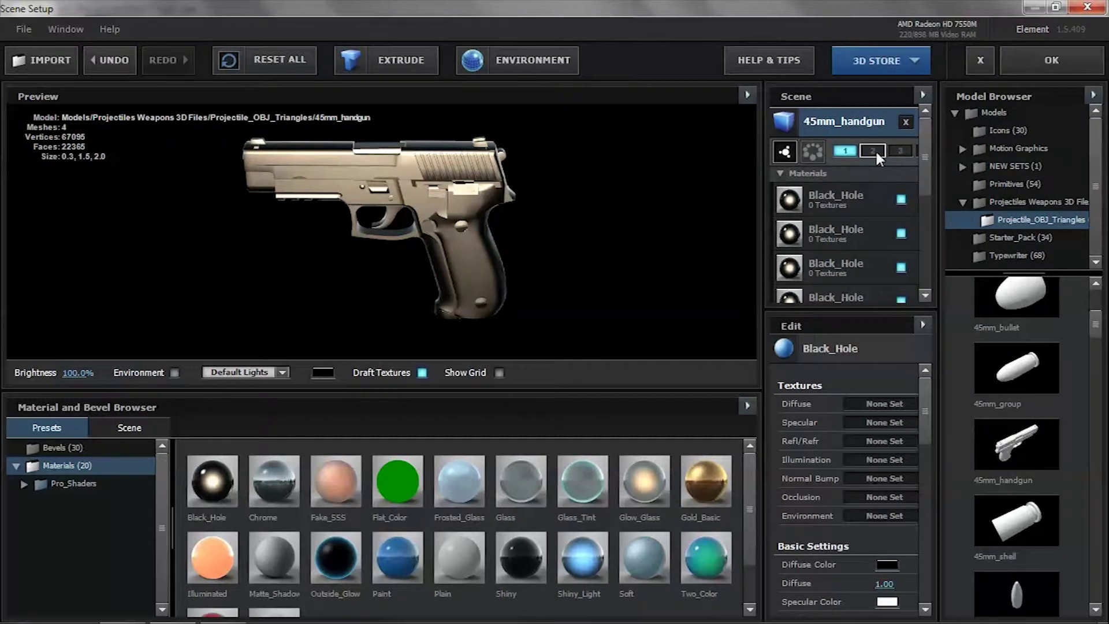
drag(925, 158, 925, 241)
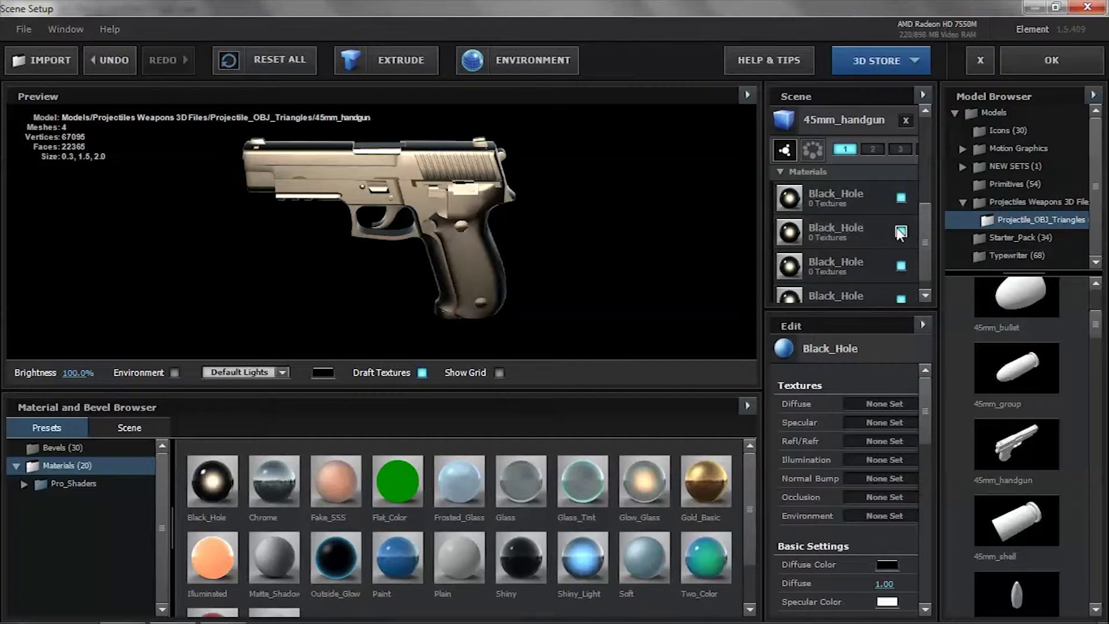
Mute and restore the first three material surfaces of the lower 45mm_handgun one by one to identify their parts
click(840, 120)
click(900, 198)
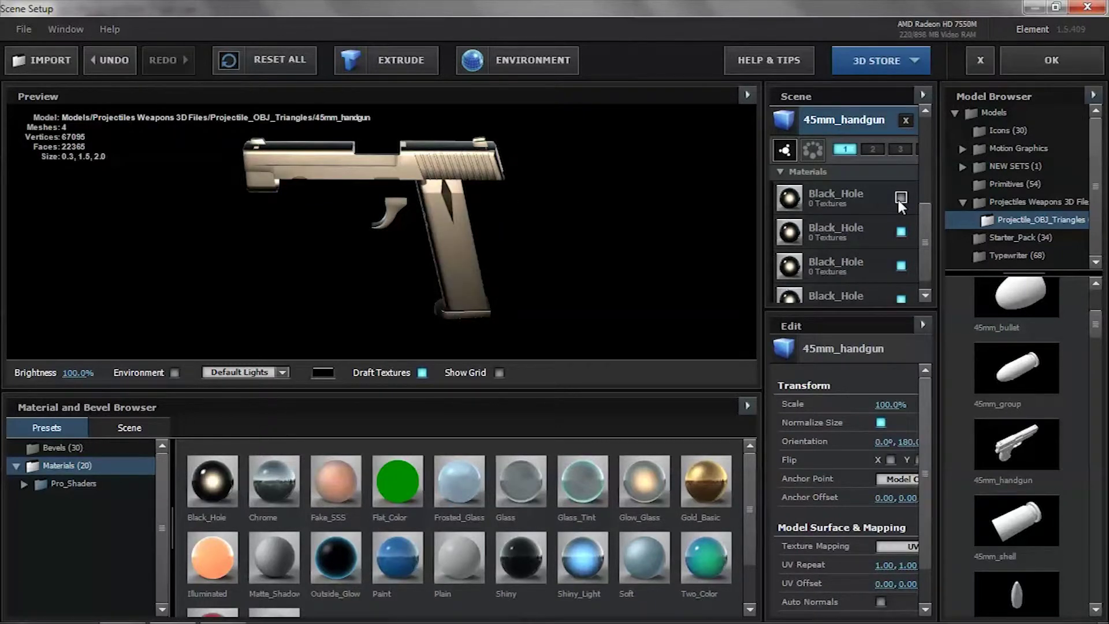
click(899, 200)
click(902, 232)
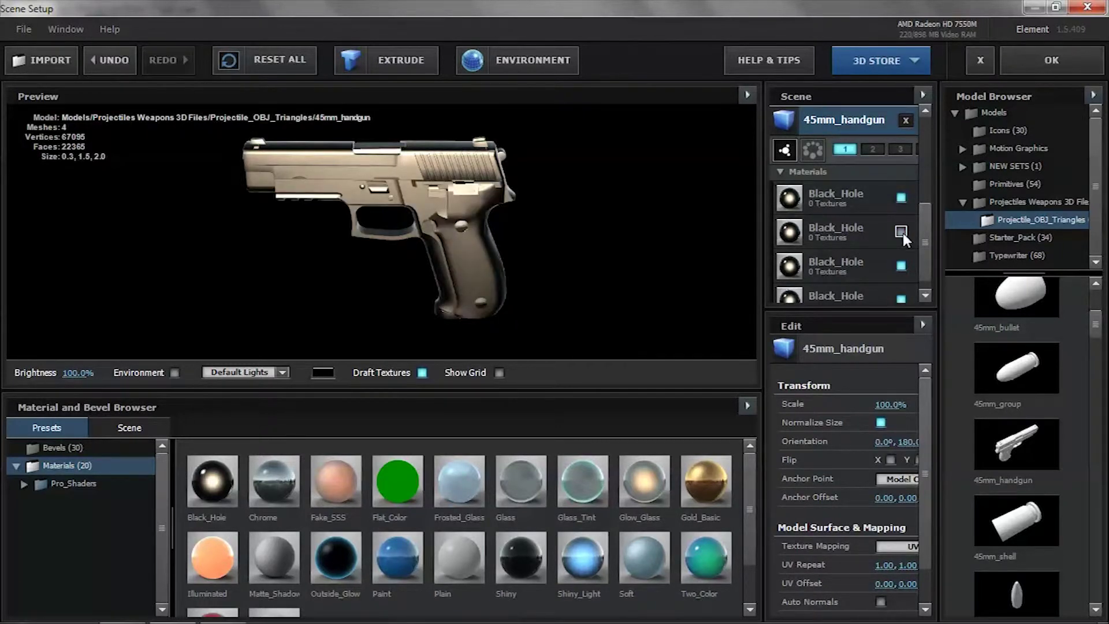
click(902, 232)
click(900, 263)
click(901, 265)
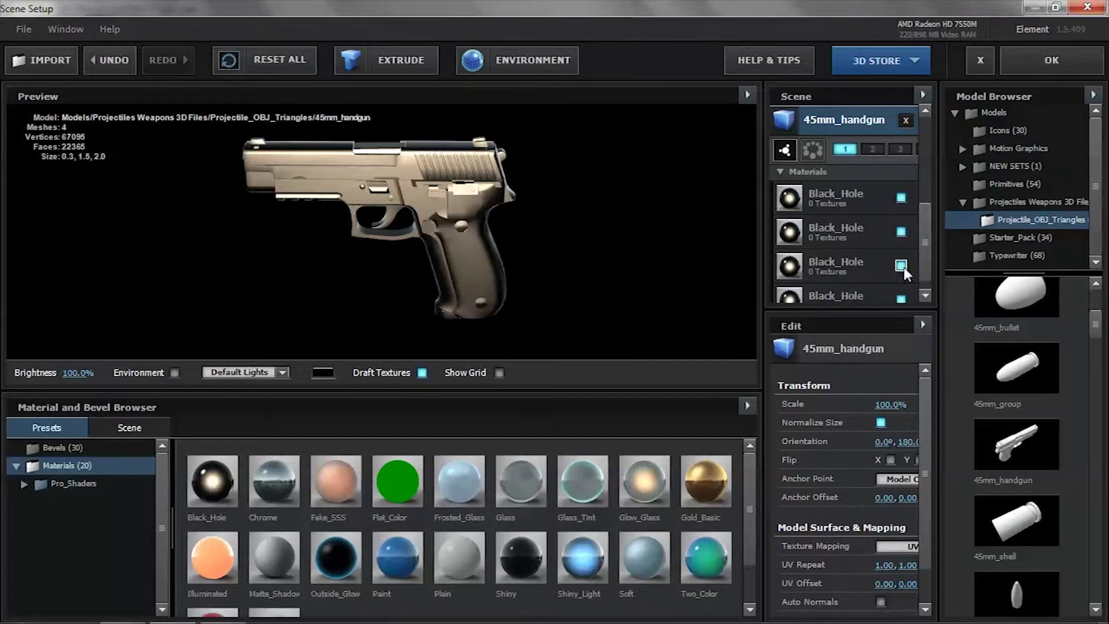
Mute the fourth material surface, the slide, on the lower 45mm_handgun in group 1
click(901, 298)
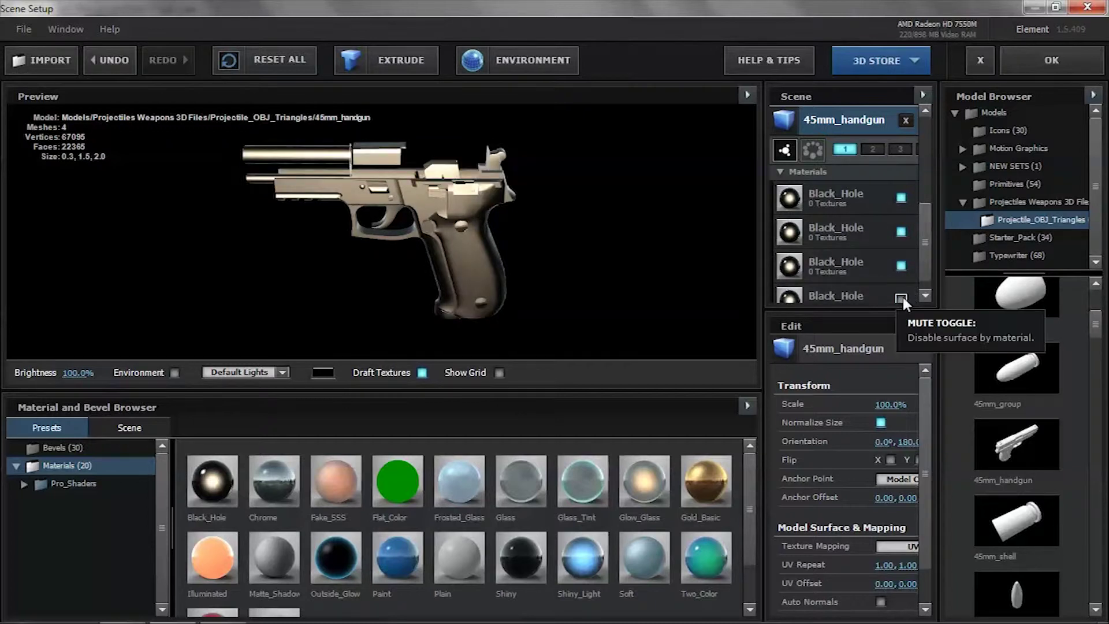
click(903, 297)
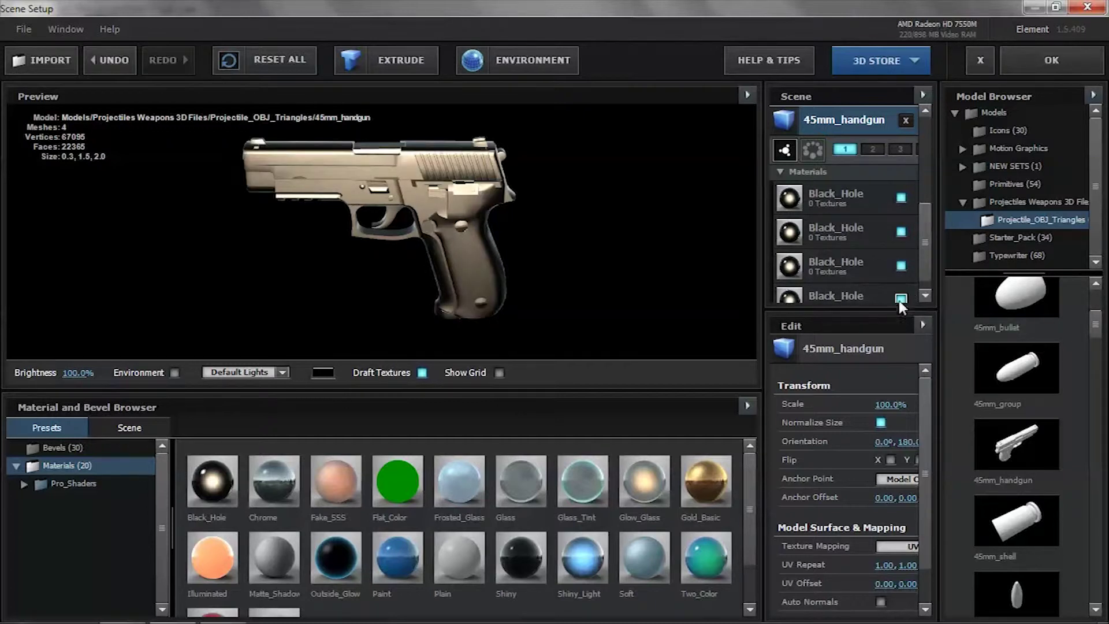
click(900, 298)
Assign the upper 45mm_handgun to group 2, mute its first three material surfaces so only the slide stays enabled, and accept the scene
drag(930, 228, 936, 152)
click(873, 138)
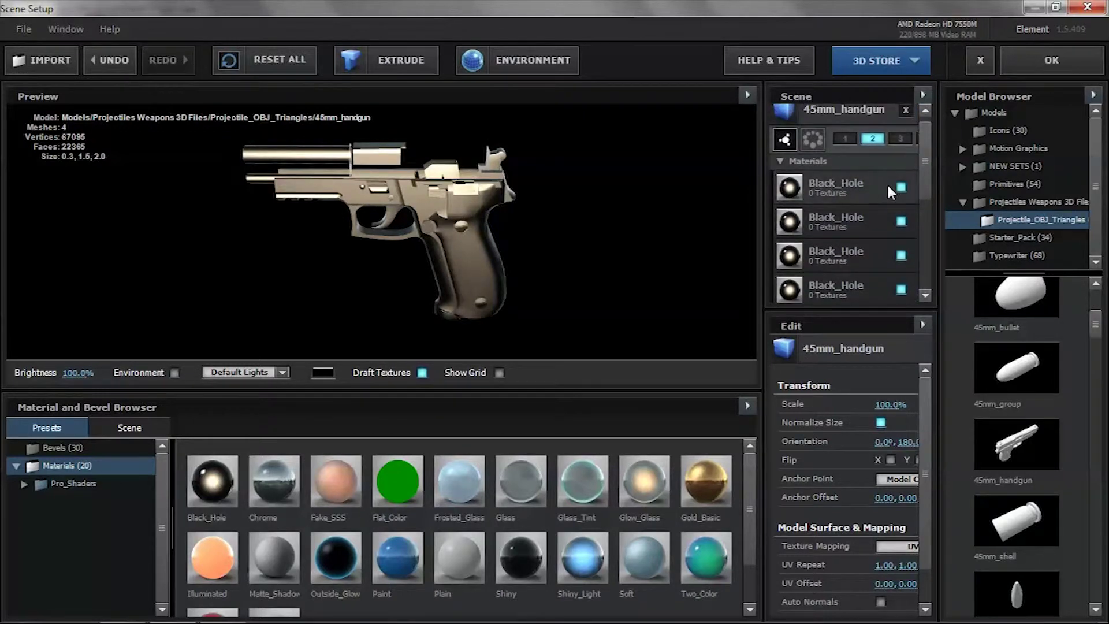
click(900, 289)
click(900, 289)
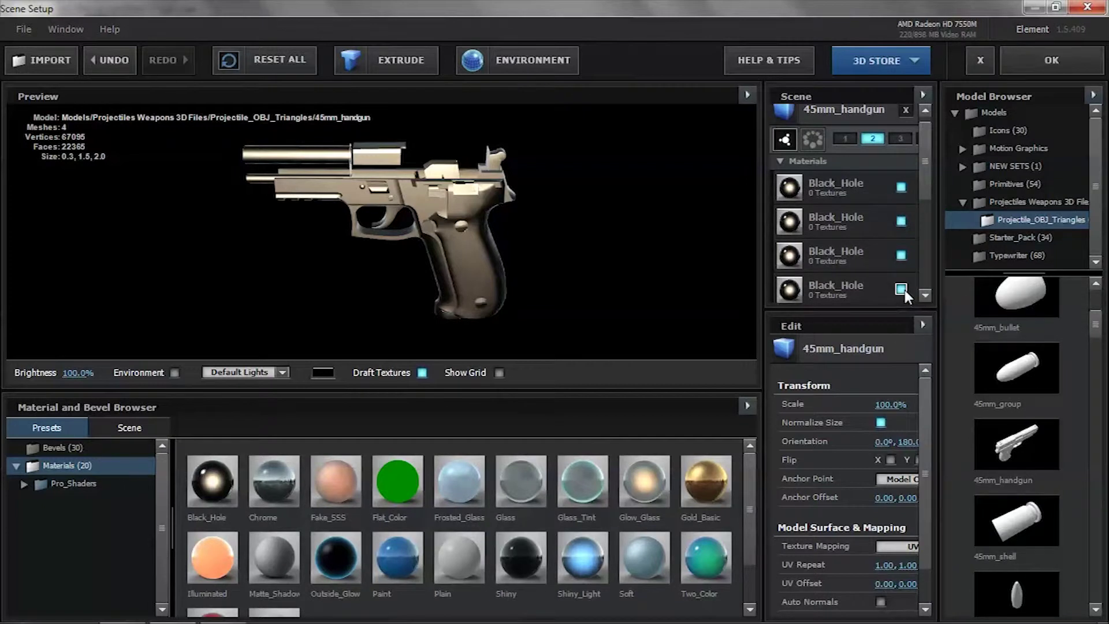
click(901, 288)
click(806, 111)
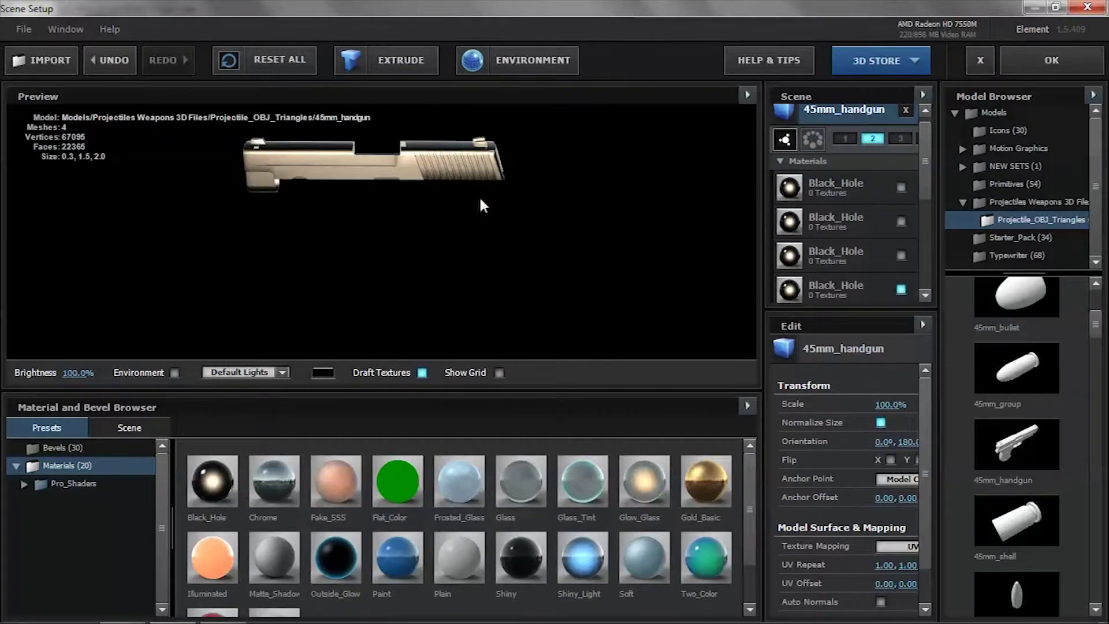
drag(924, 163, 939, 122)
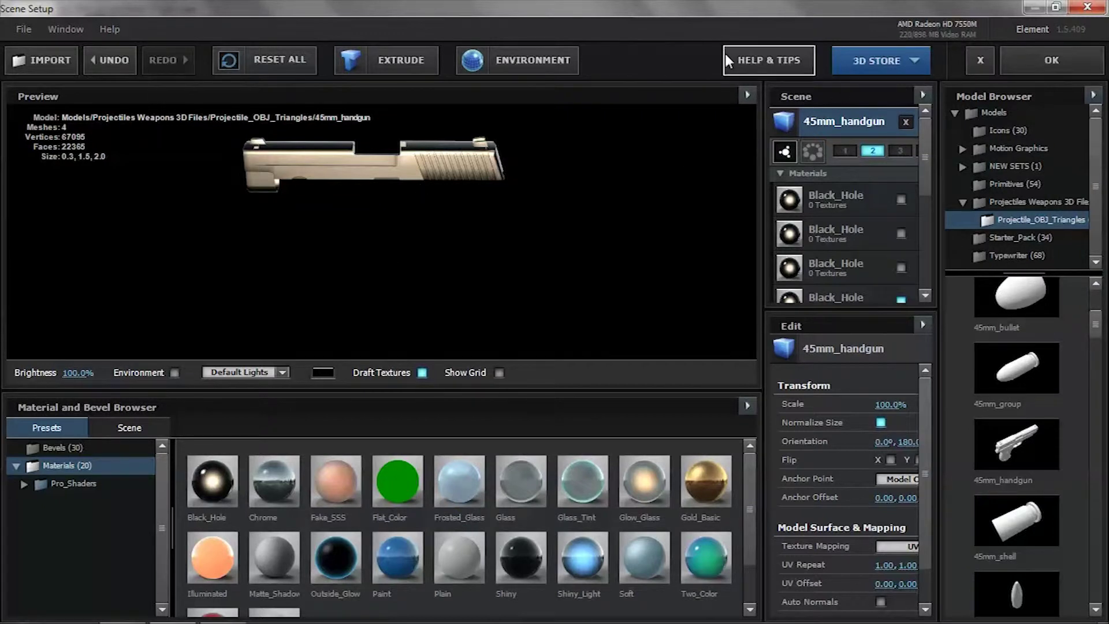
click(1029, 63)
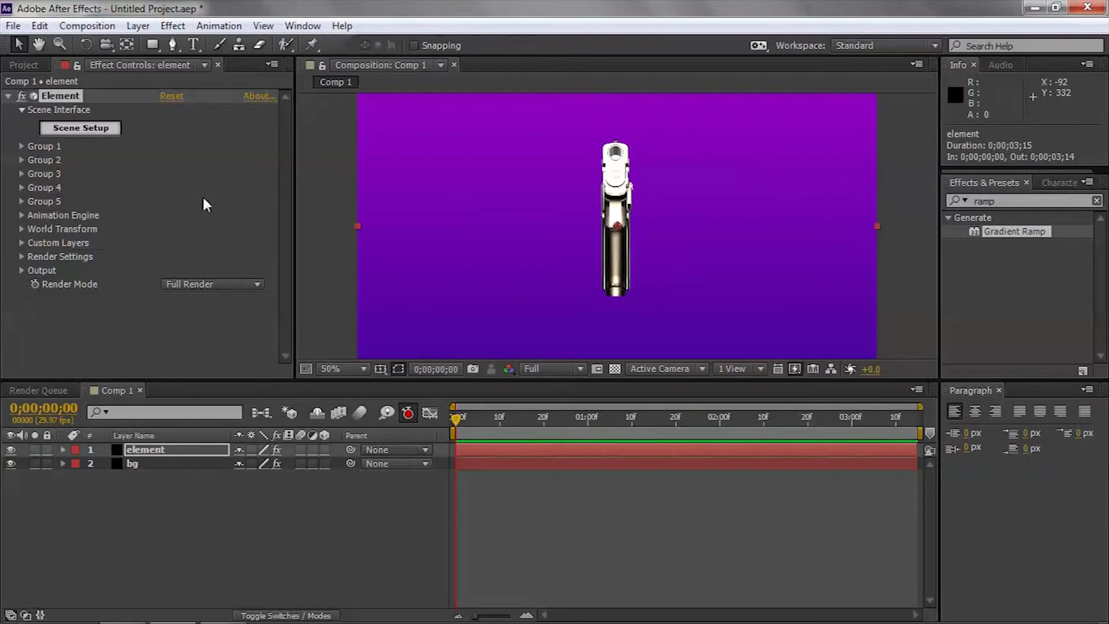
right_click(177, 512)
mouse_move(214, 346)
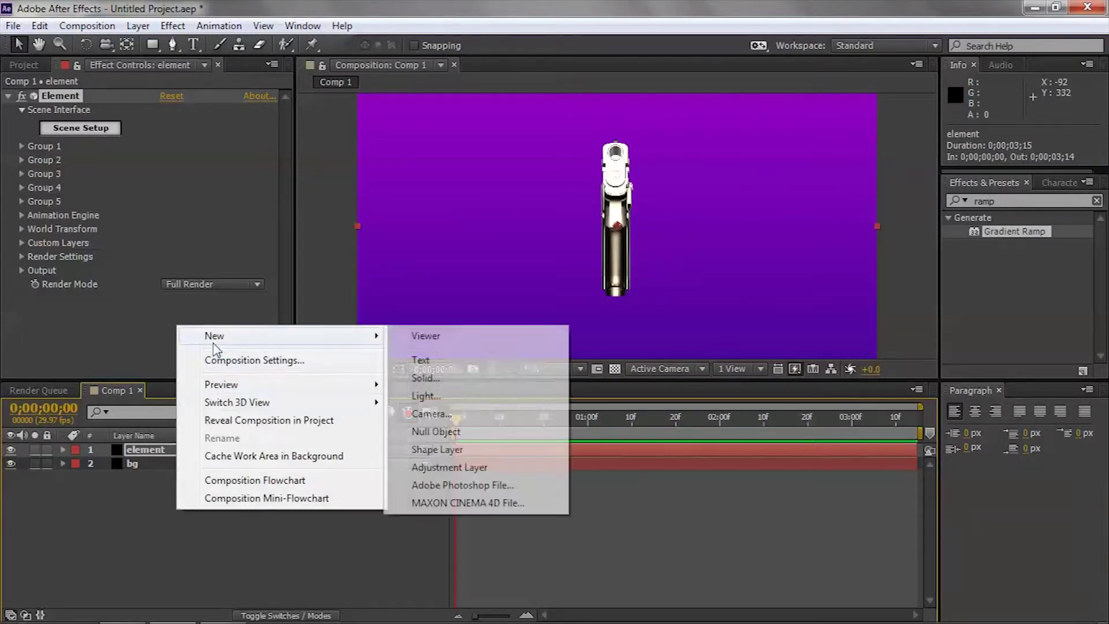
click(432, 414)
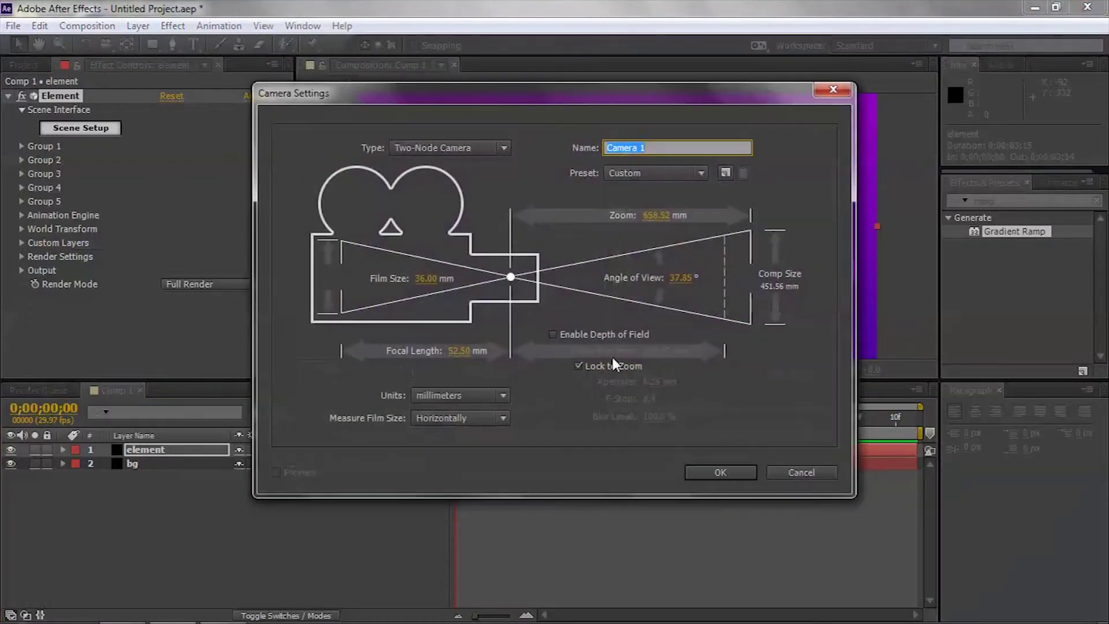
click(655, 173)
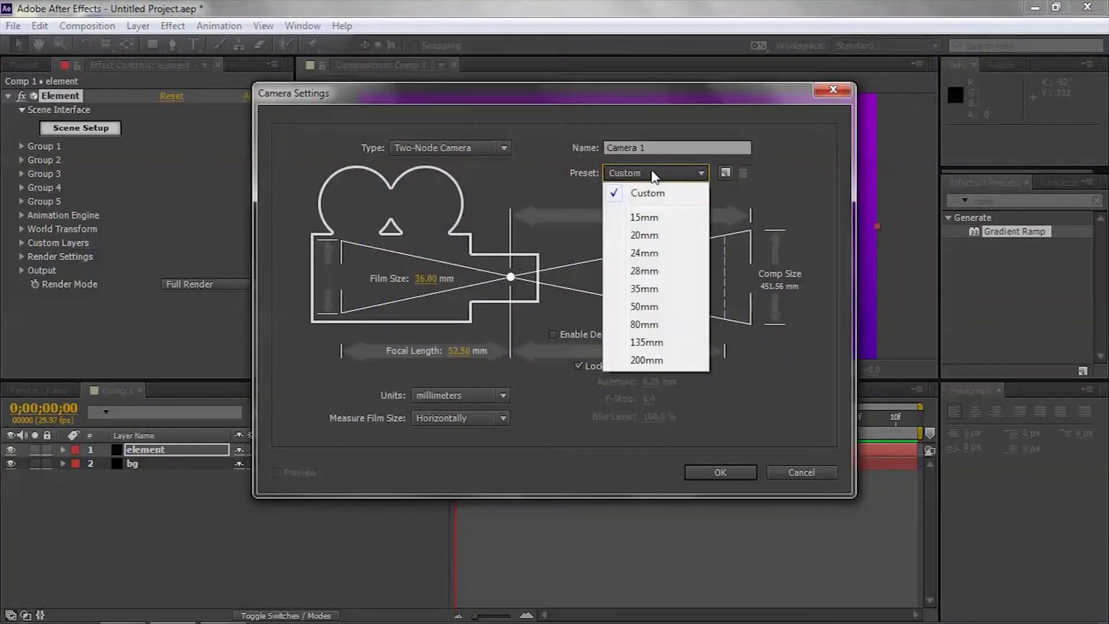
click(655, 288)
click(684, 148)
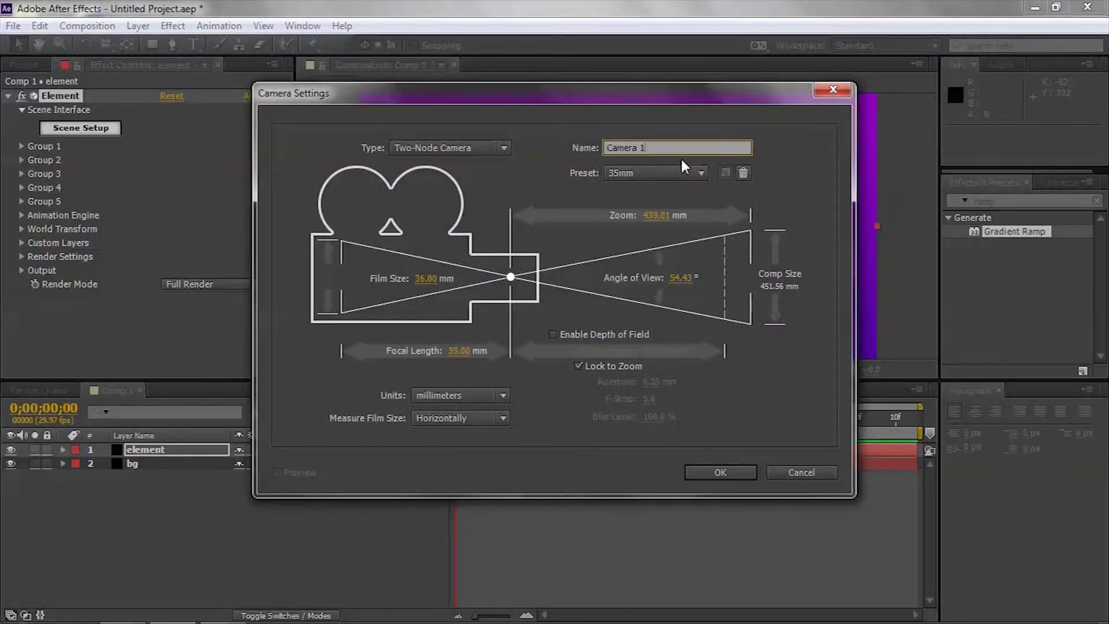
key(Return)
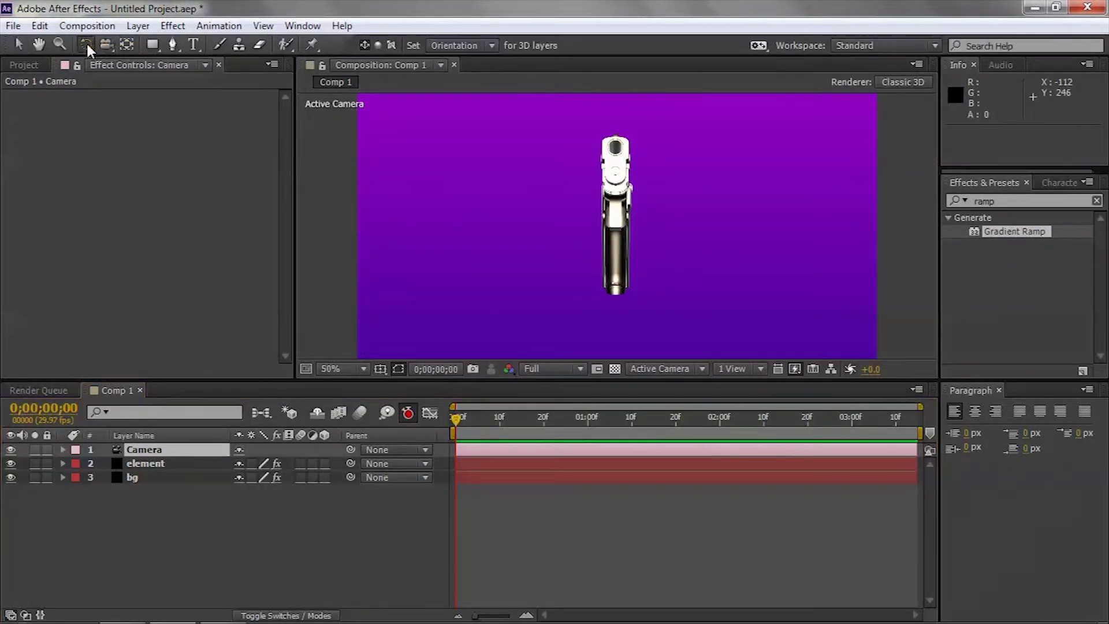
drag(104, 46, 153, 64)
drag(661, 193, 733, 199)
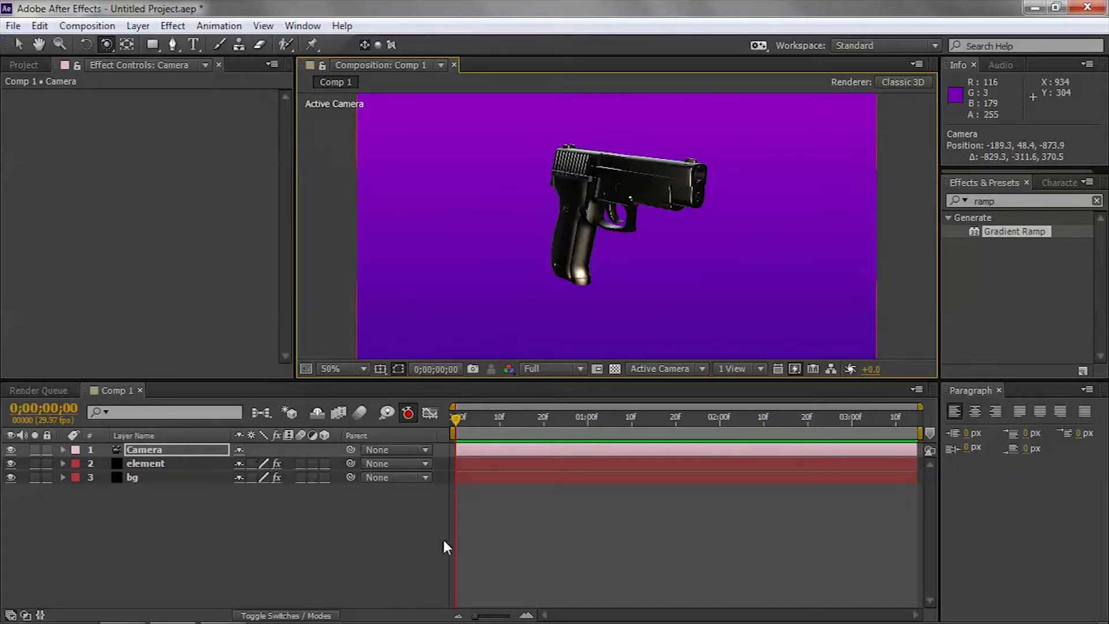
key(Delete)
Add a new camera layer to Comp 1 with the Custom preset
right_click(178, 494)
mouse_move(331, 336)
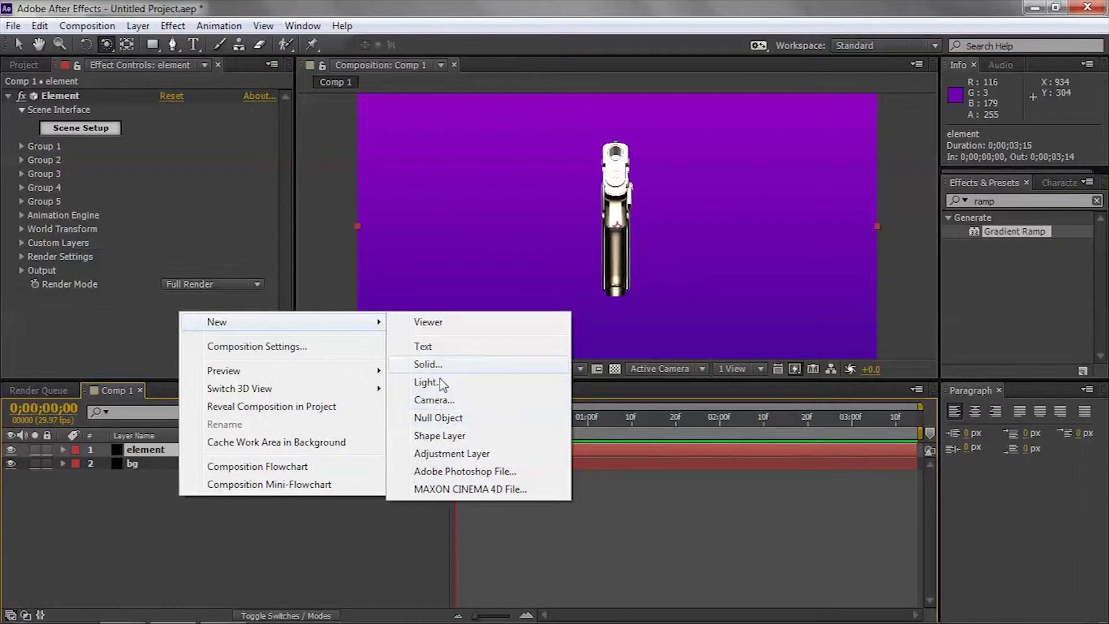
click(432, 399)
click(651, 177)
click(648, 192)
click(720, 472)
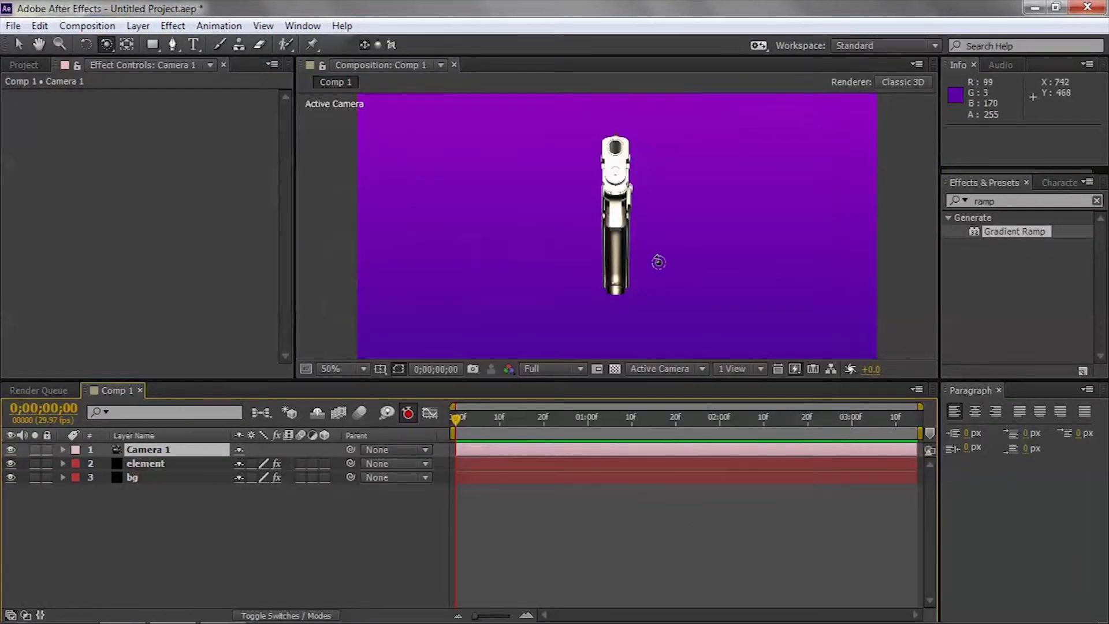
Orbit the camera around the pistol to a slightly raised side view with the barrel pointing left
drag(678, 223, 647, 257)
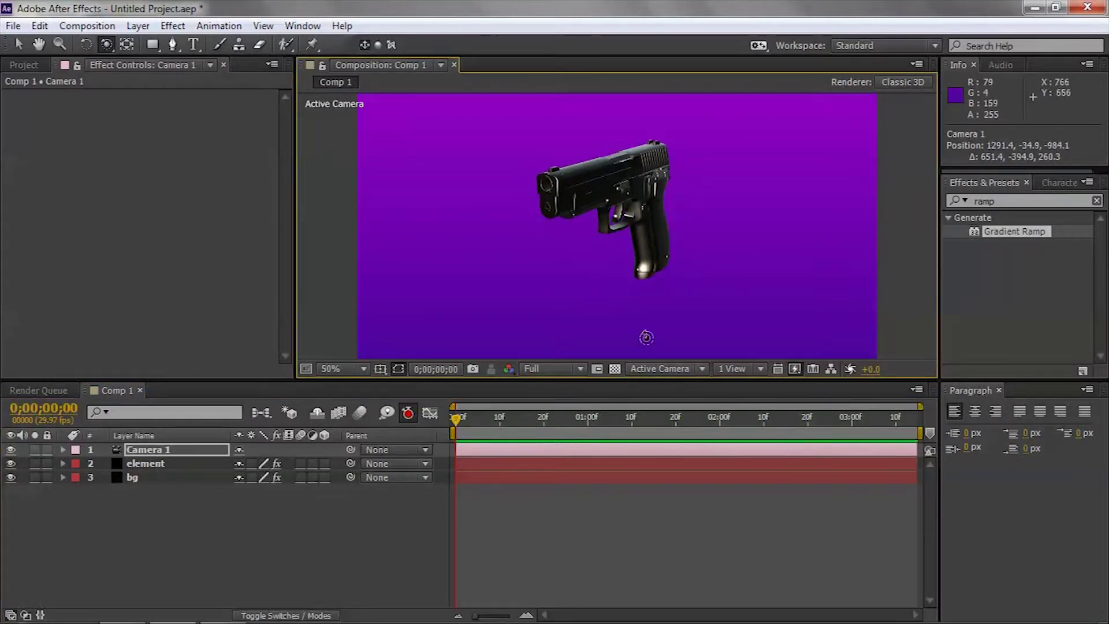
drag(623, 212, 575, 212)
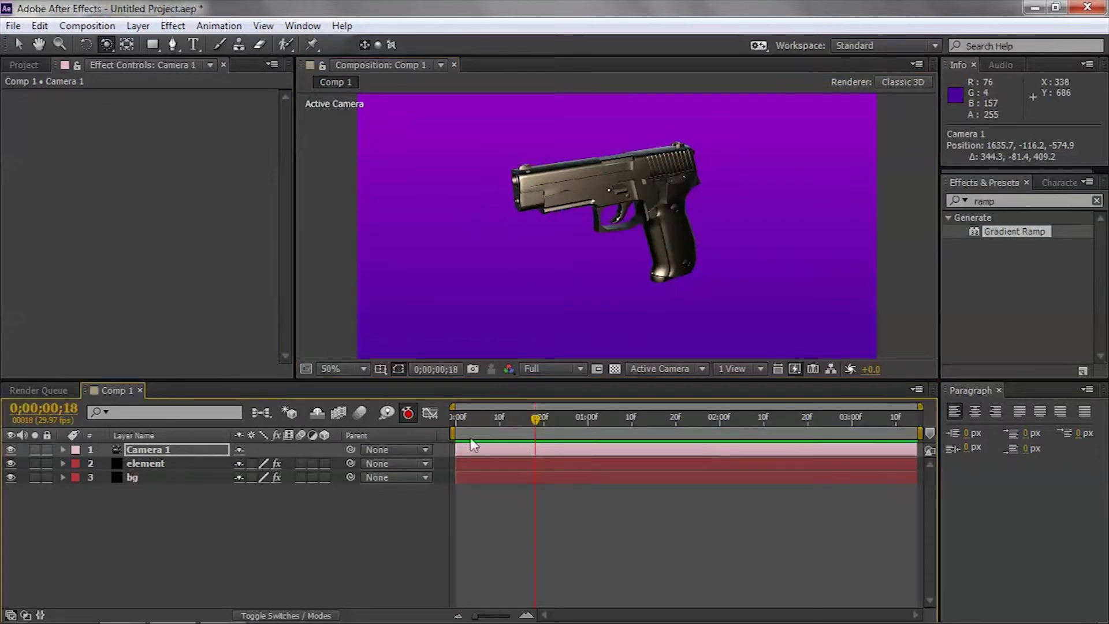
click(286, 530)
Show the Particle Replicator settings of Group 2 in the element layer's Element effect
click(170, 465)
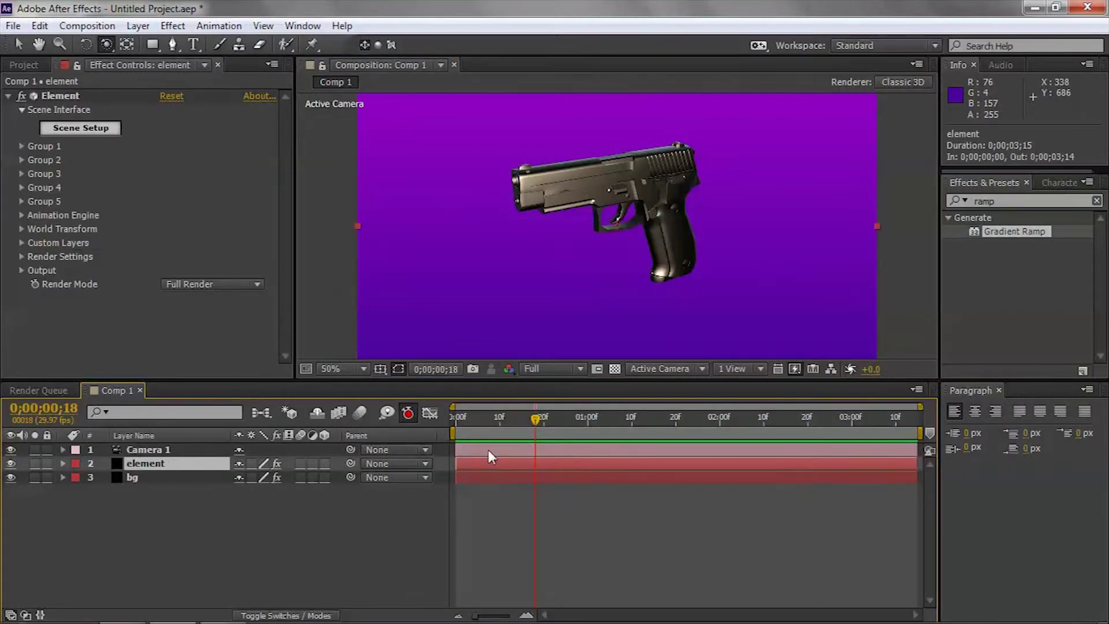
click(20, 147)
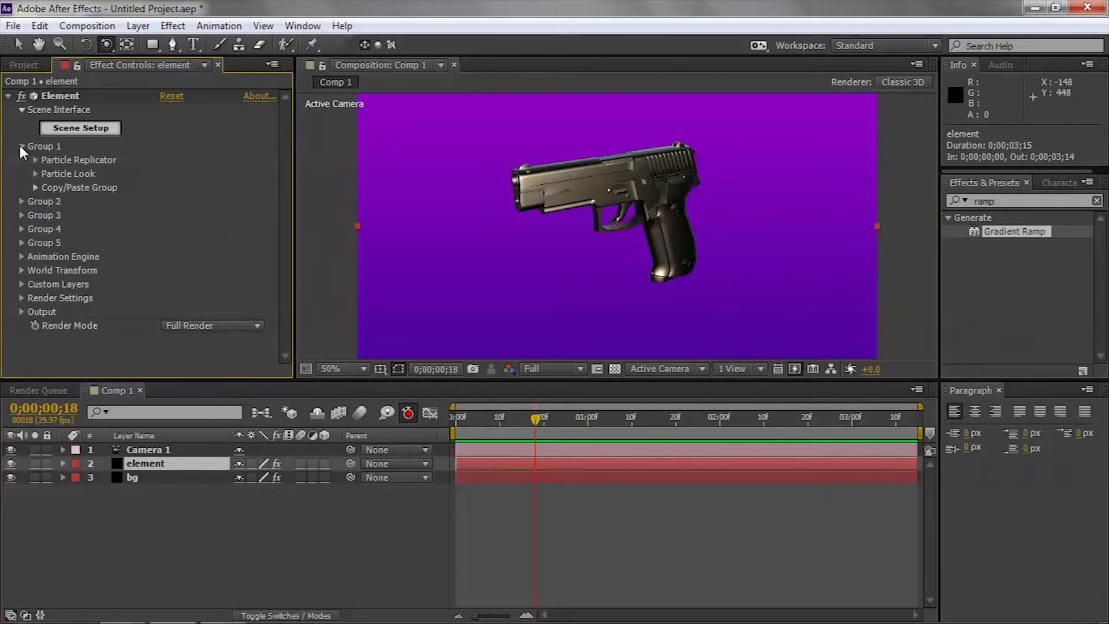
click(21, 147)
click(21, 160)
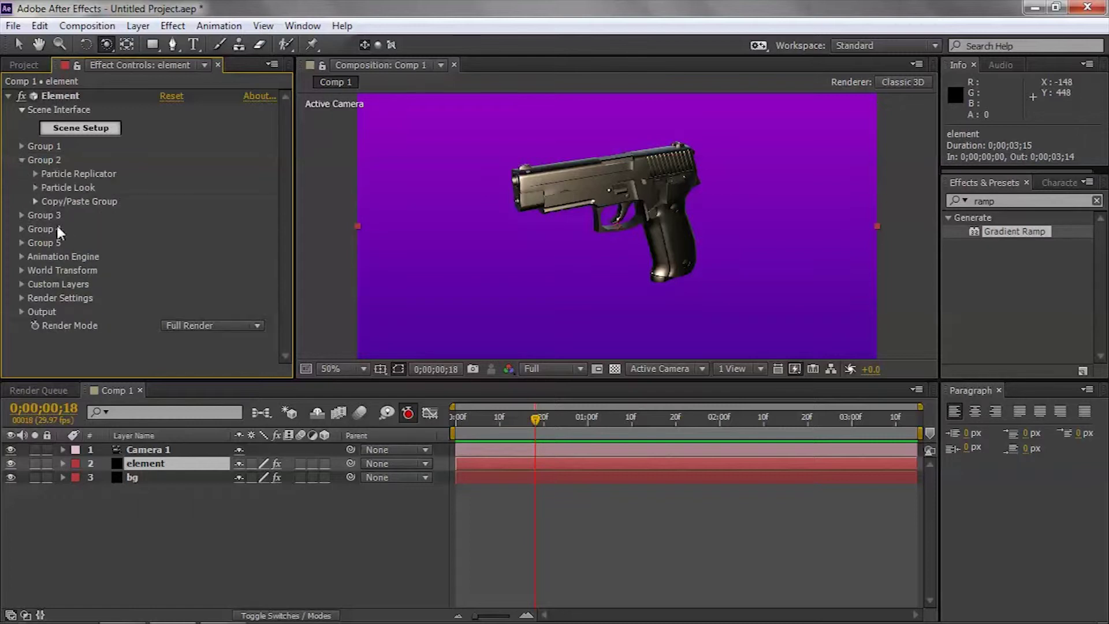
click(35, 187)
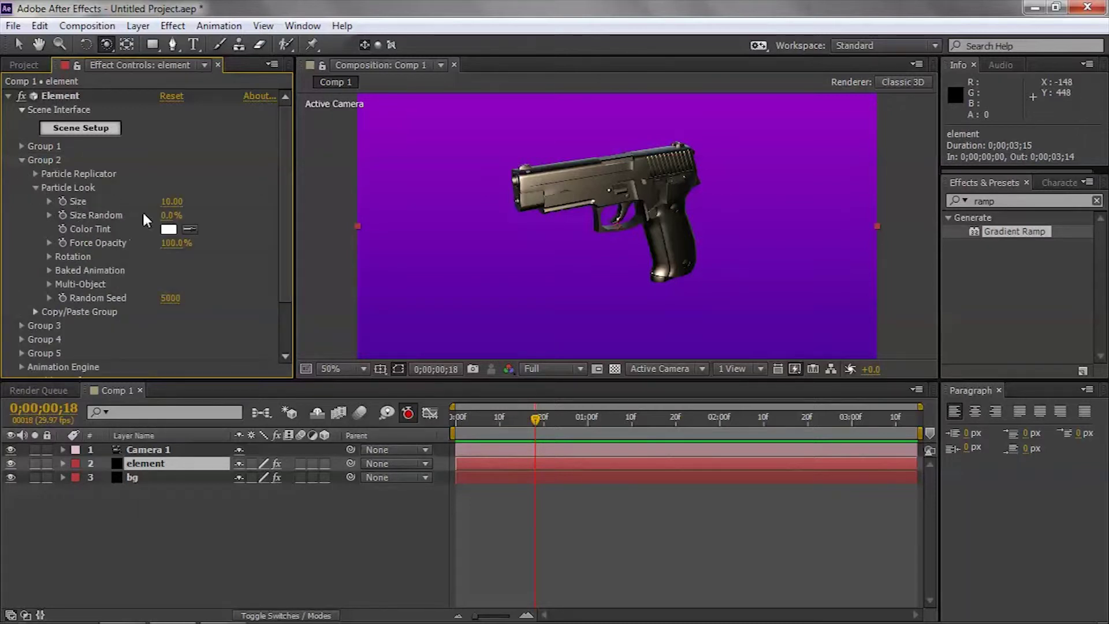
click(36, 188)
click(35, 174)
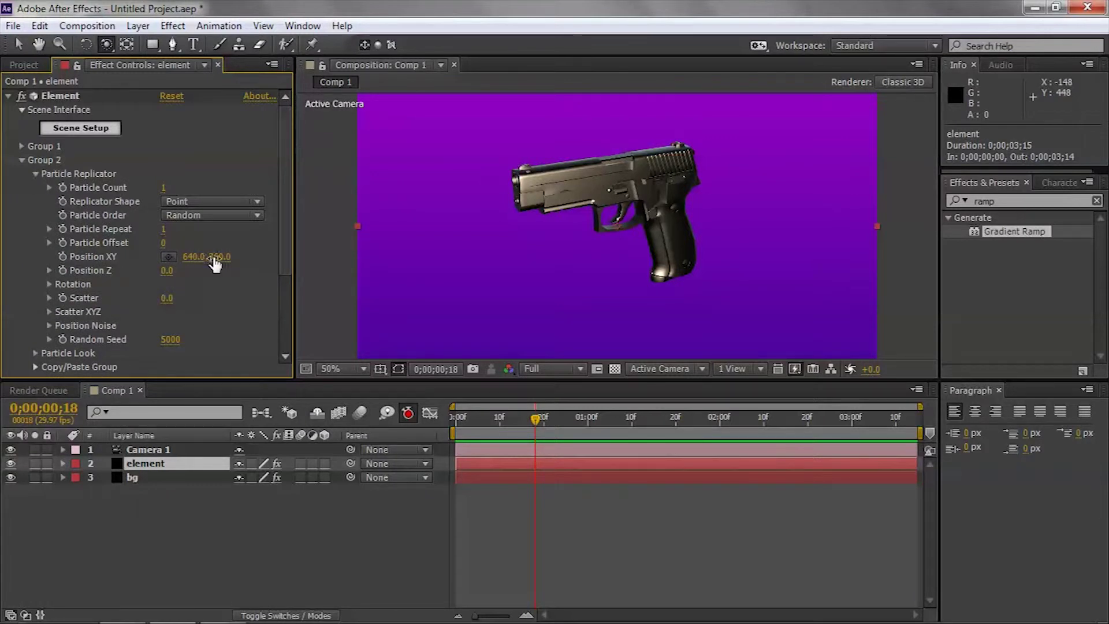
Try shifting the slide group to a Position Z of 60 and undo the change
drag(168, 270, 208, 273)
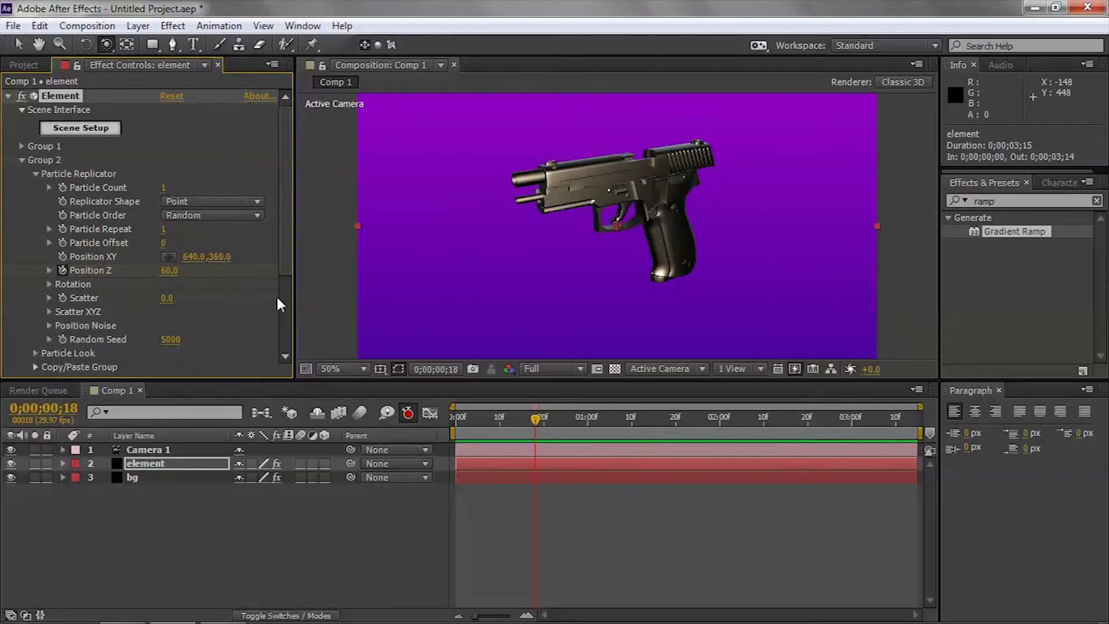
key(ctrl+z)
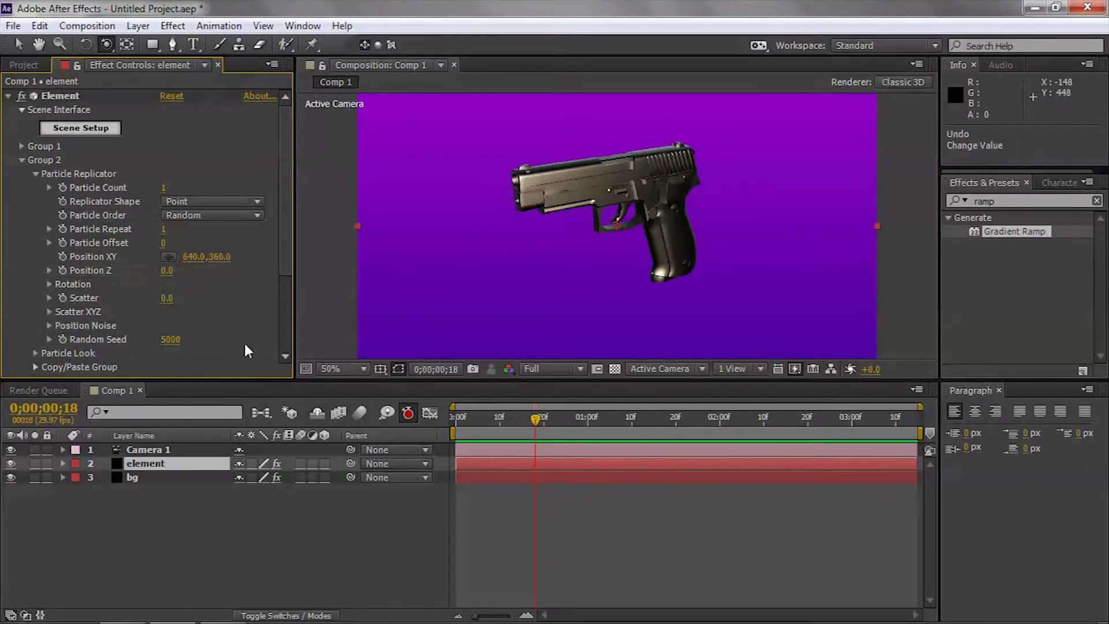
Set the composition preview resolution to Half
click(552, 369)
click(532, 414)
click(760, 369)
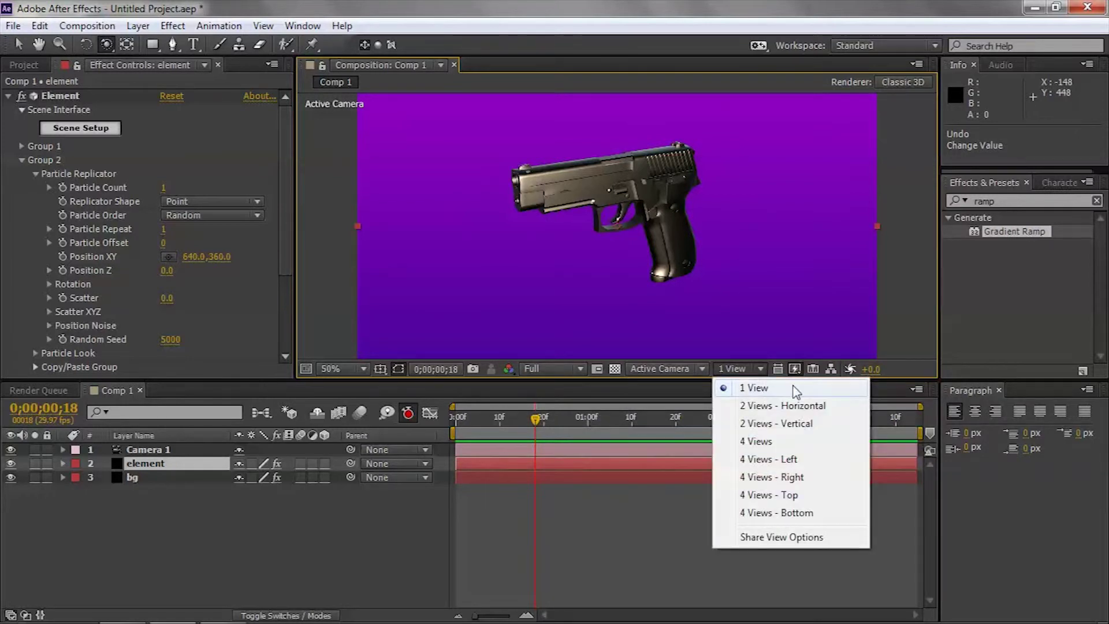
click(795, 368)
click(807, 391)
click(572, 368)
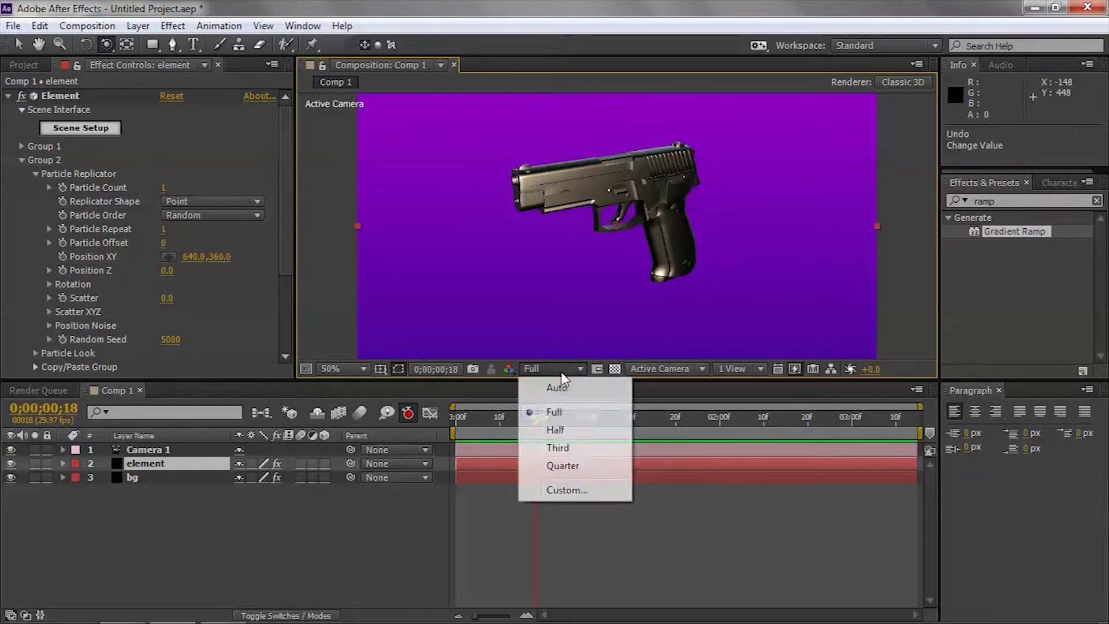
click(567, 432)
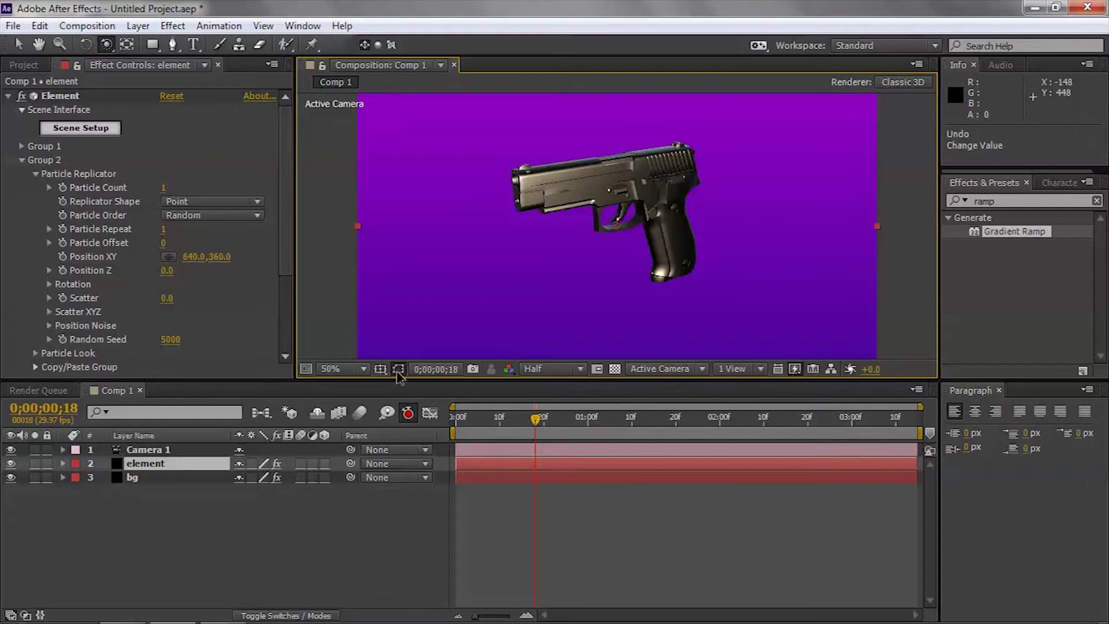
Pull the slide back at 0;00;00;18 by setting Group 2's Position Z to 60
drag(169, 272, 179, 276)
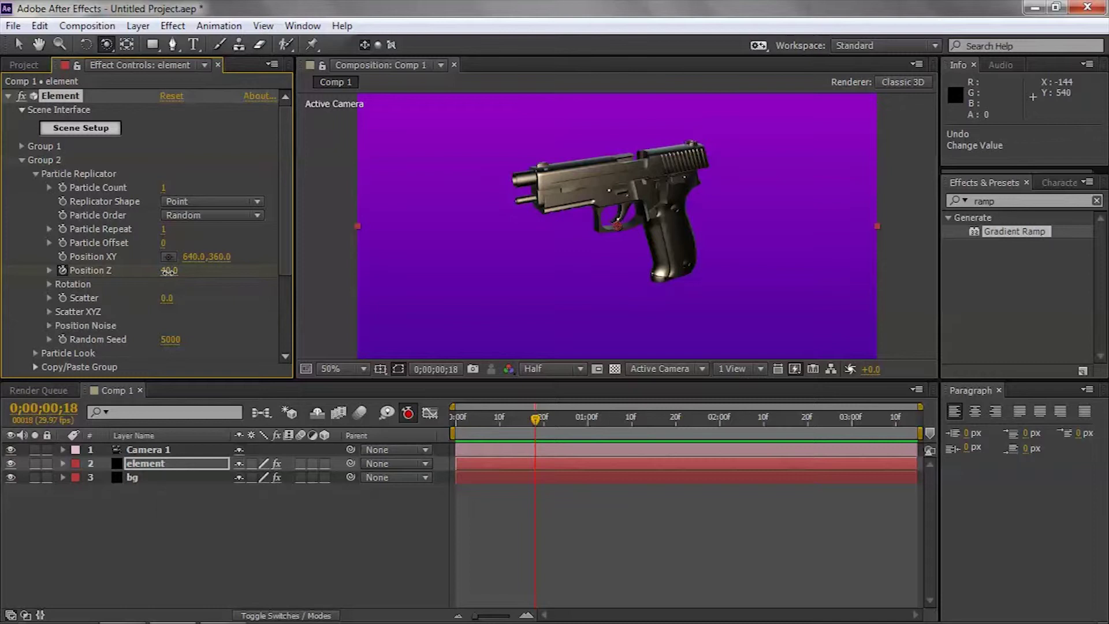
drag(173, 271, 169, 271)
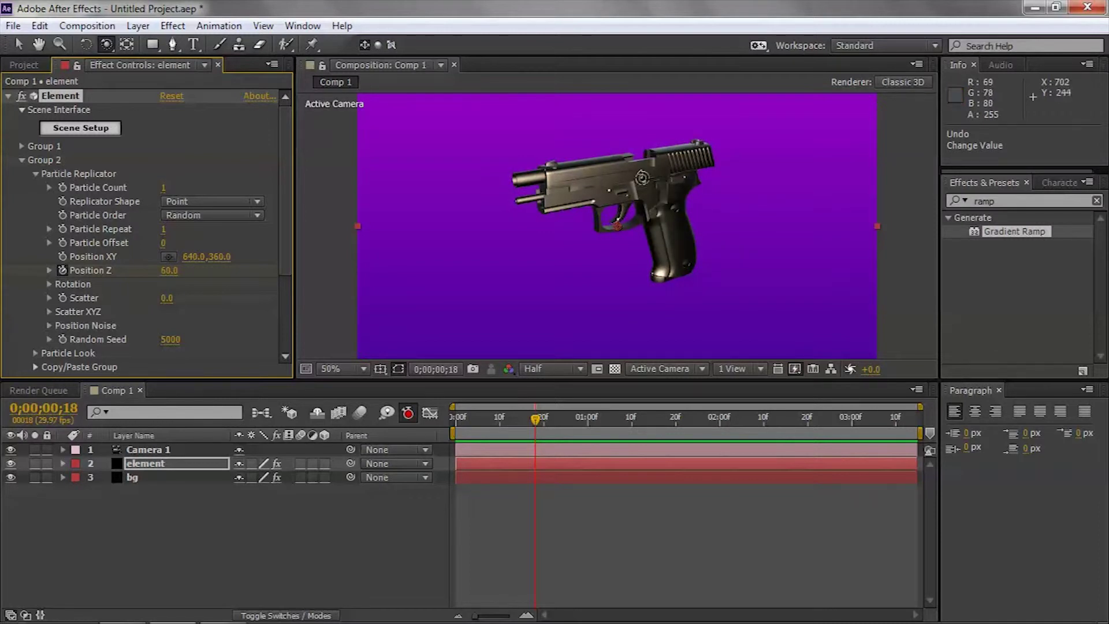
scroll(651, 149, up, 7)
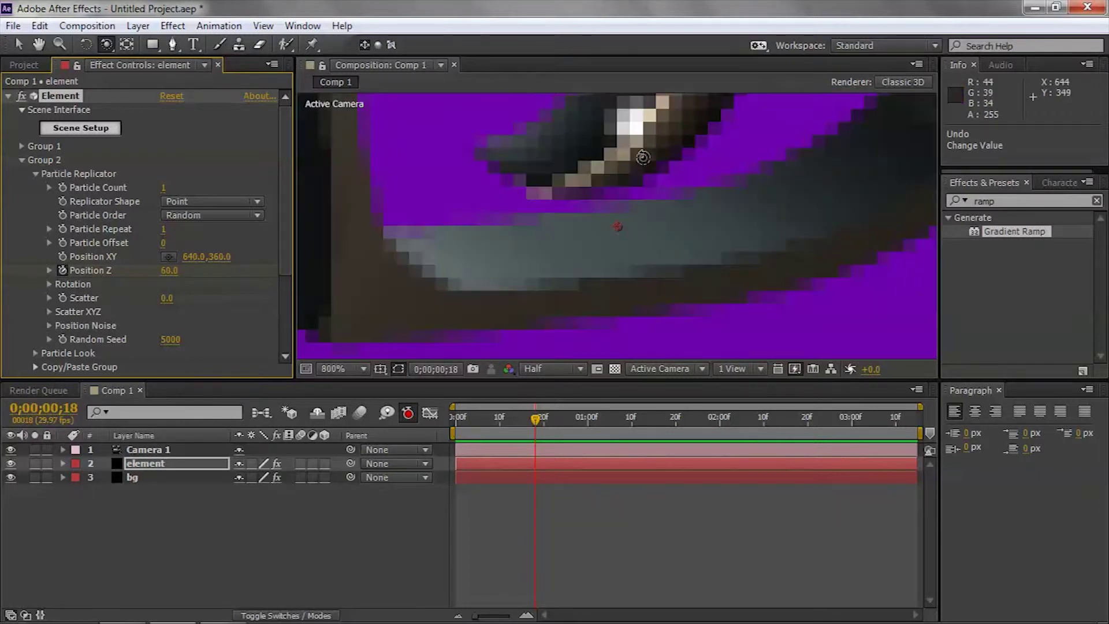
scroll(673, 160, down, 1)
key(h)
drag(710, 236, 663, 243)
key(c)
scroll(639, 196, down, 7)
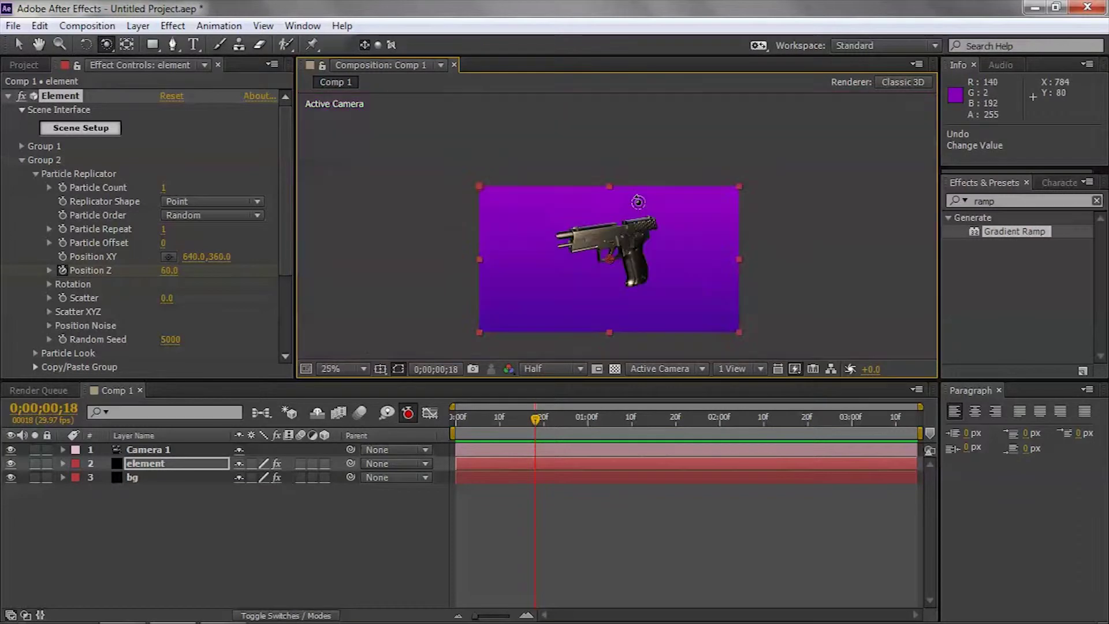
scroll(631, 202, up, 1)
Switch to the video player, review the finished GUN SHOT_sound_xvid_001 clip, and return to After Effects
click(223, 617)
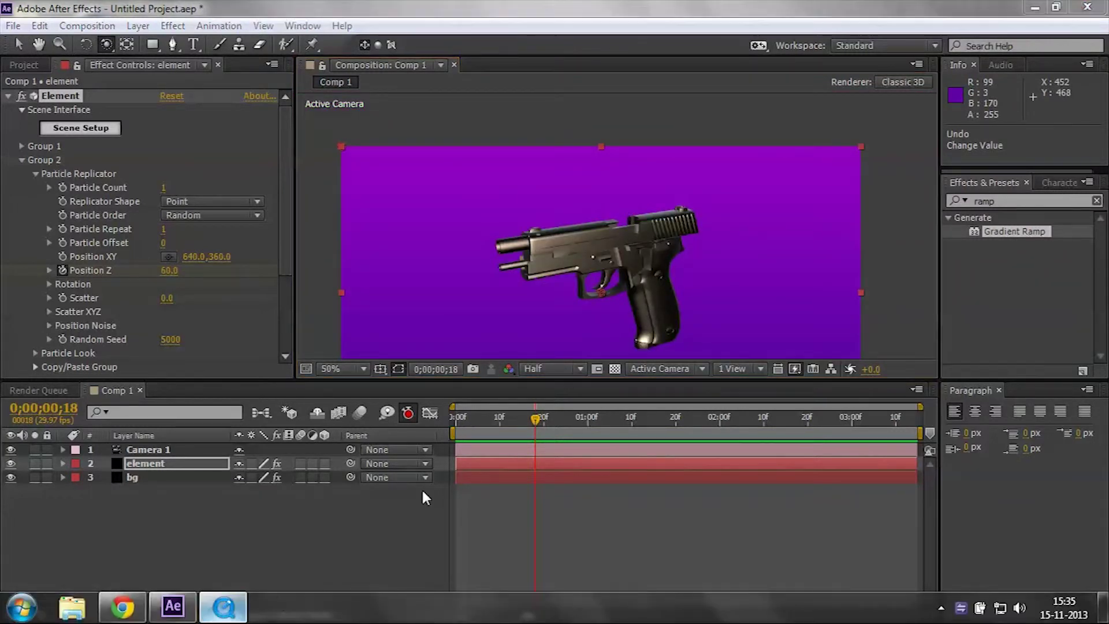
click(554, 601)
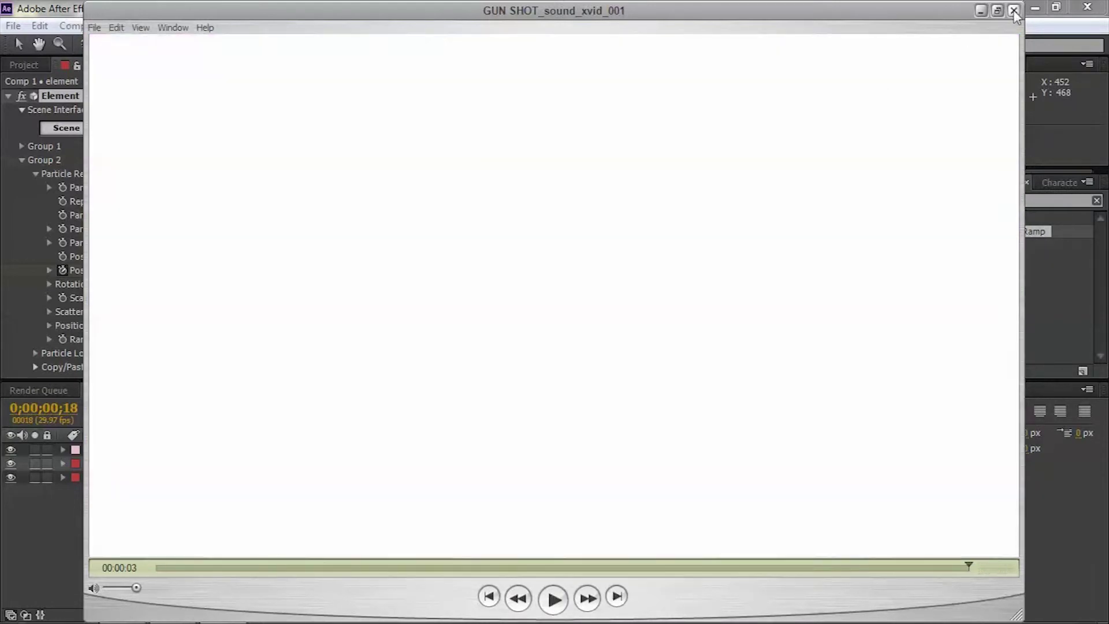
click(979, 12)
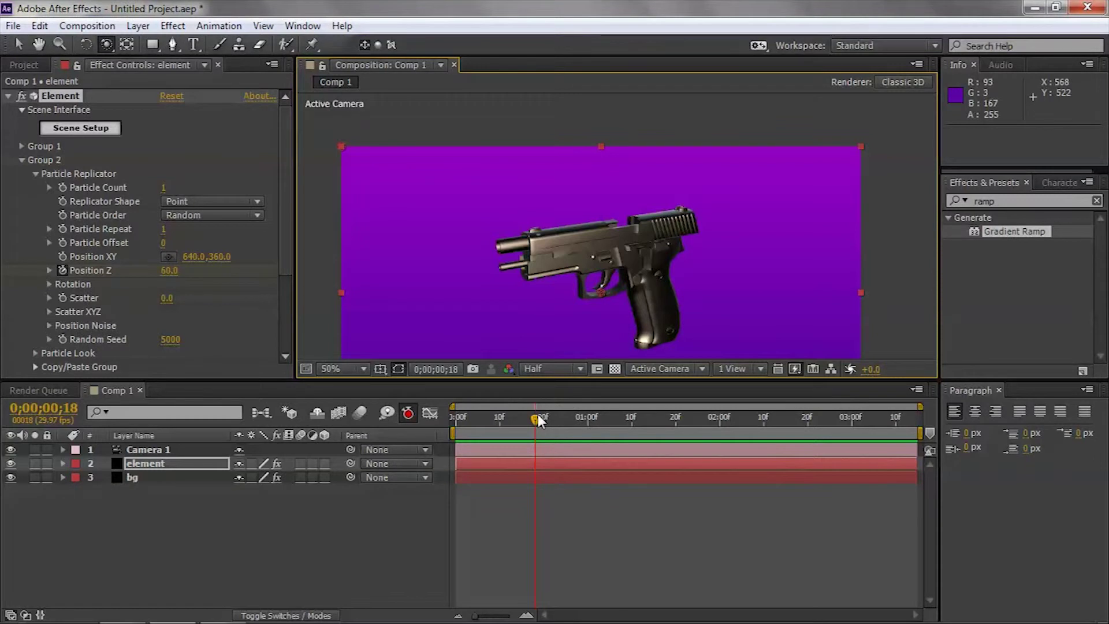
Set Group 2's Position Z to 0 at the first frame of the composition
drag(466, 421, 450, 422)
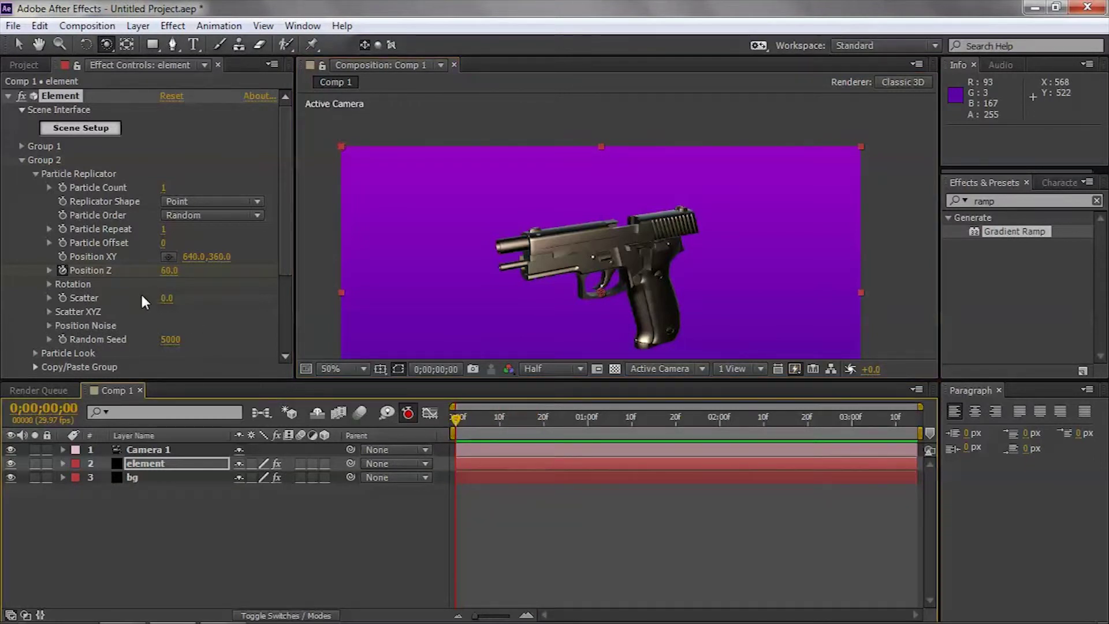
click(170, 270)
text(0)
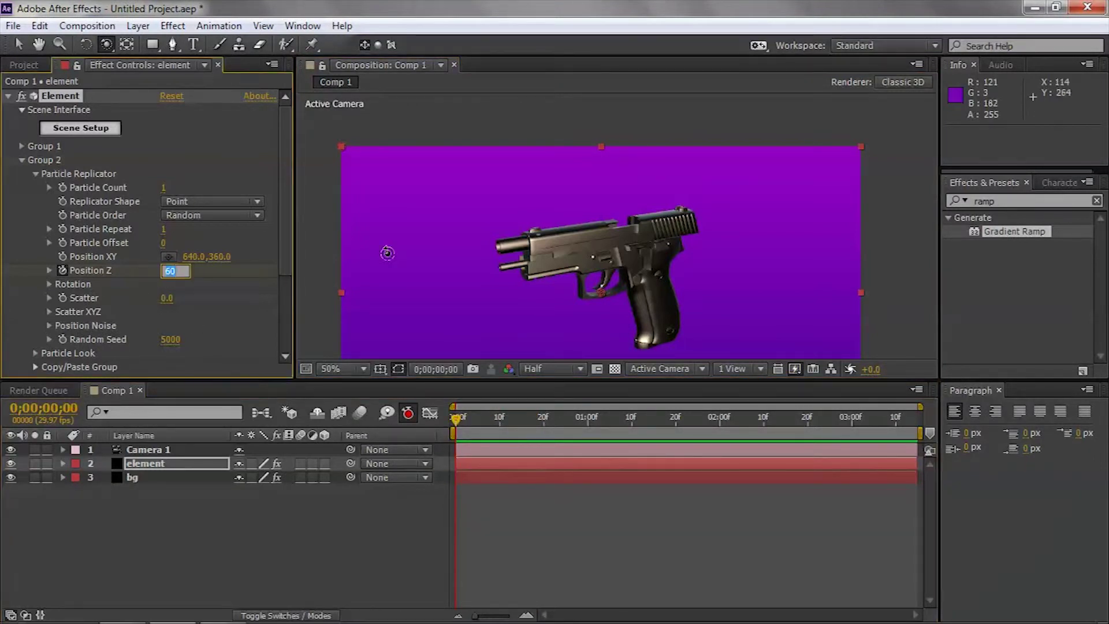
key(Return)
Move the current time to 0;00;01;29 and reveal the element layer's Position Z keyframes in the timeline
drag(445, 422, 623, 419)
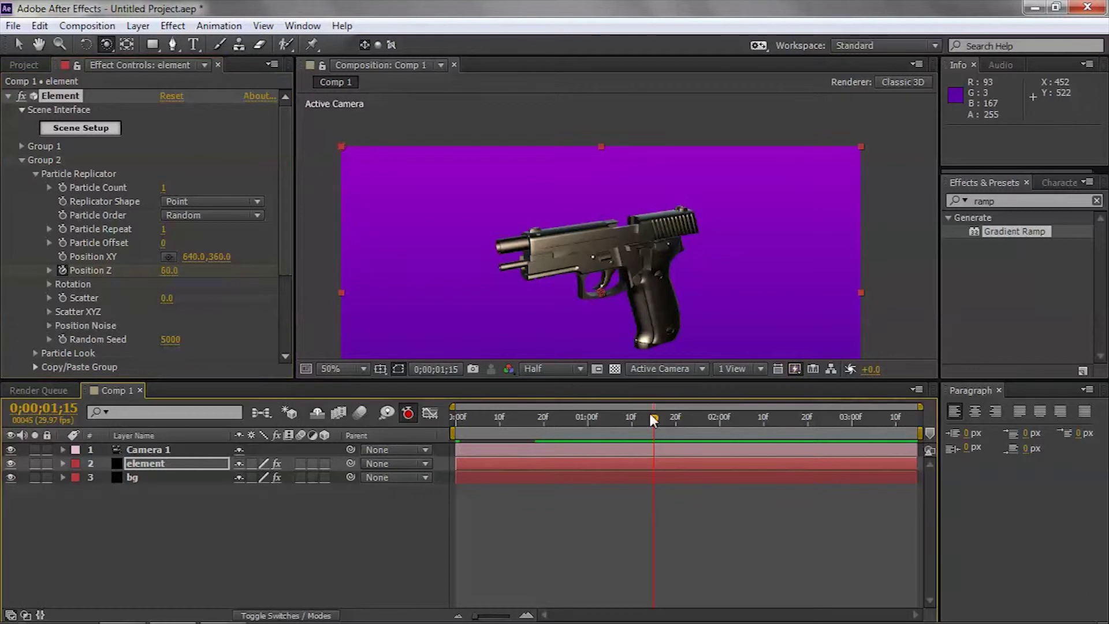
drag(167, 270, 168, 276)
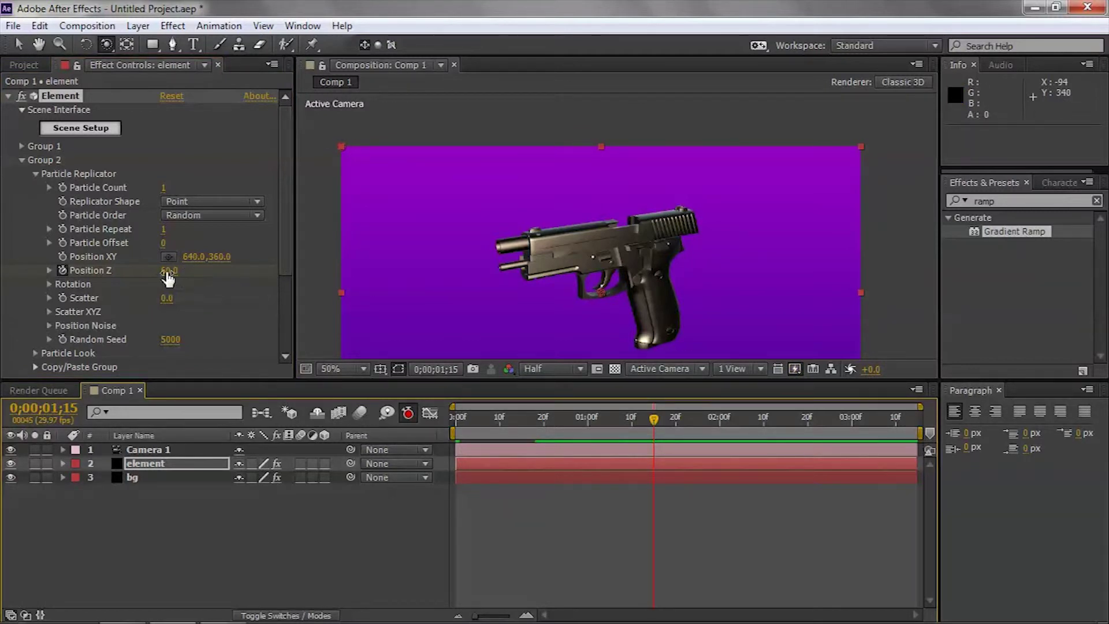
drag(553, 427, 716, 429)
click(577, 465)
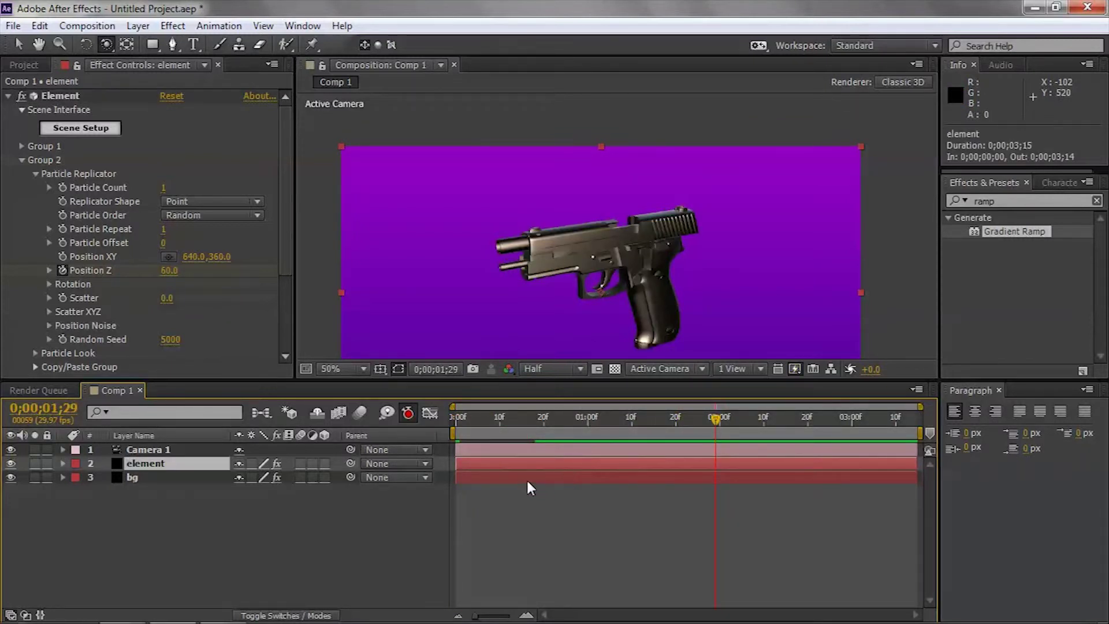
key(u)
key(u)
key(u)
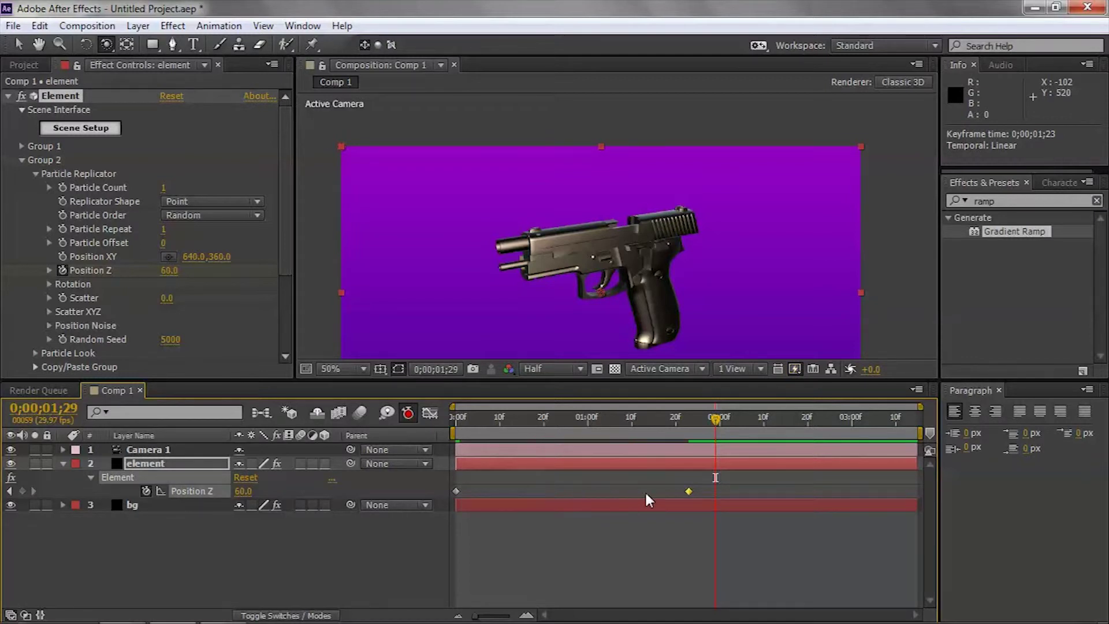
Retime the slide's Position Z keyframes, value 0 to 0;00;01;27 and value 60 to 0;00;01;29, and scrub through the motion
drag(689, 492, 703, 492)
drag(719, 418, 487, 492)
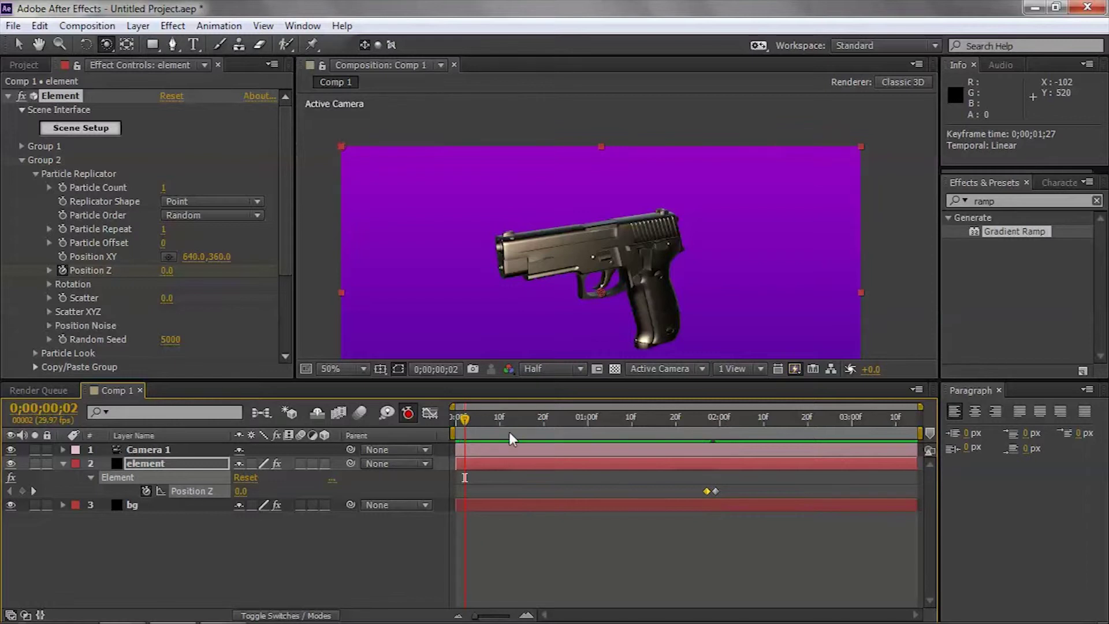
drag(466, 420, 559, 420)
drag(674, 433, 719, 435)
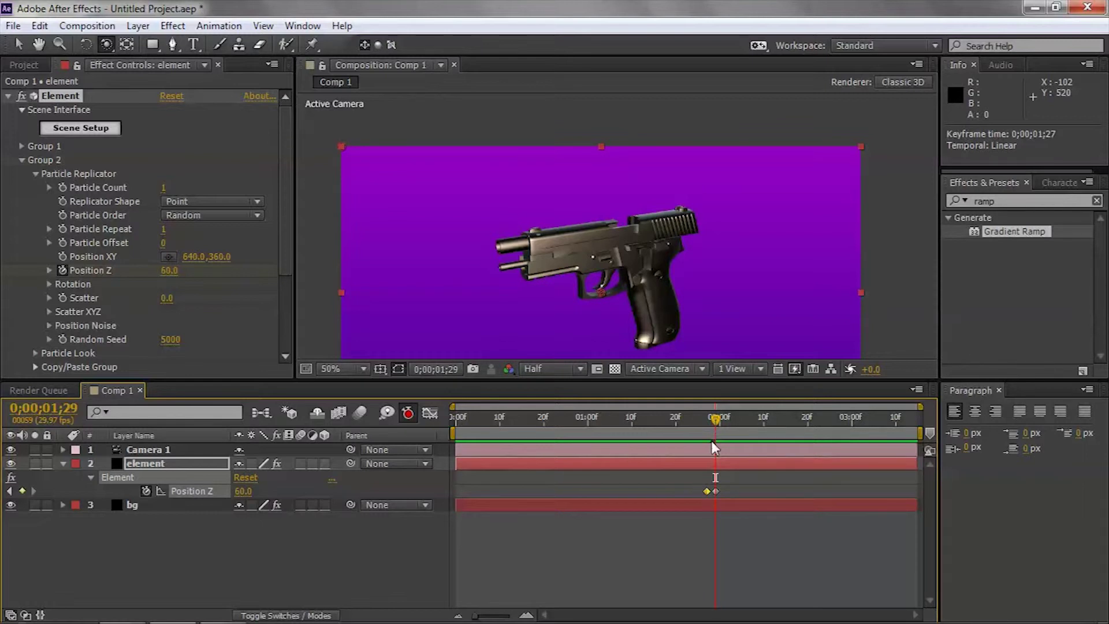
Copy the slide's Position Z keyframe from 0;00;01;27, paste it after the recoil, move it to 0;00;02;01, and play back the motion
key(ctrl+c)
key(Page_Down)
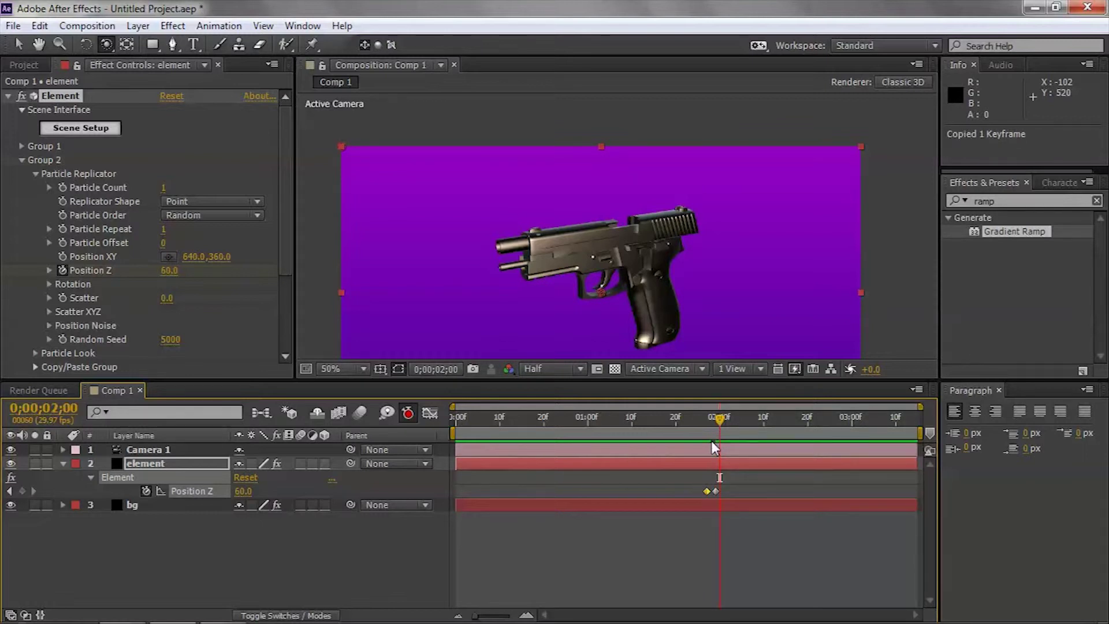
key(ctrl+v)
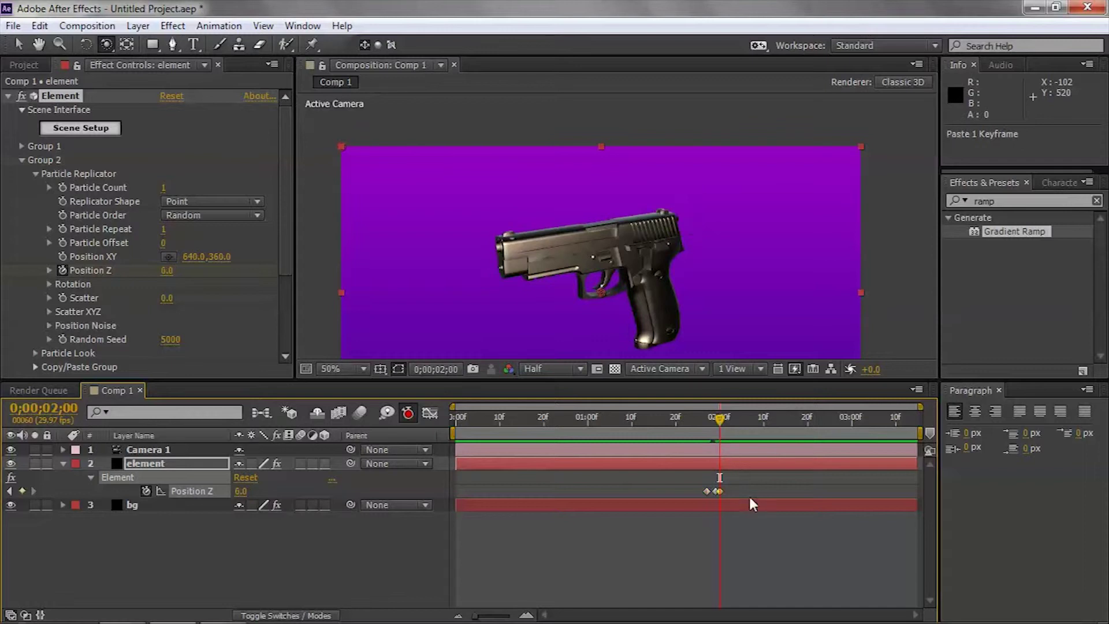
drag(724, 489, 726, 489)
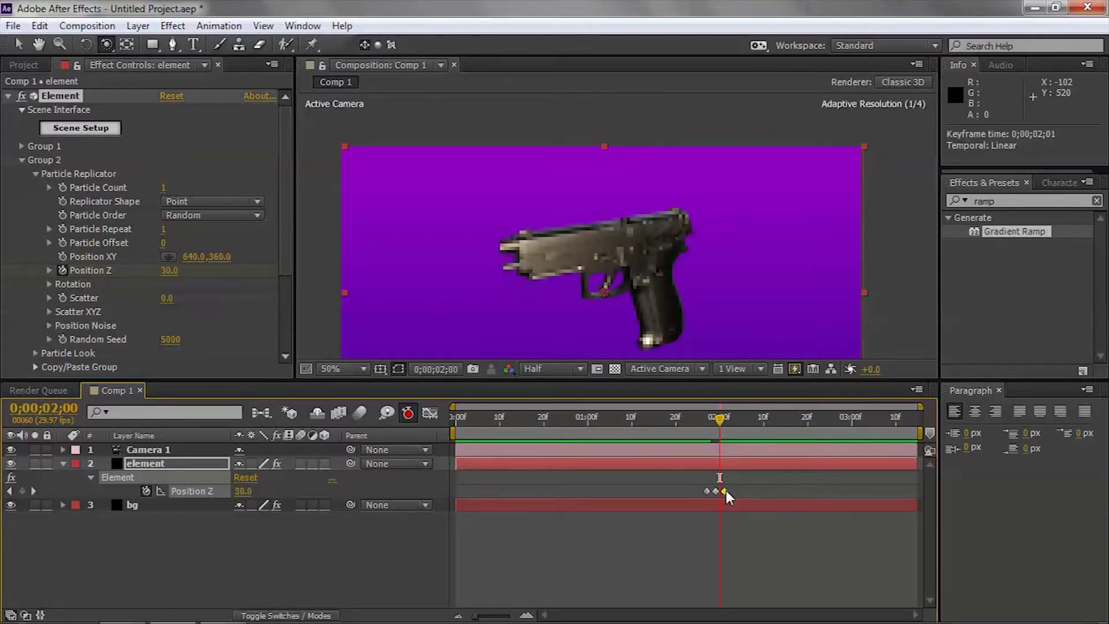
mouse_move(721, 419)
mouse_down()
mouse_move(712, 421)
mouse_move(730, 423)
mouse_move(692, 428)
mouse_move(727, 424)
mouse_up()
key(space)
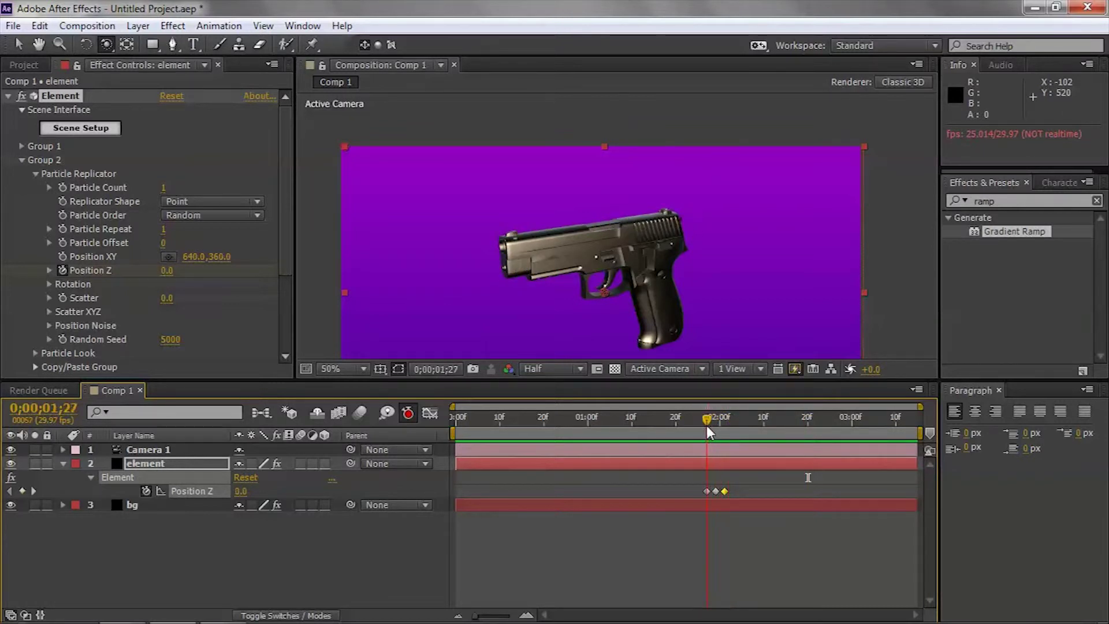
Retime the slide's Position Z keyframes, value 60 to 0;00;02;00 and the closing 0 to 0;00;02;03, and play back the motion
click(716, 491)
drag(726, 489, 735, 492)
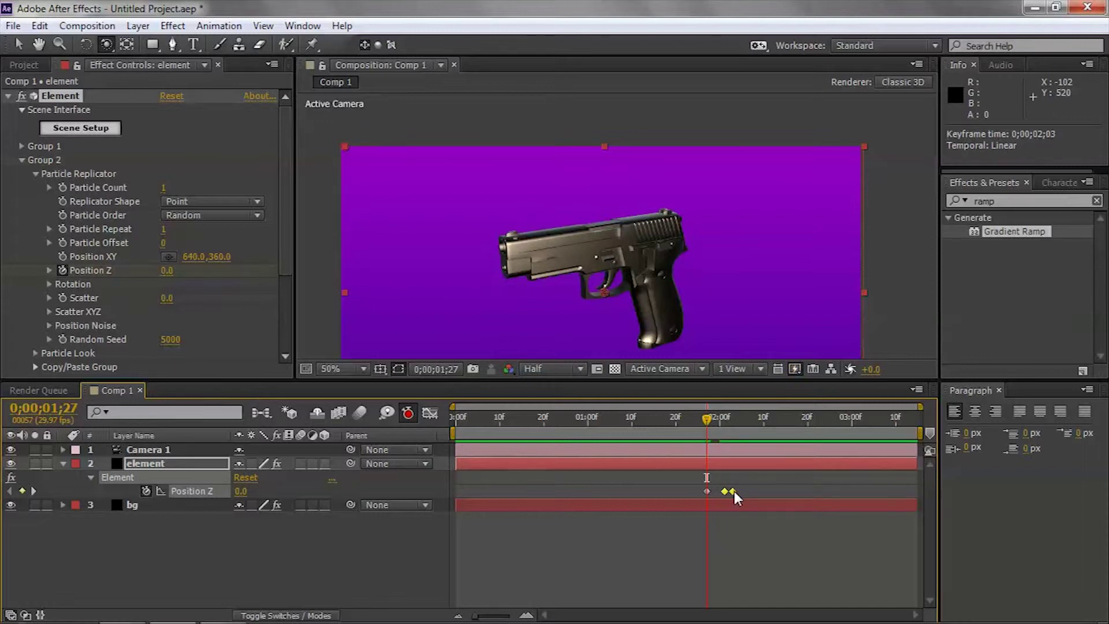
click(733, 491)
key(space)
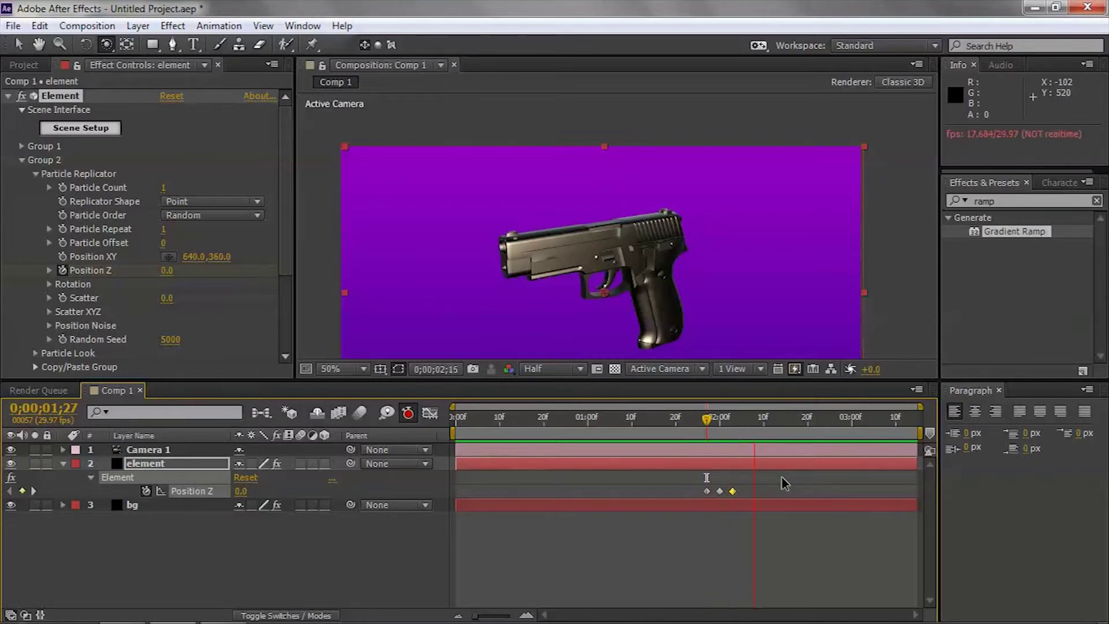
Scrub the slide motion around 0;00;01;26 and move the current time to 0;00;01;15
click(703, 438)
mouse_move(707, 444)
mouse_down()
mouse_move(735, 439)
mouse_move(701, 446)
mouse_up()
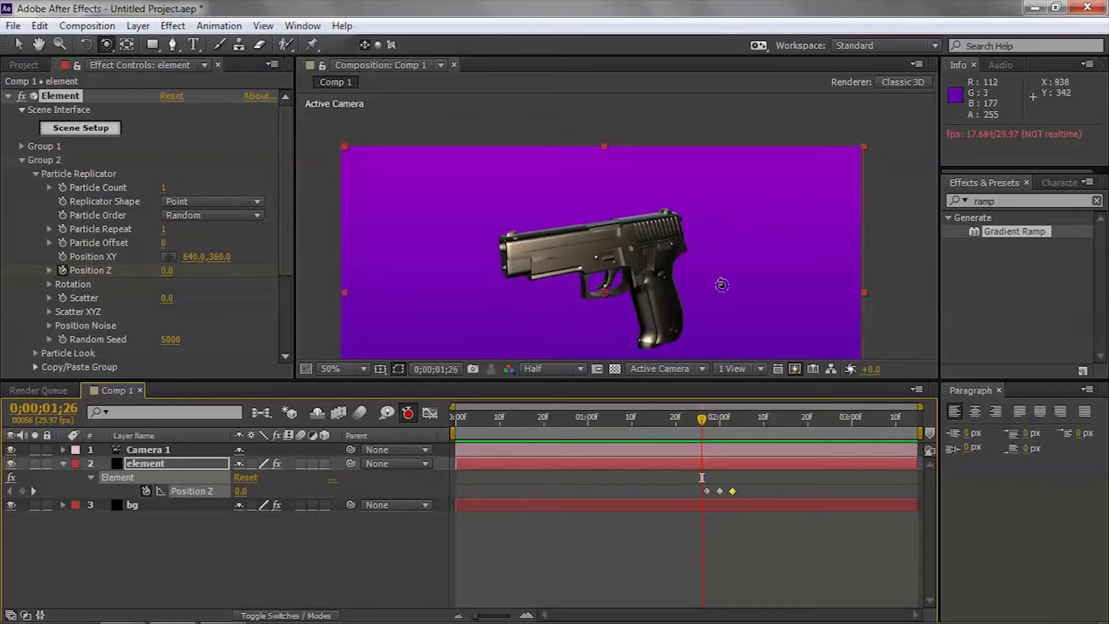
key(space)
drag(712, 305, 725, 232)
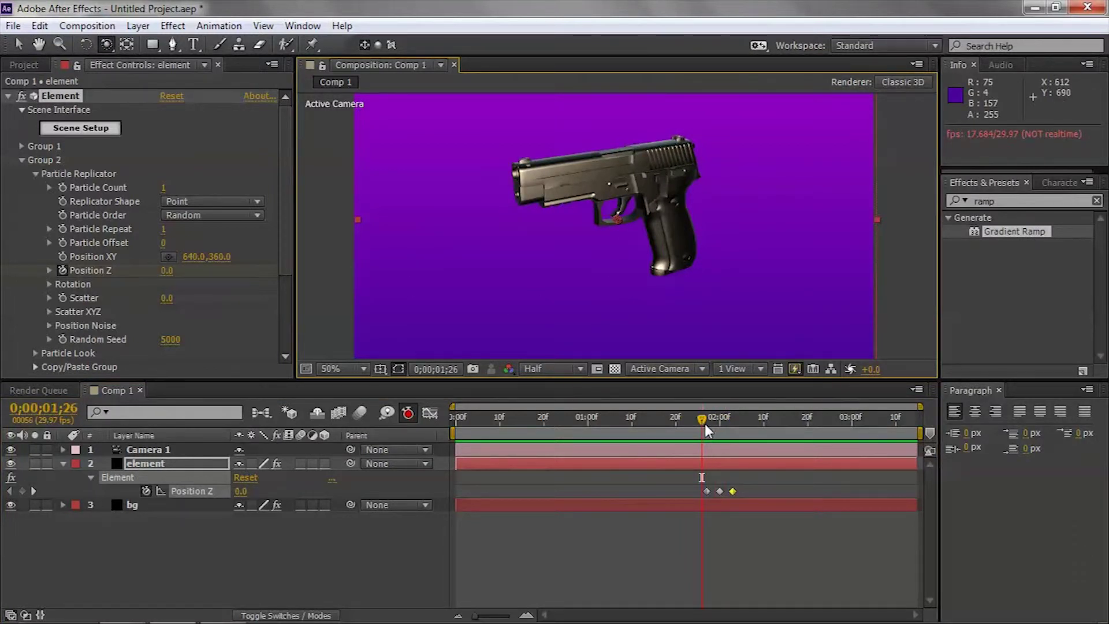
drag(691, 430, 657, 431)
Open the Element scene setup and add the 45mm_bullet and 45mm_shell models from the Projectiles Weapons collection
click(81, 132)
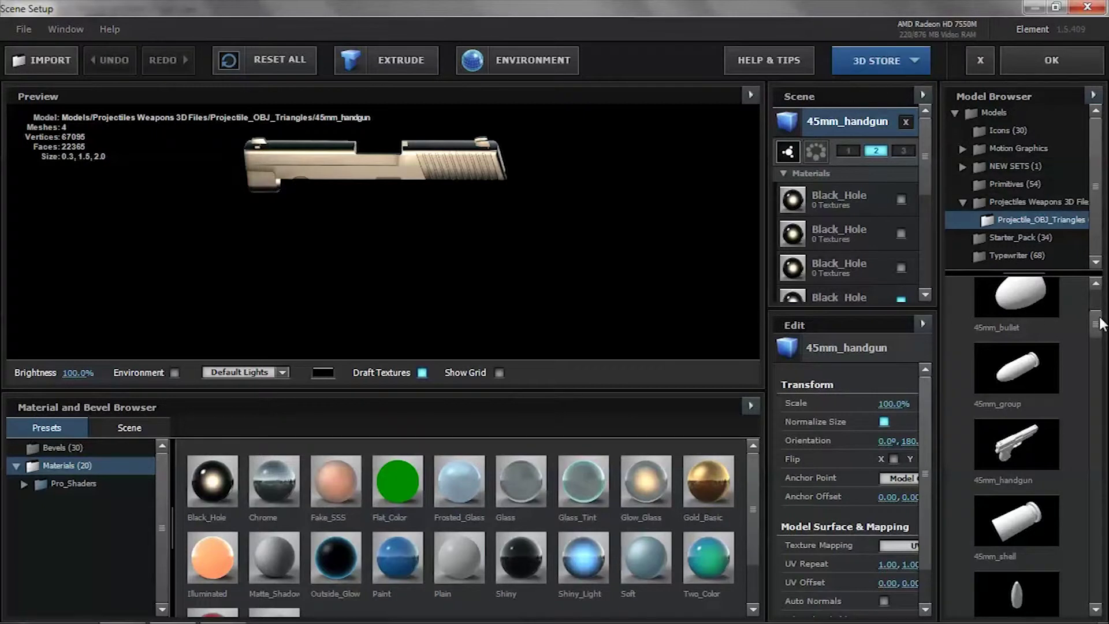
mouse_move(1095, 325)
mouse_down()
mouse_move(1103, 351)
mouse_move(1098, 315)
mouse_up()
drag(1017, 331, 510, 266)
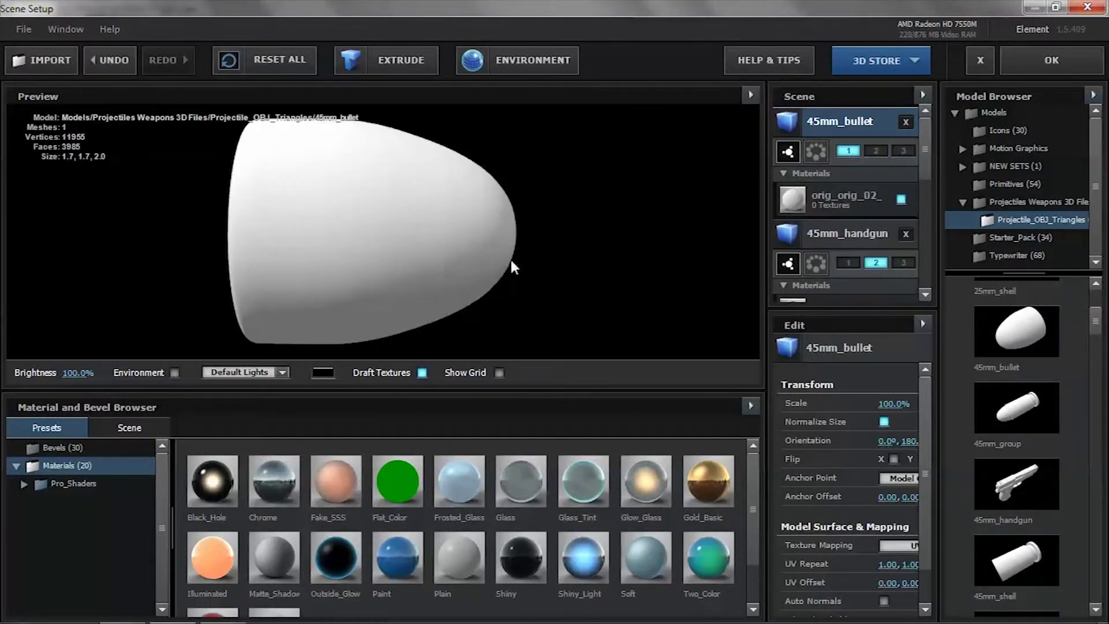
double_click(1015, 565)
Apply the Gold_Basic material to the 45mm_bullet model and orbit around it in the preview
click(830, 197)
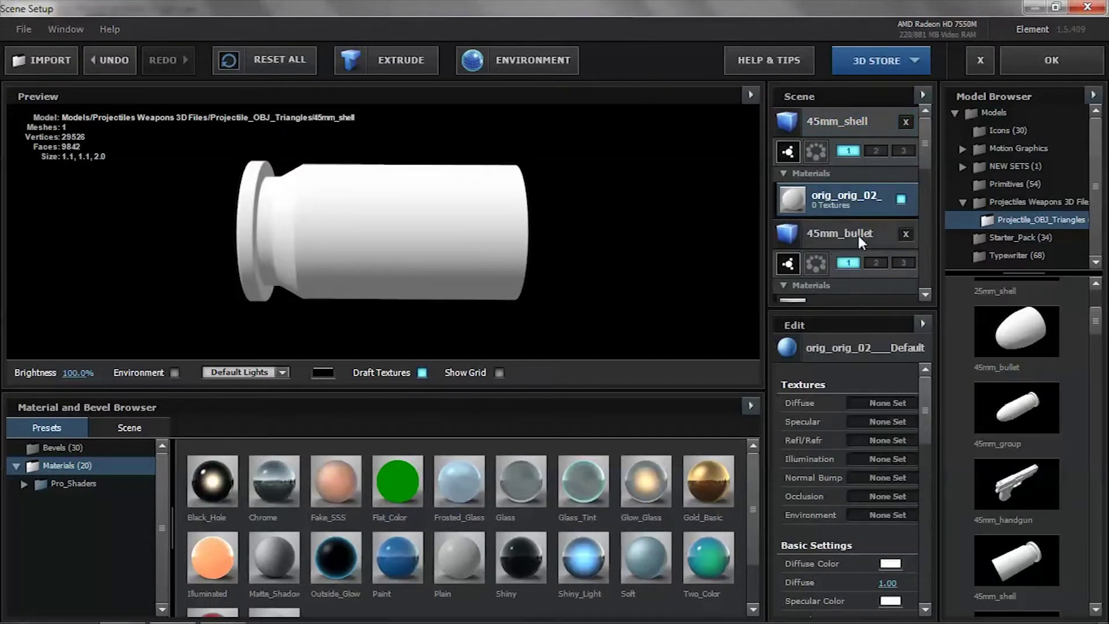
click(848, 133)
click(855, 196)
scroll(917, 235, down, 5)
drag(923, 223, 917, 147)
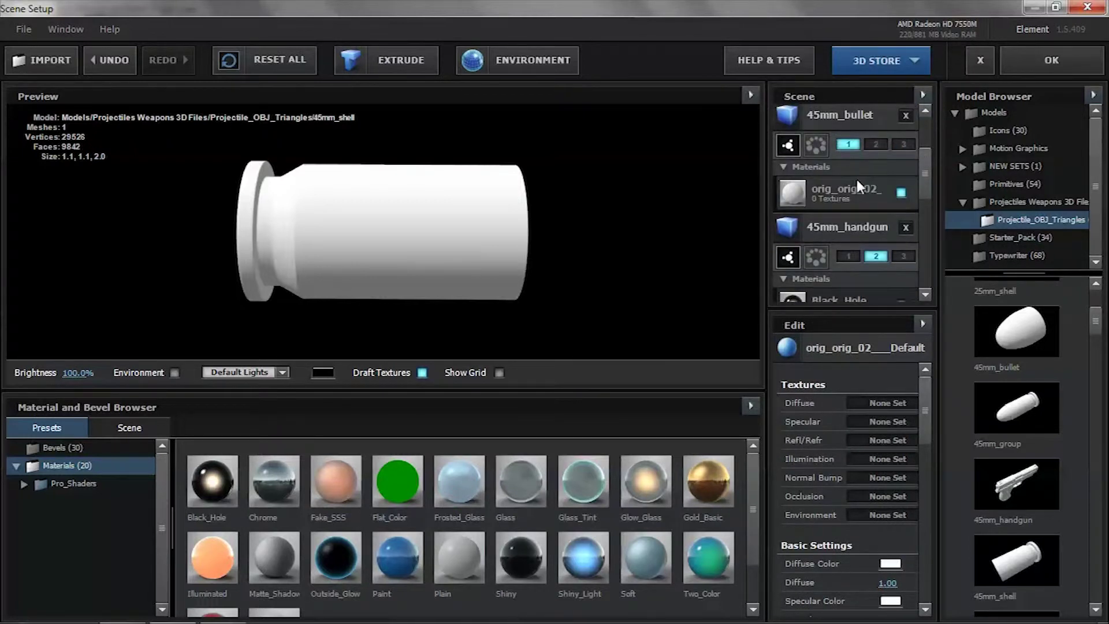
click(851, 122)
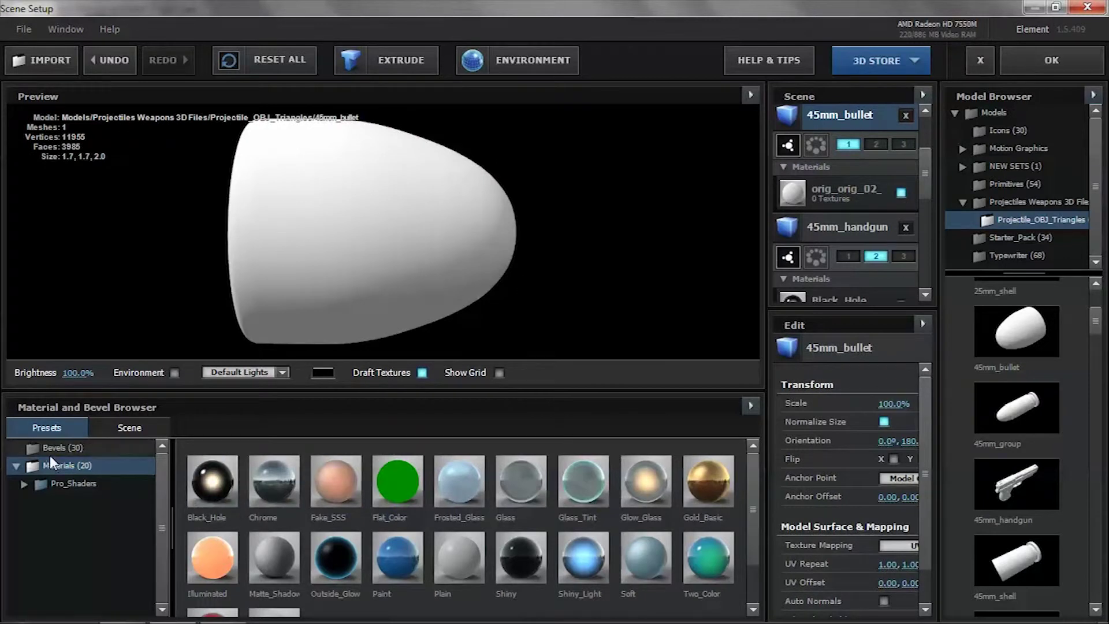
click(709, 479)
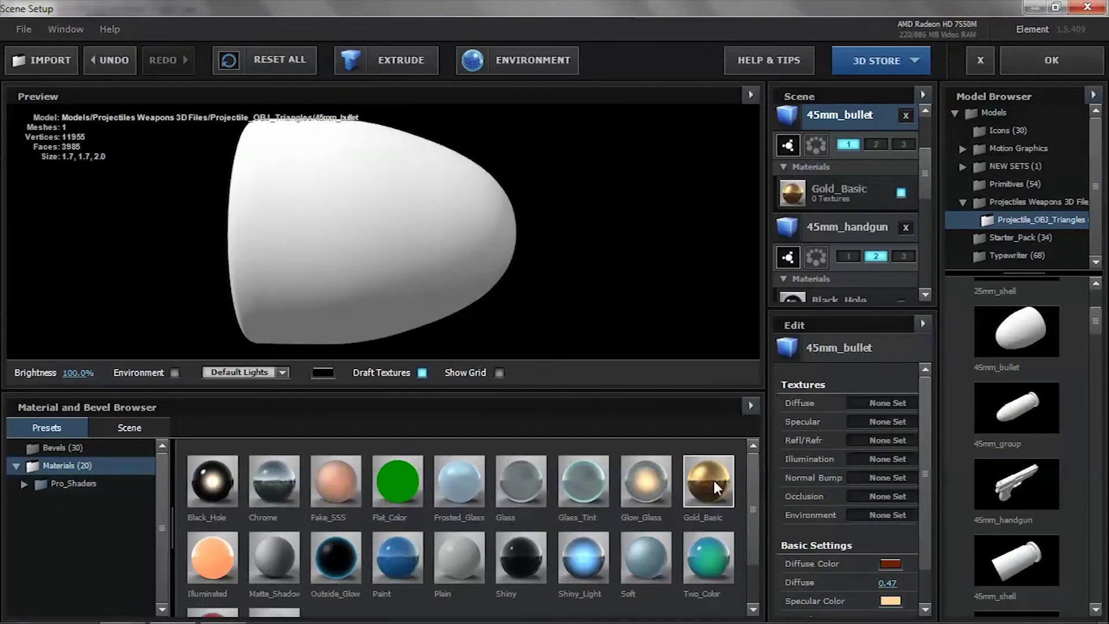
drag(570, 244, 449, 321)
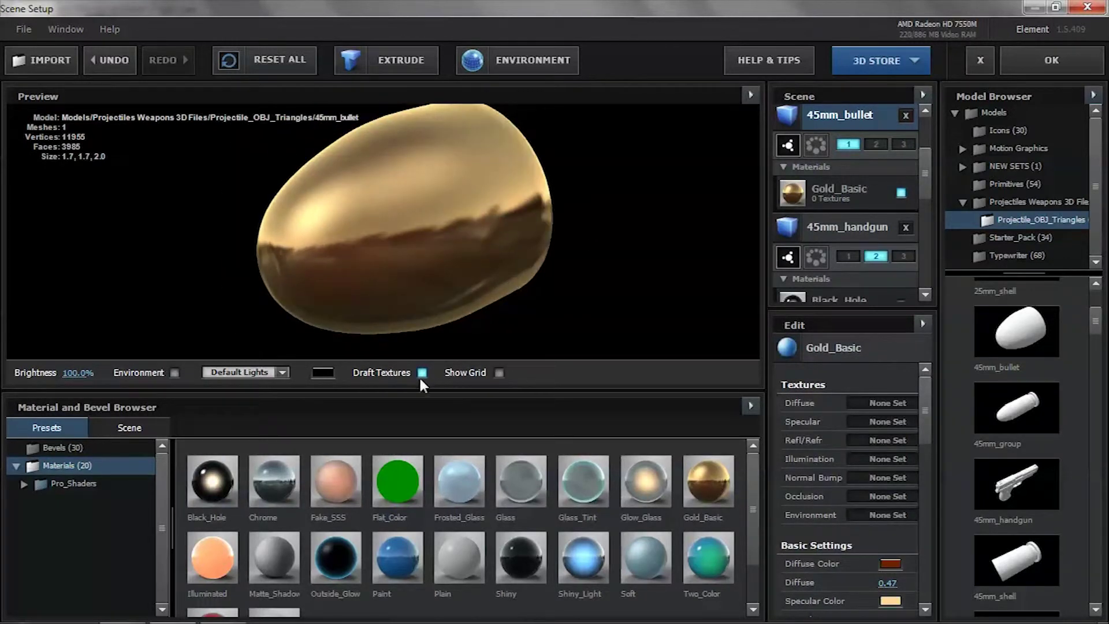
mouse_move(364, 618)
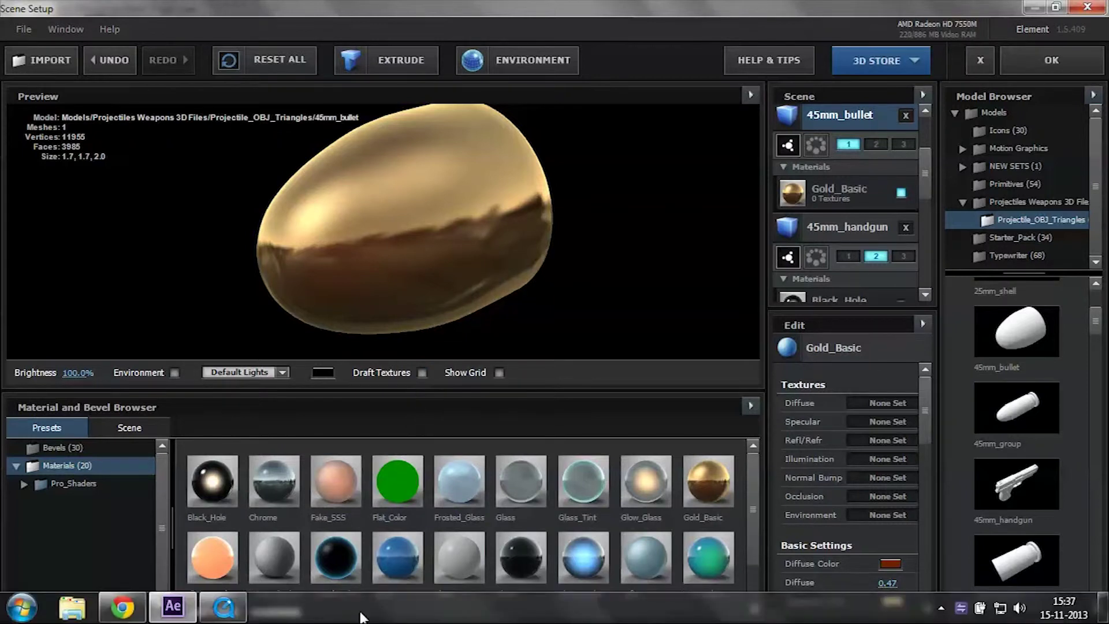
click(940, 609)
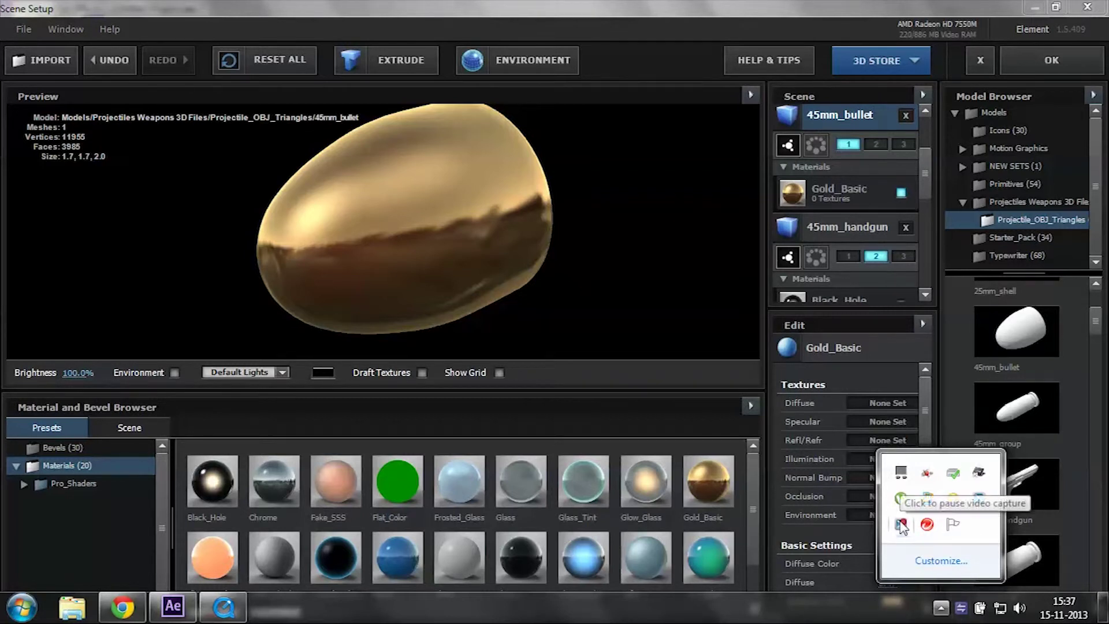
click(901, 525)
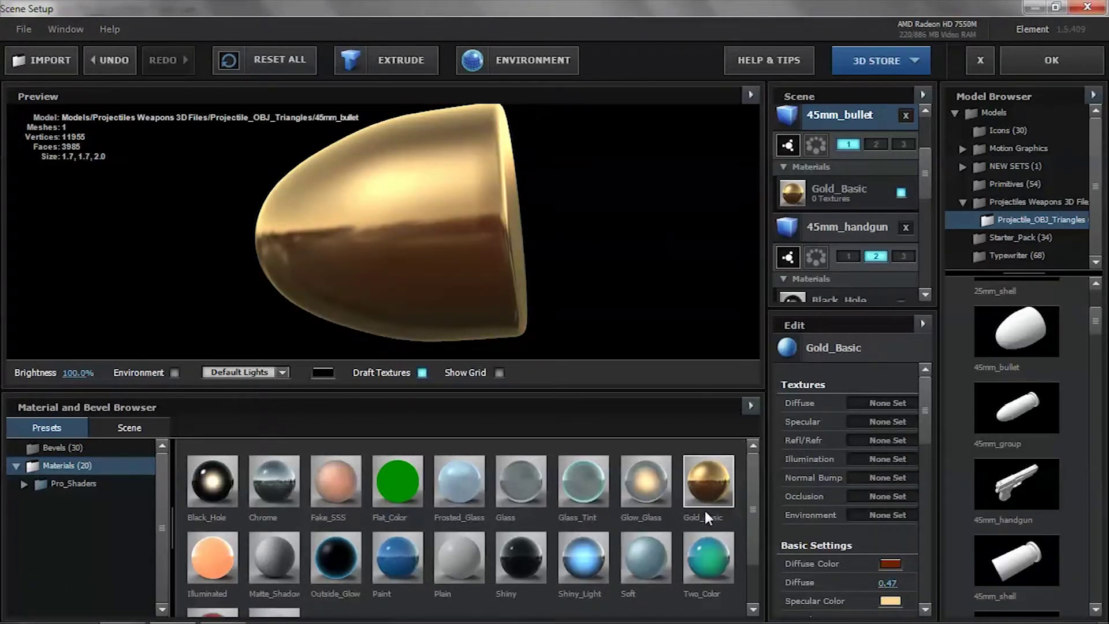
Inspect the gold bullet in the preview and accept the scene setup
click(423, 373)
drag(533, 269, 677, 267)
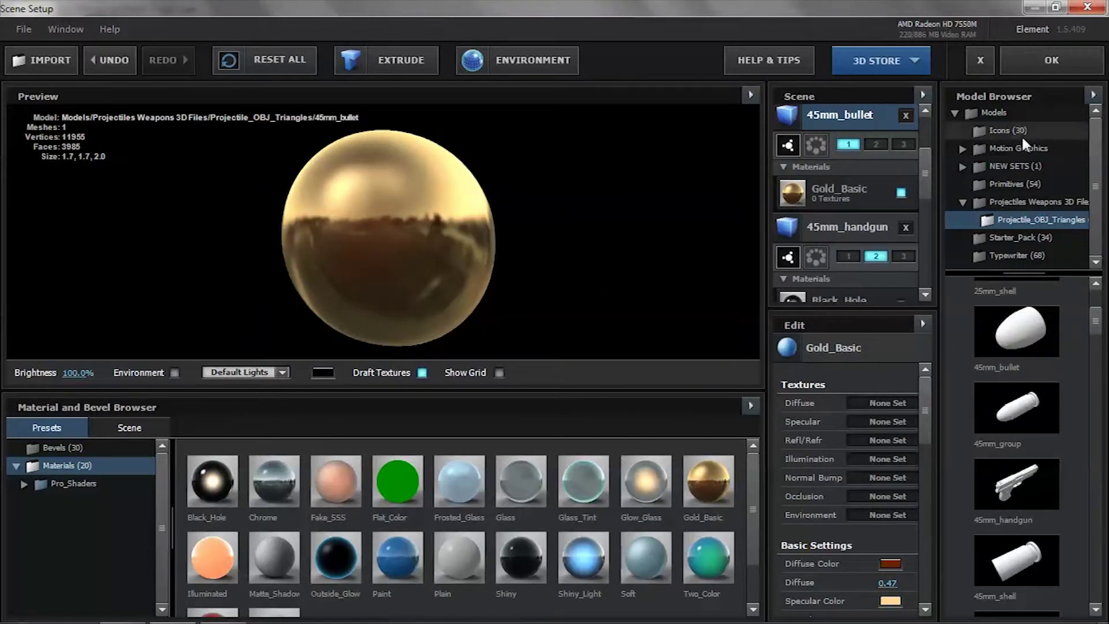
click(1052, 61)
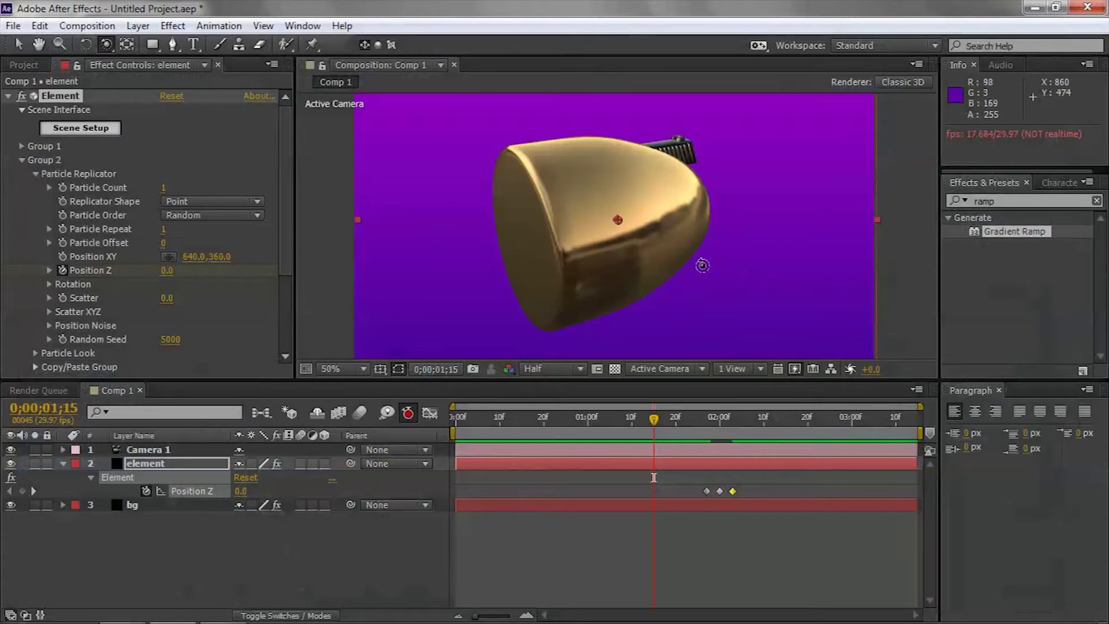
Reopen the scene setup, assign 45mm_bullet to group 3, delete the 45mm_shell model, and accept the changes
click(71, 128)
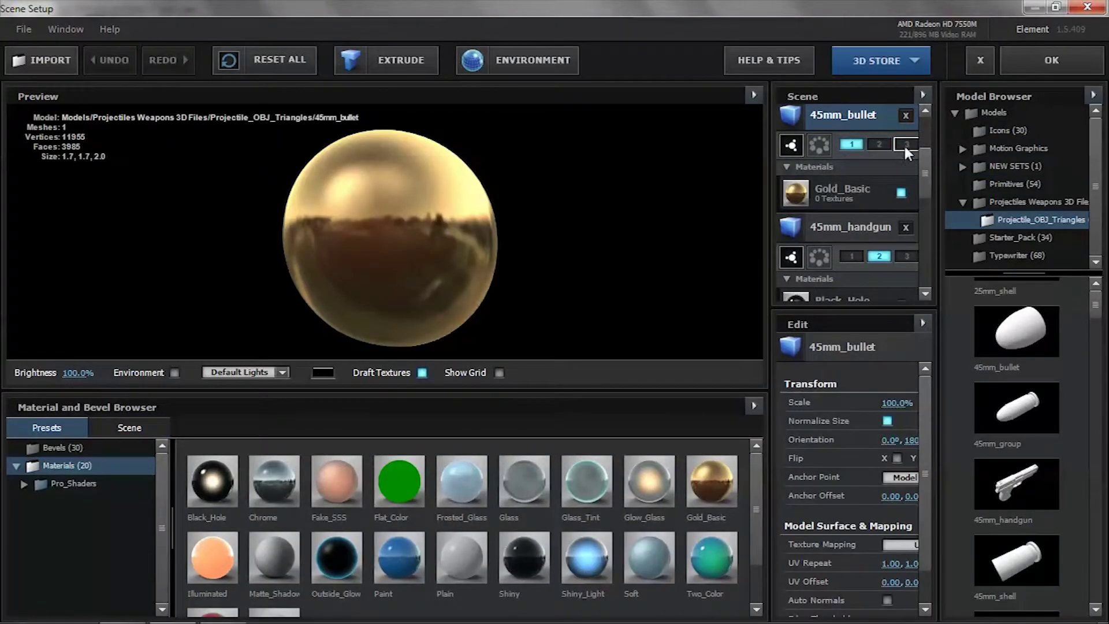
click(905, 144)
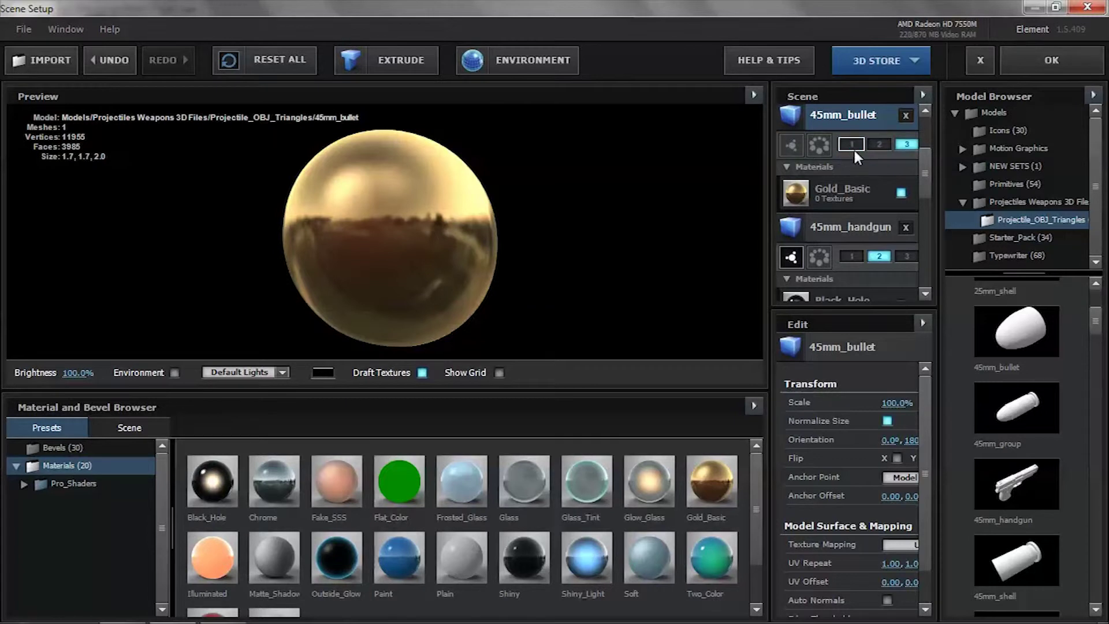
drag(929, 183, 938, 127)
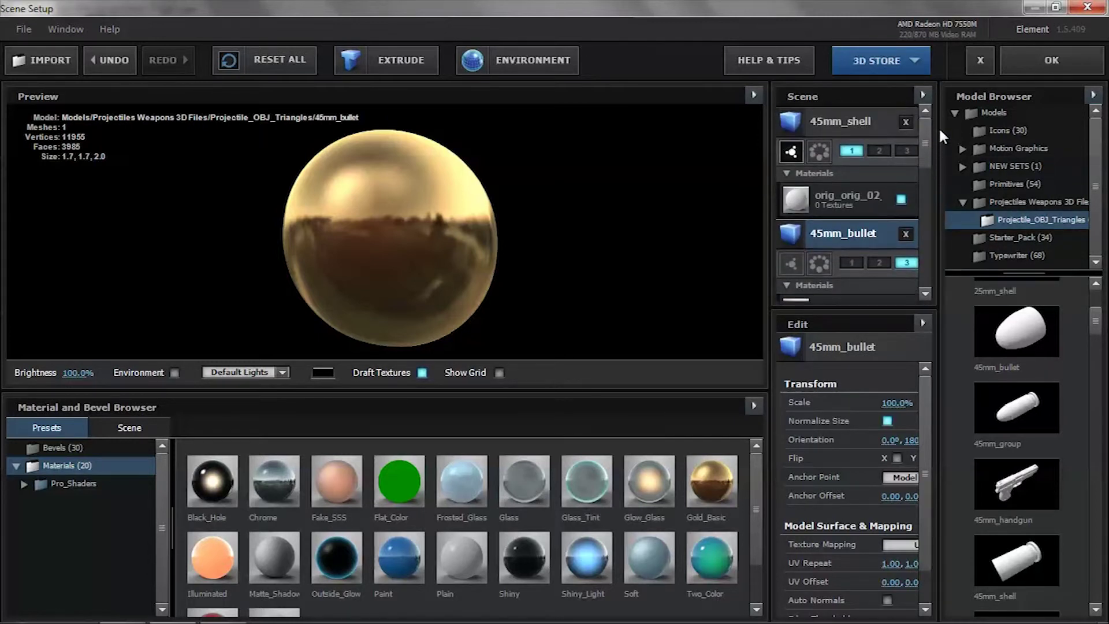
click(844, 117)
click(904, 122)
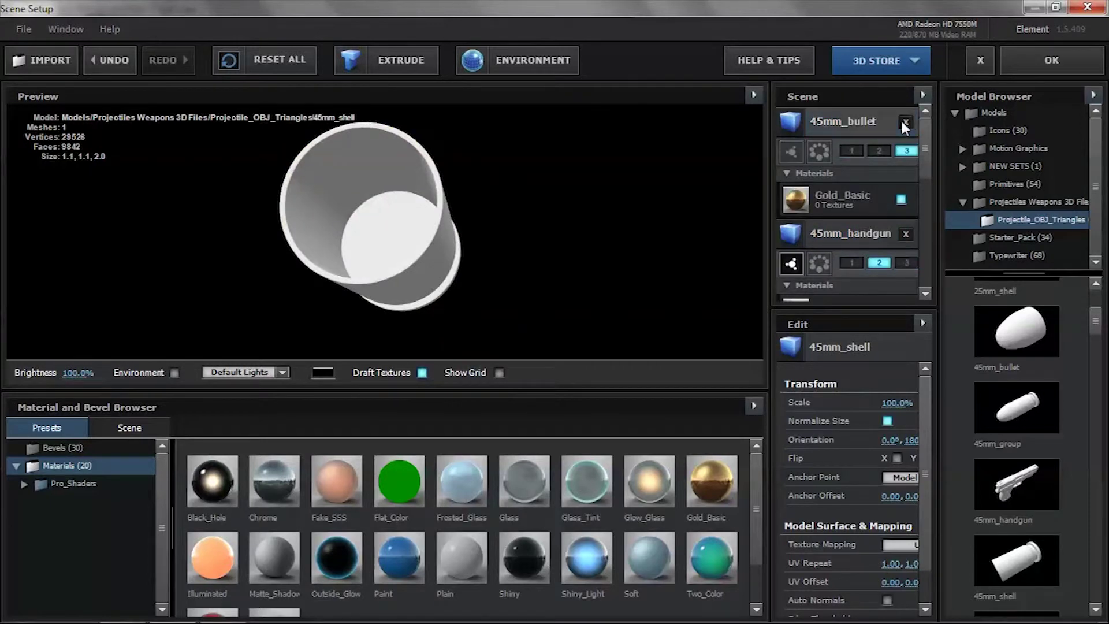
click(1034, 60)
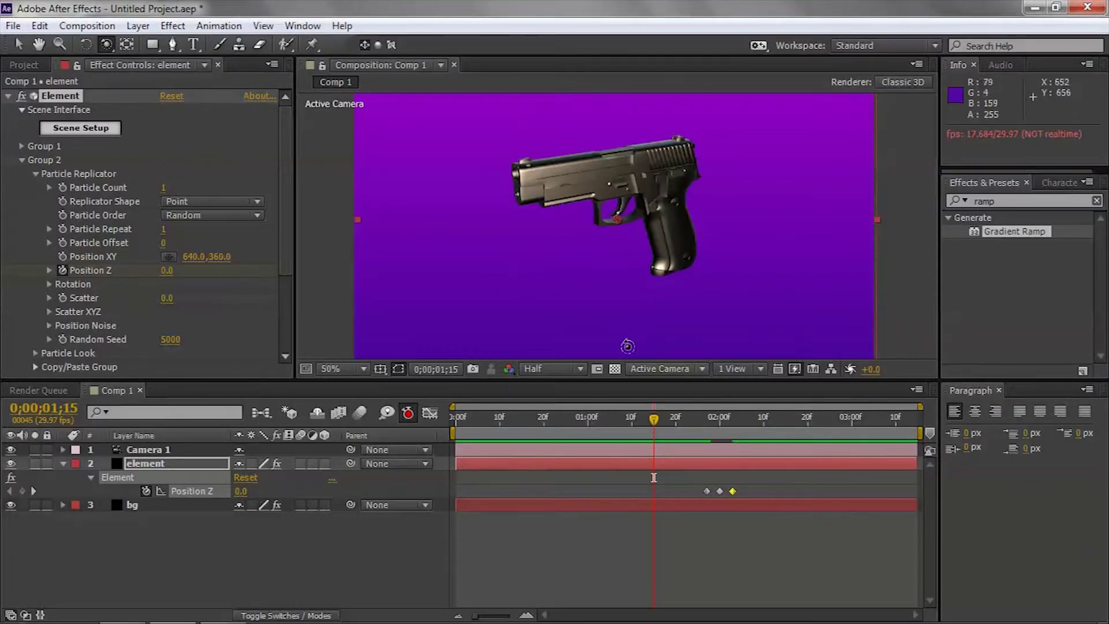
Review the 45mm_bullet model and its group assignment in the scene setup, and return to the composition
click(95, 131)
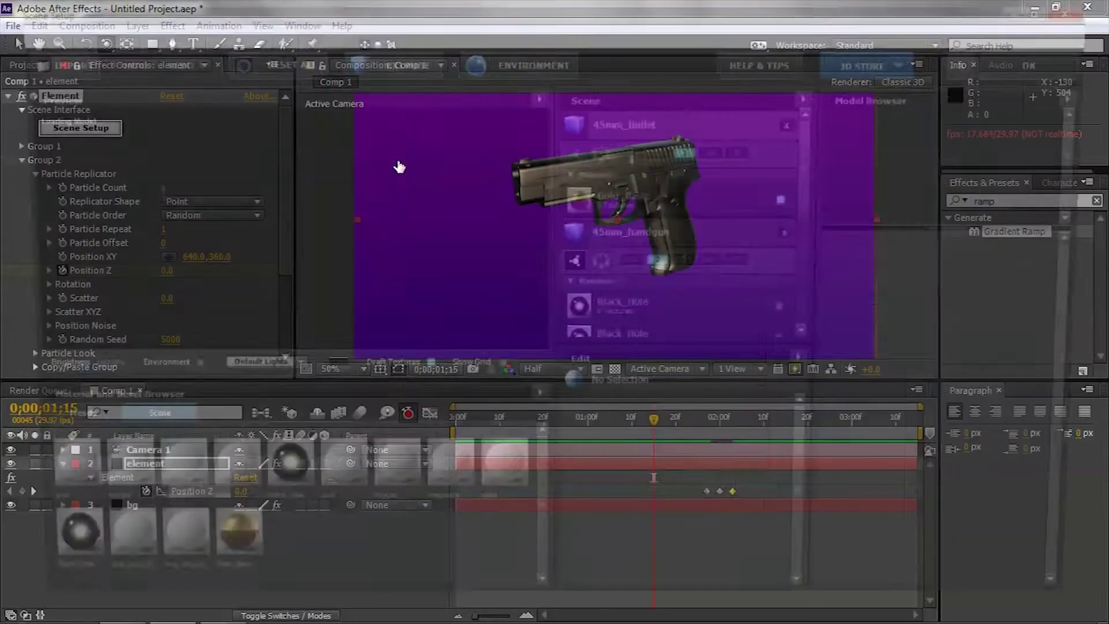
click(839, 118)
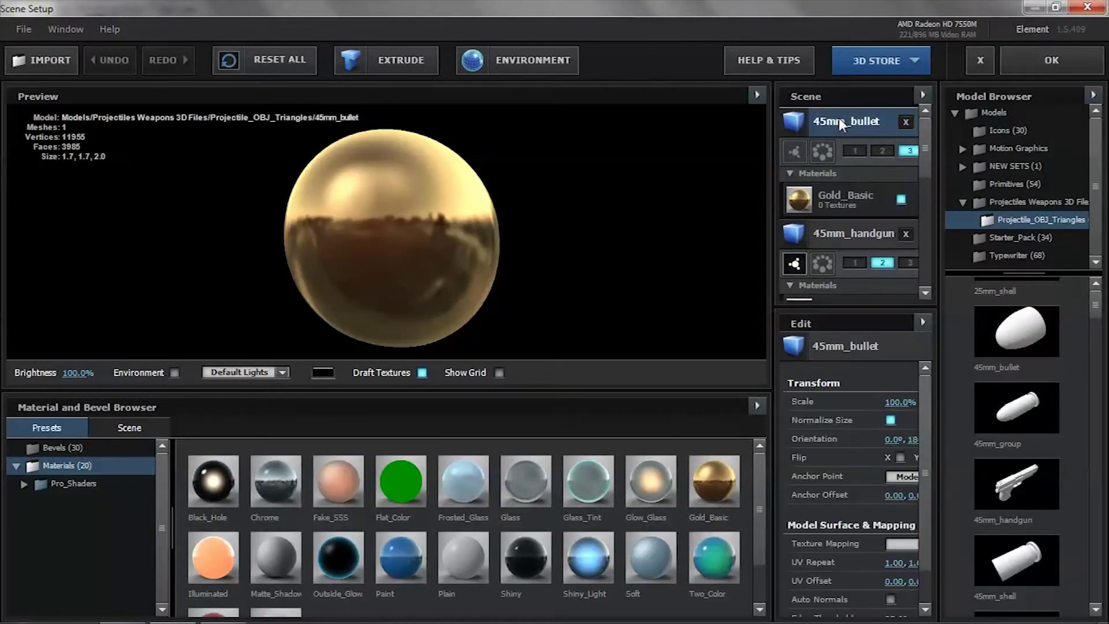
mouse_move(920, 155)
mouse_down()
mouse_move(930, 230)
mouse_move(935, 144)
mouse_up()
click(1046, 64)
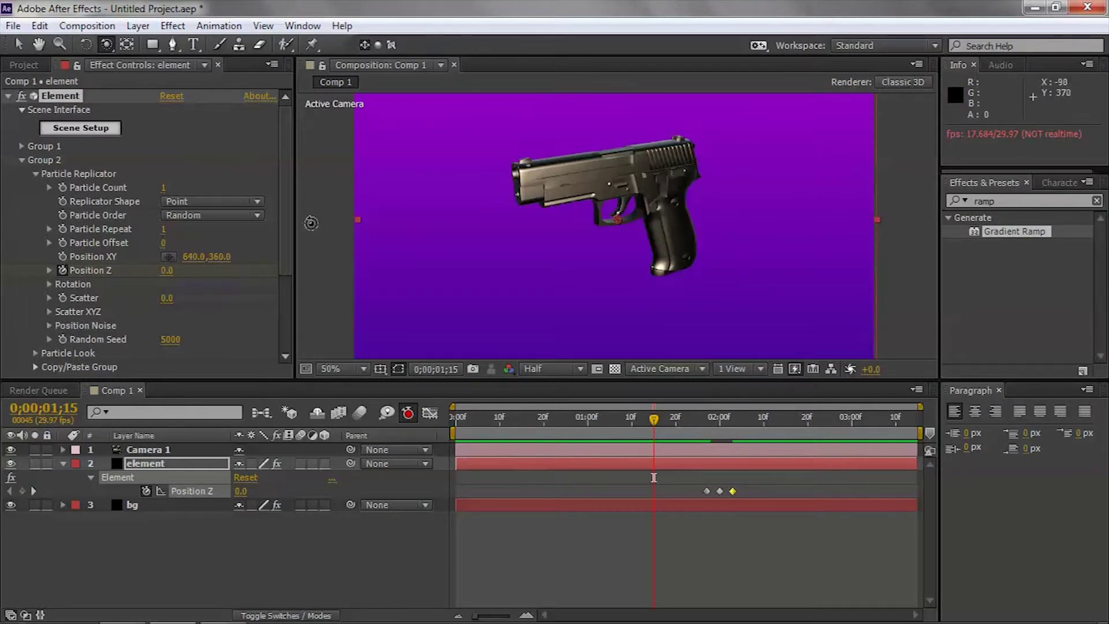
Set Group 3's Particle Look Size to 15.76
click(21, 161)
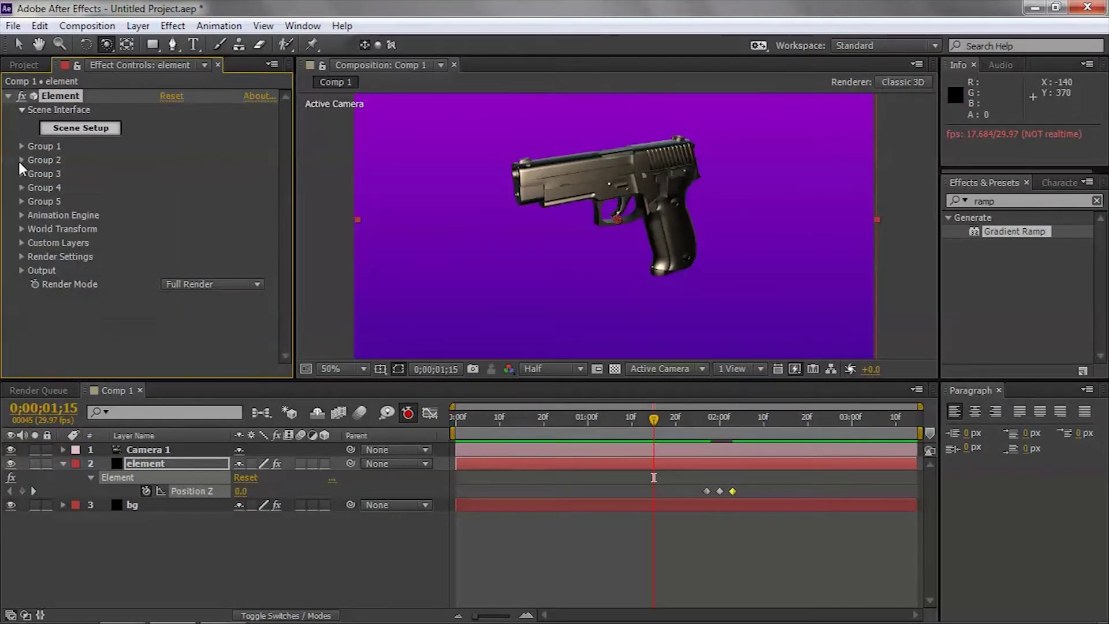
click(20, 173)
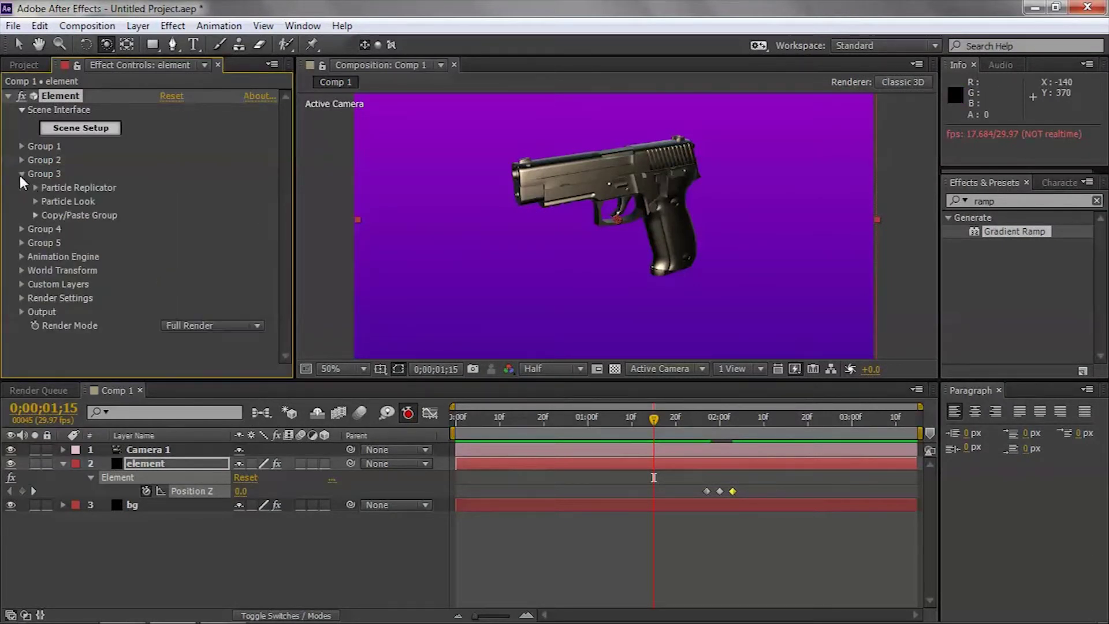
click(36, 201)
drag(172, 215, 278, 214)
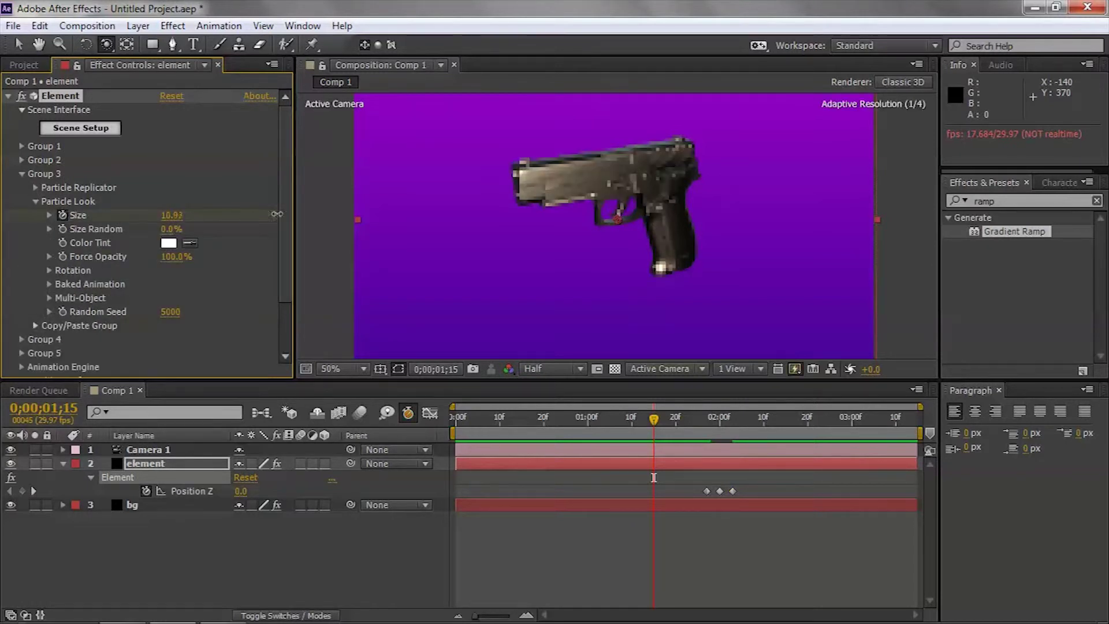
drag(523, 206, 809, 245)
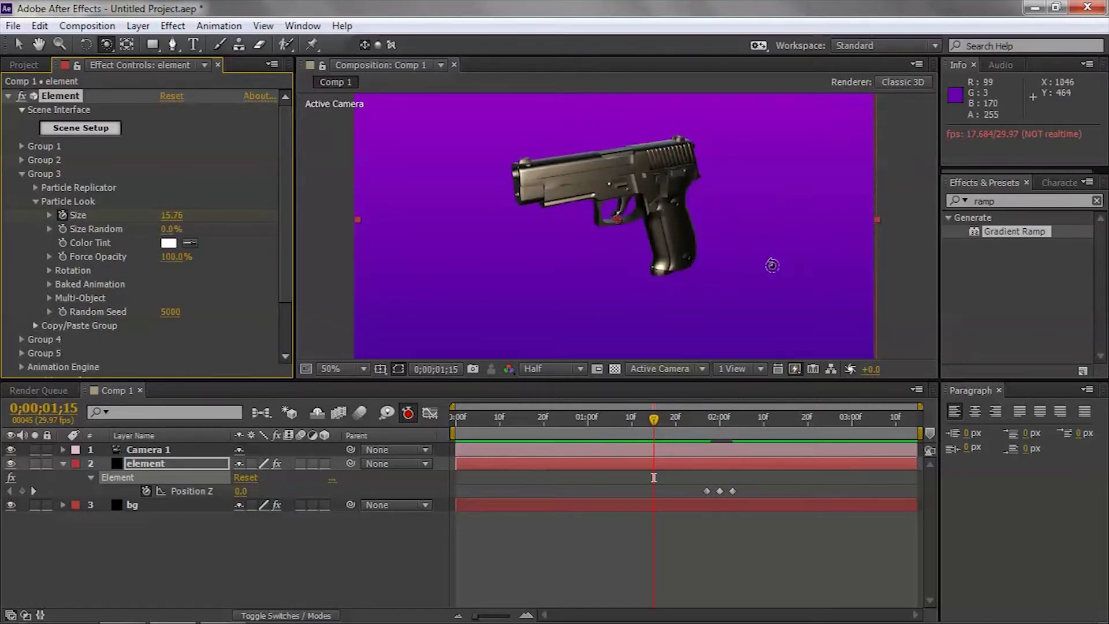
Reopen the scene setup, delete the gold 45mm_bullet, and add a fresh 45mm_bullet model to the scene
click(82, 129)
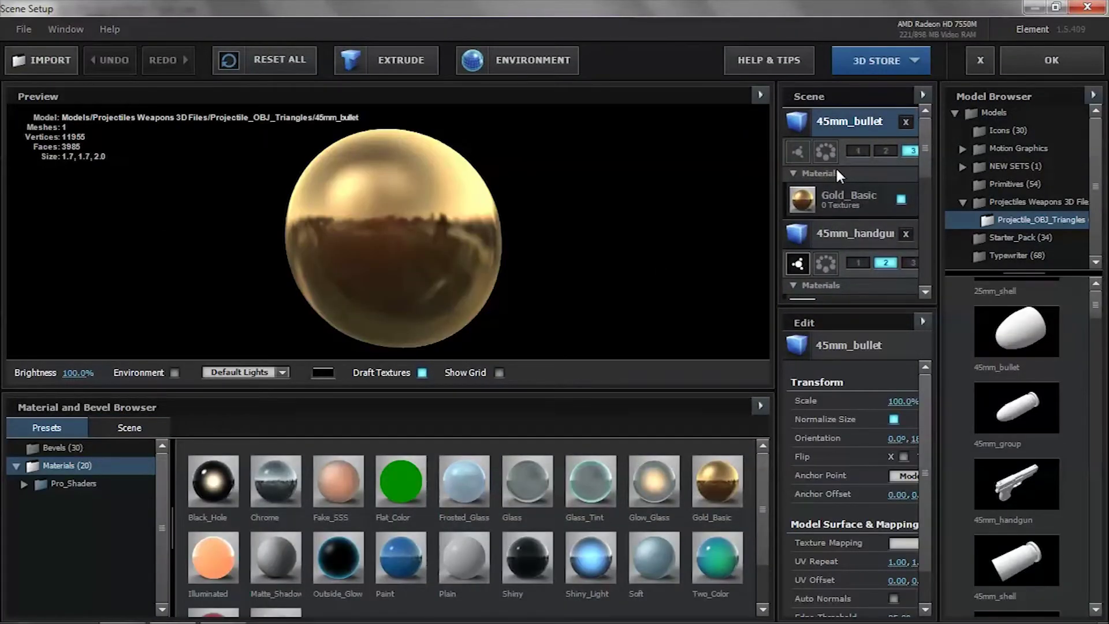
key(Delete)
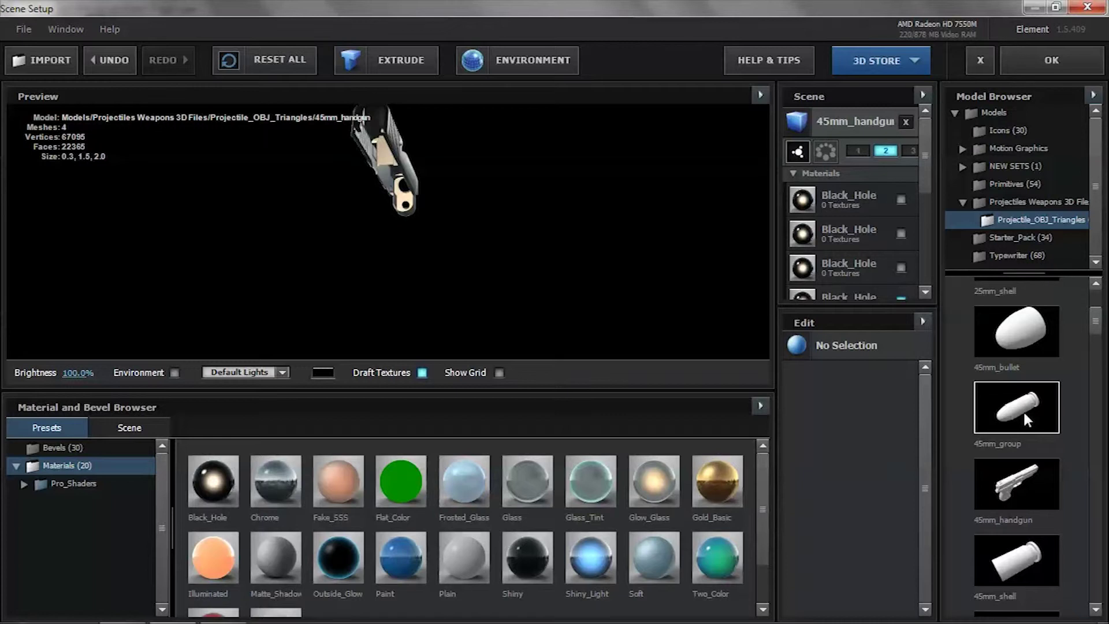
click(1028, 354)
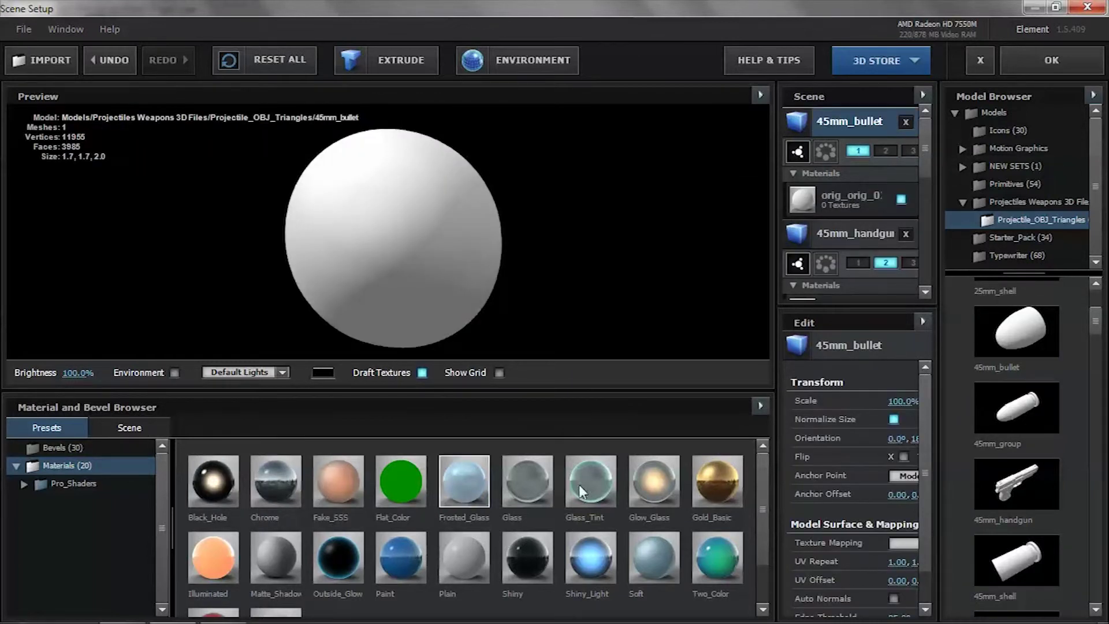
Apply the Gold_Basic material to the 45mm_bullet model, check it from the side, and accept the scene changes
click(716, 483)
drag(596, 343, 457, 314)
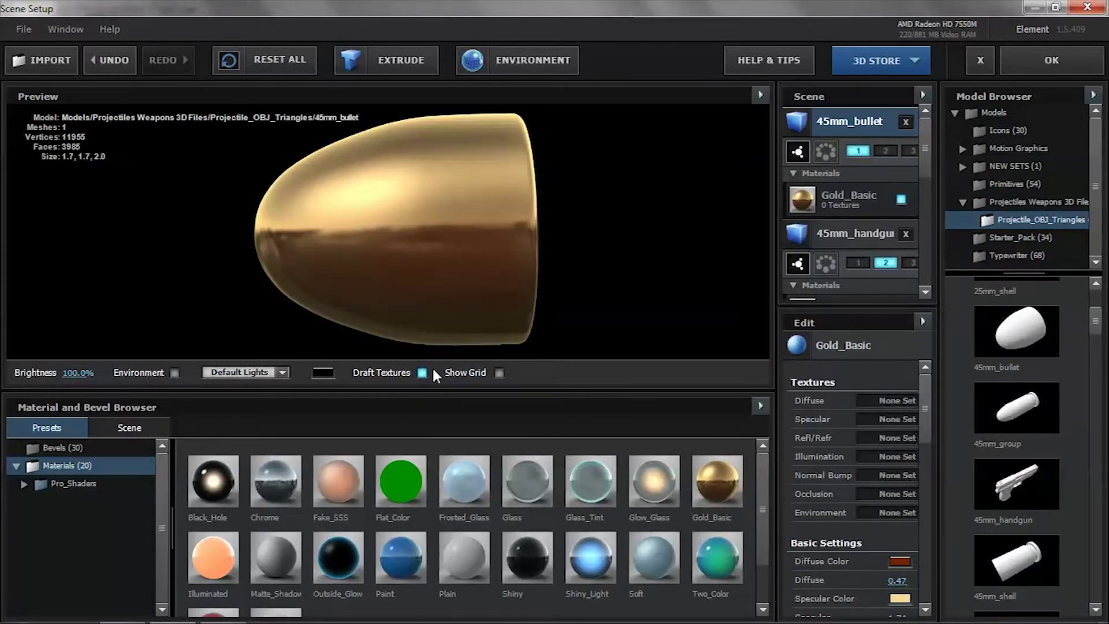
click(1020, 58)
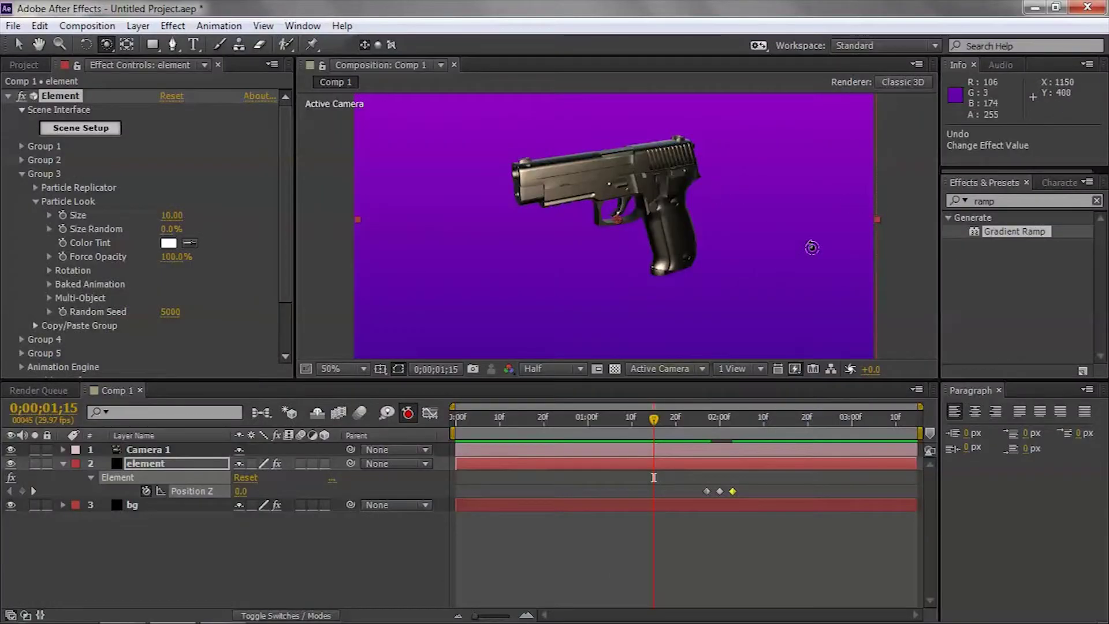
Reopen the scene setup, assign 45mm_bullet to group 3 instead of group 1, and accept the changes
click(81, 128)
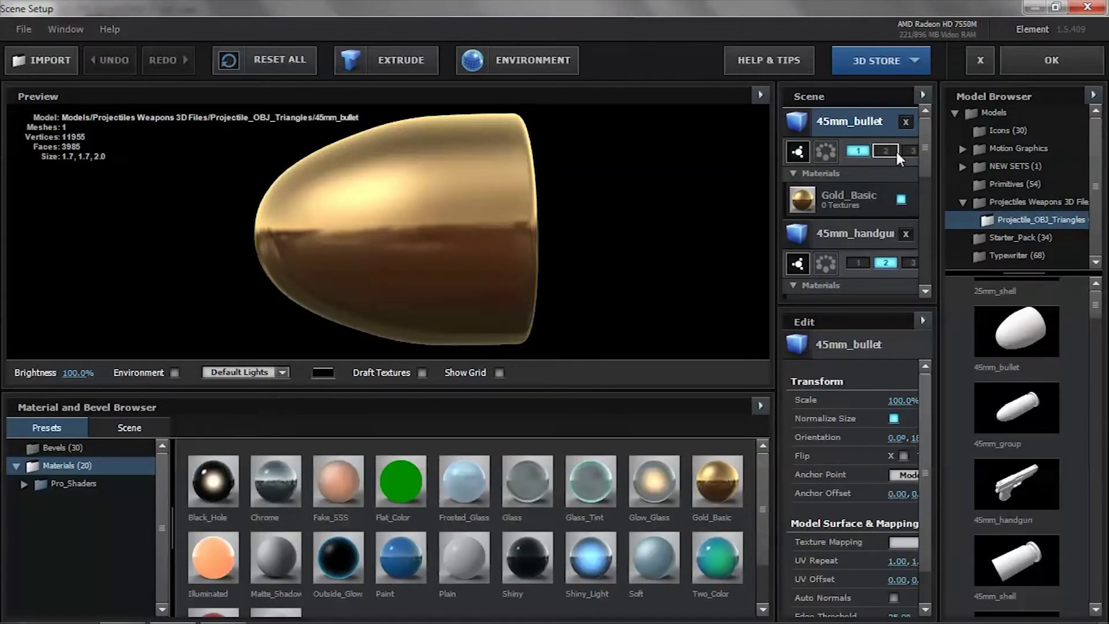
click(905, 151)
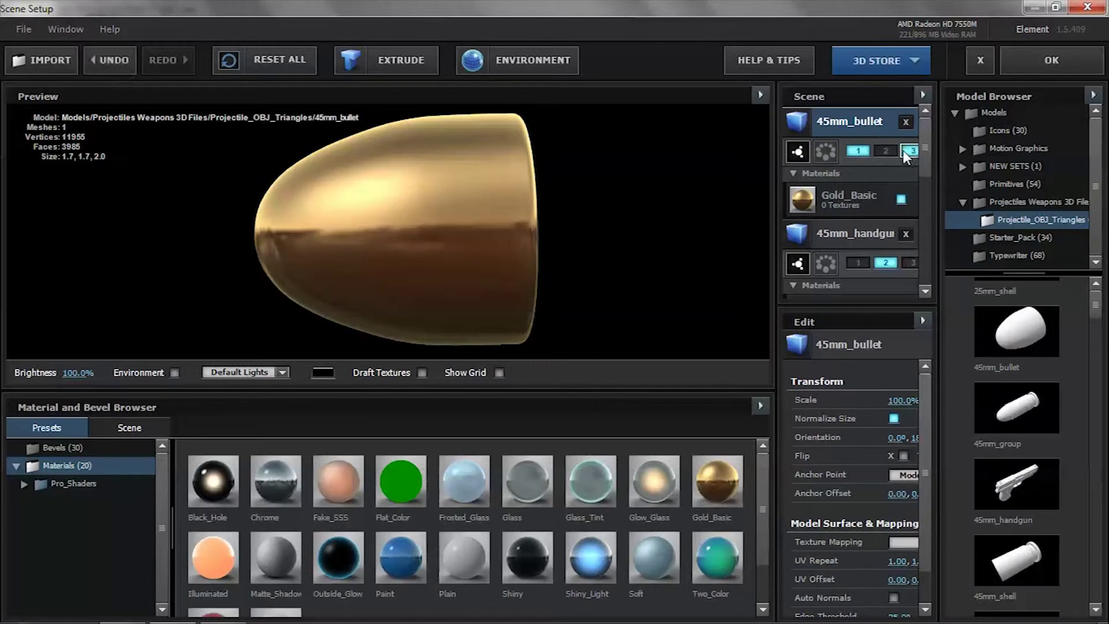
click(760, 95)
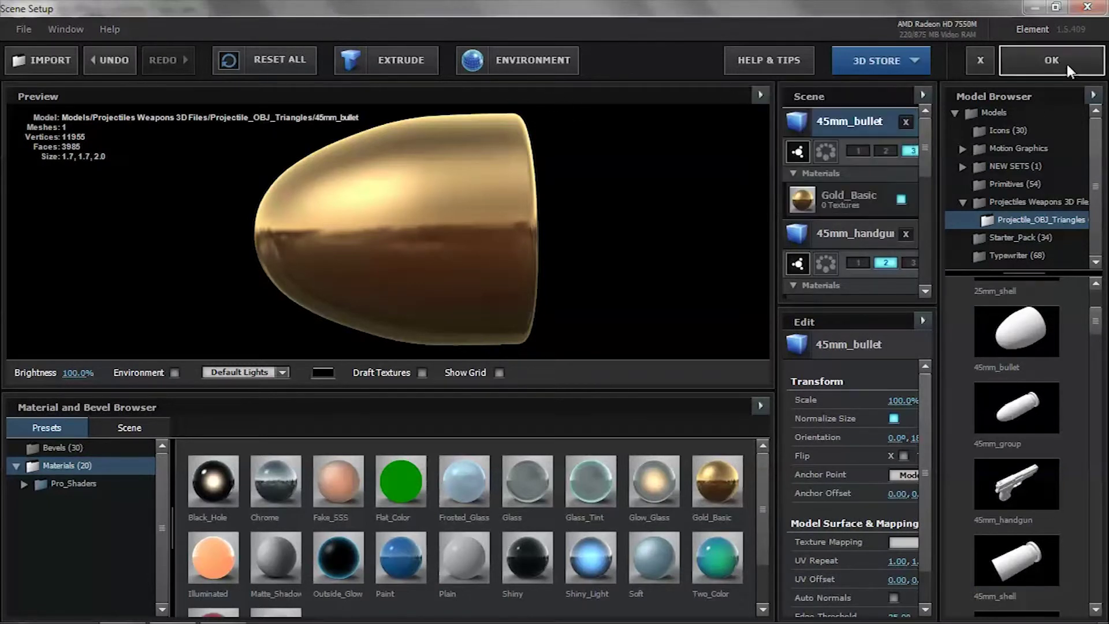
click(1067, 64)
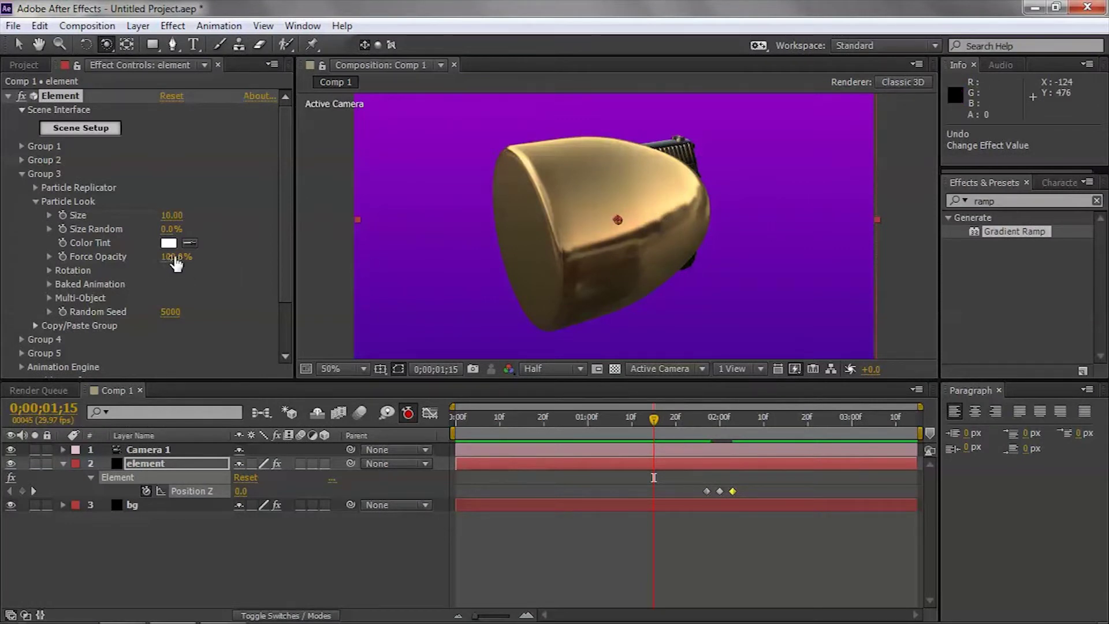
Reduce Group 3's Particle Look Size to 1.00 and compare the bullet's scale with the pistol
mouse_move(172, 215)
mouse_down()
mouse_move(162, 218)
mouse_move(175, 225)
mouse_up()
click(173, 218)
text(2)
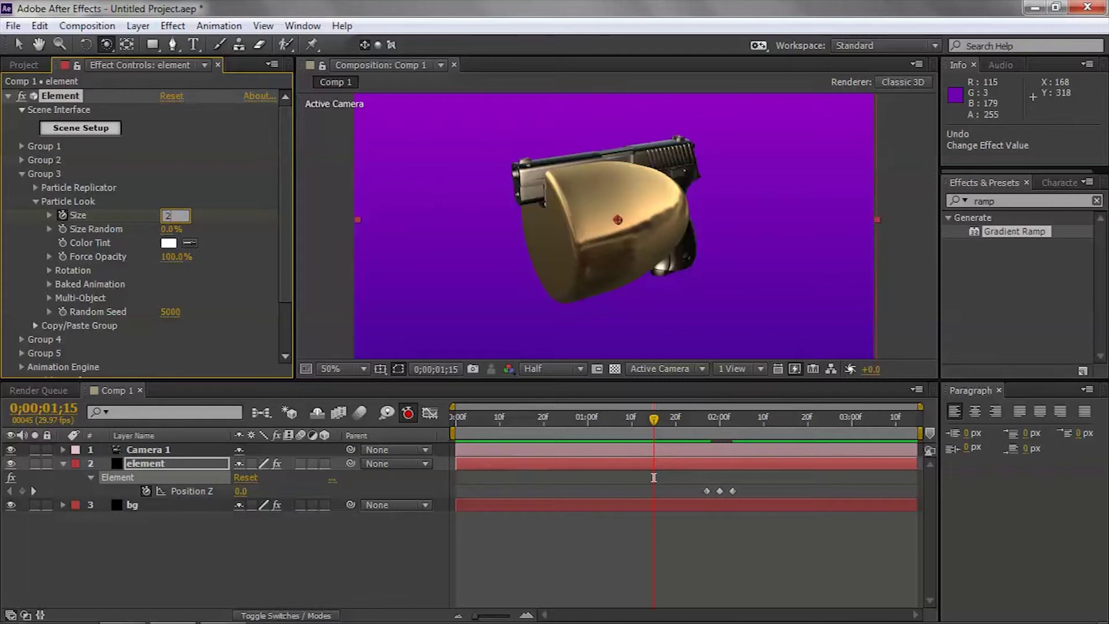
key(Return)
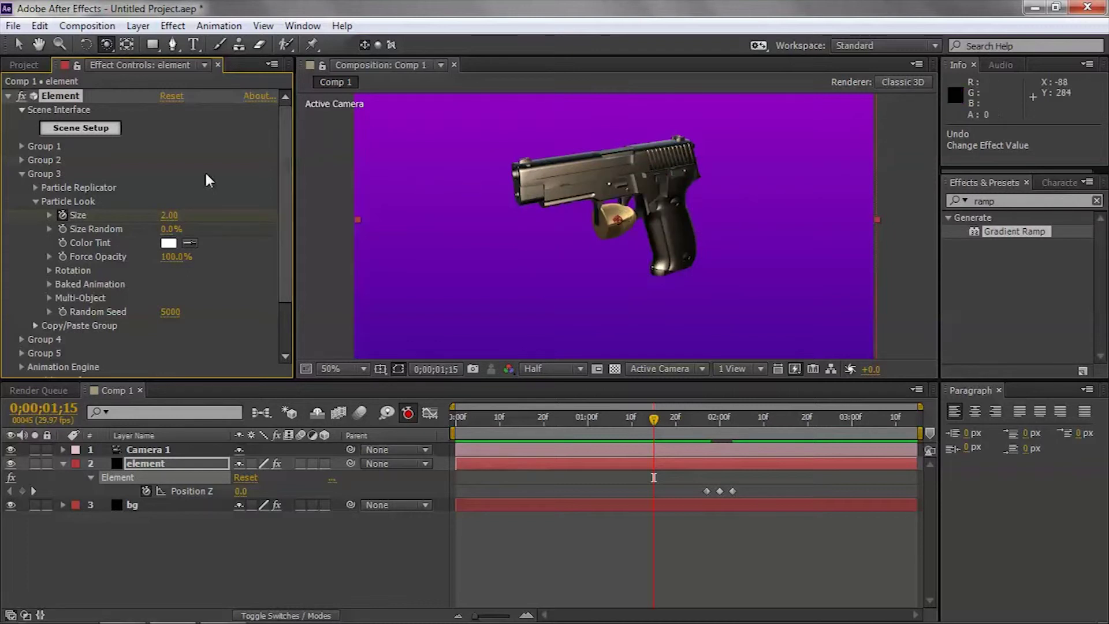
click(169, 216)
text(1)
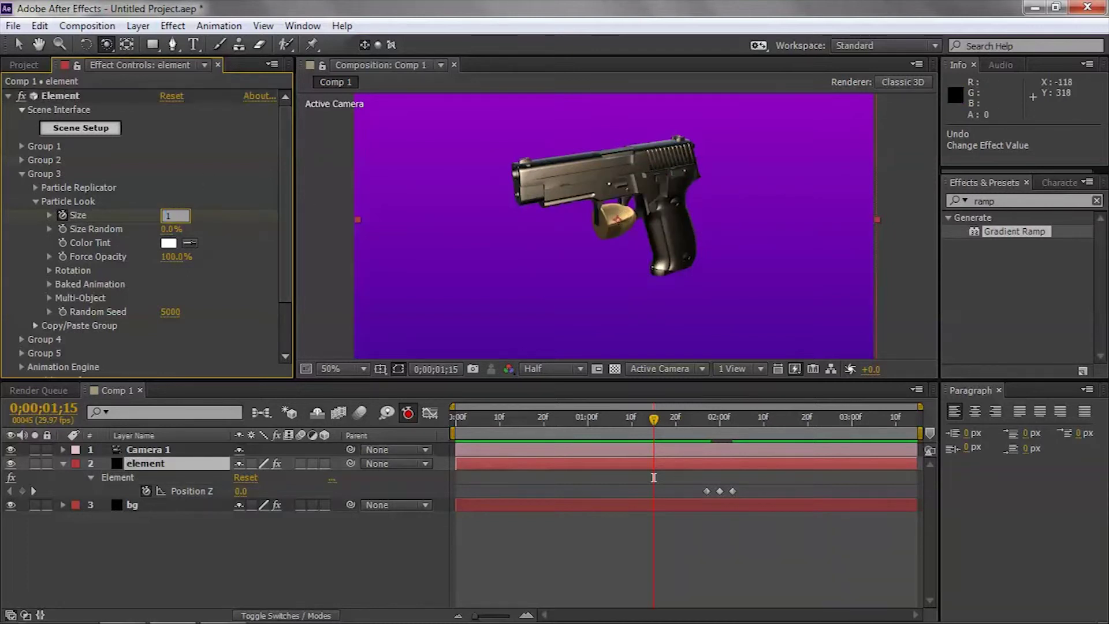
key(Return)
scroll(646, 206, up, 6)
scroll(646, 207, down, 6)
scroll(645, 206, up, 2)
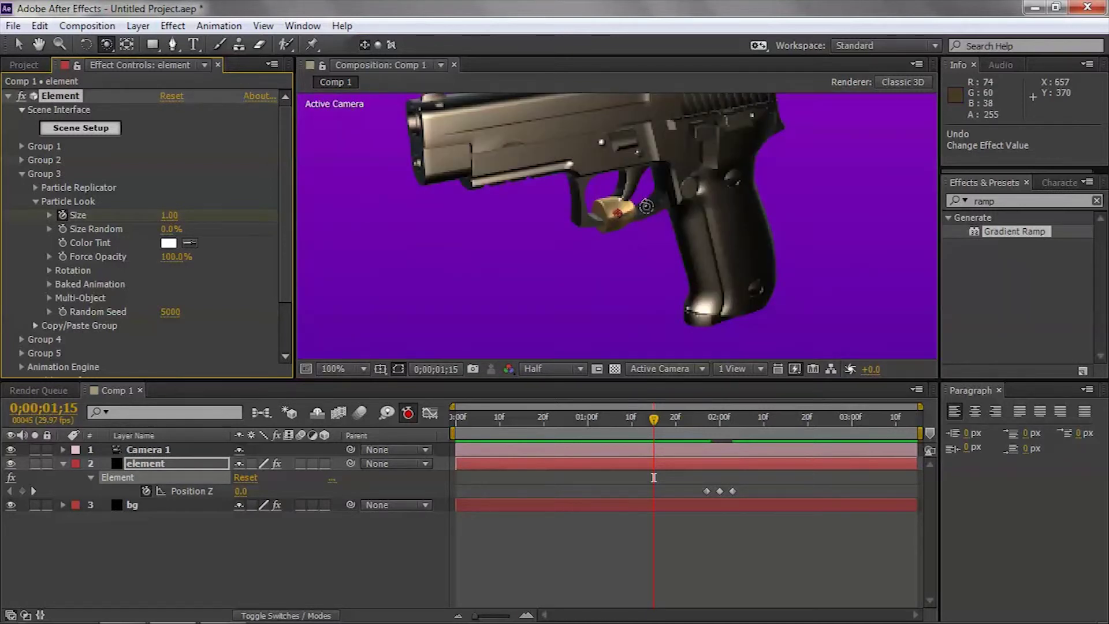
Set the Y rotation in Group 3's Particle Replicator to 180° so the bullet points toward the muzzle
click(36, 201)
click(35, 187)
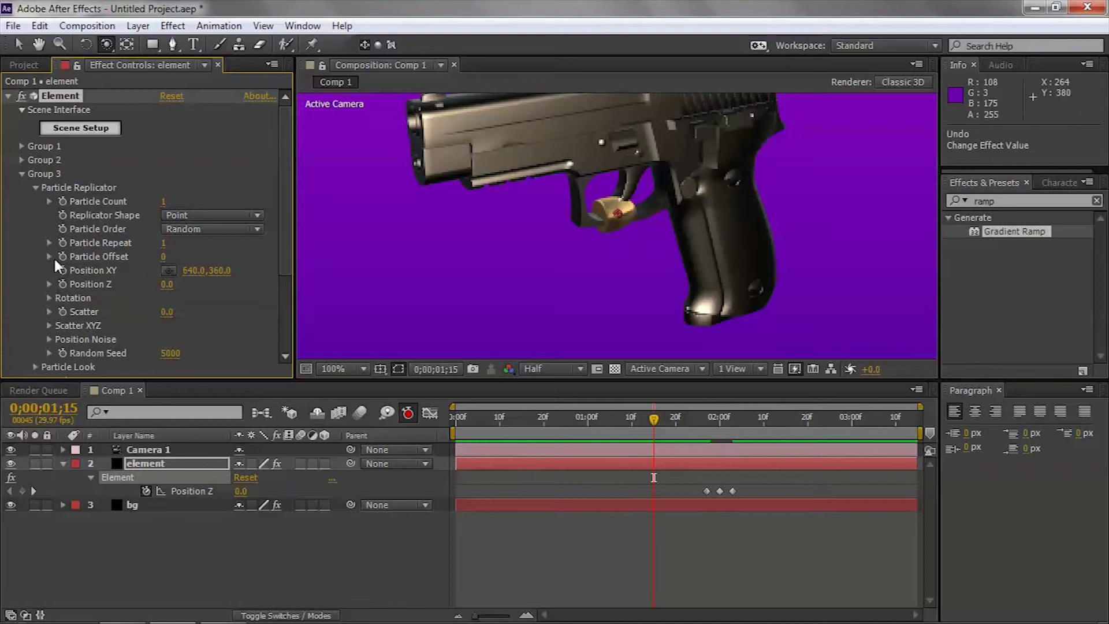
click(49, 298)
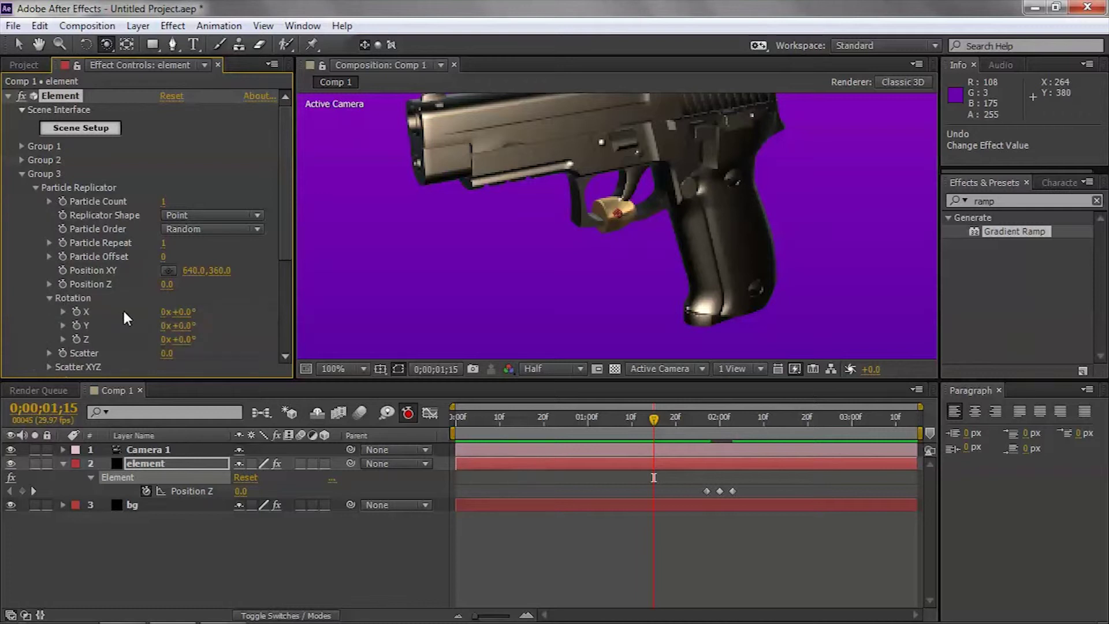
click(181, 327)
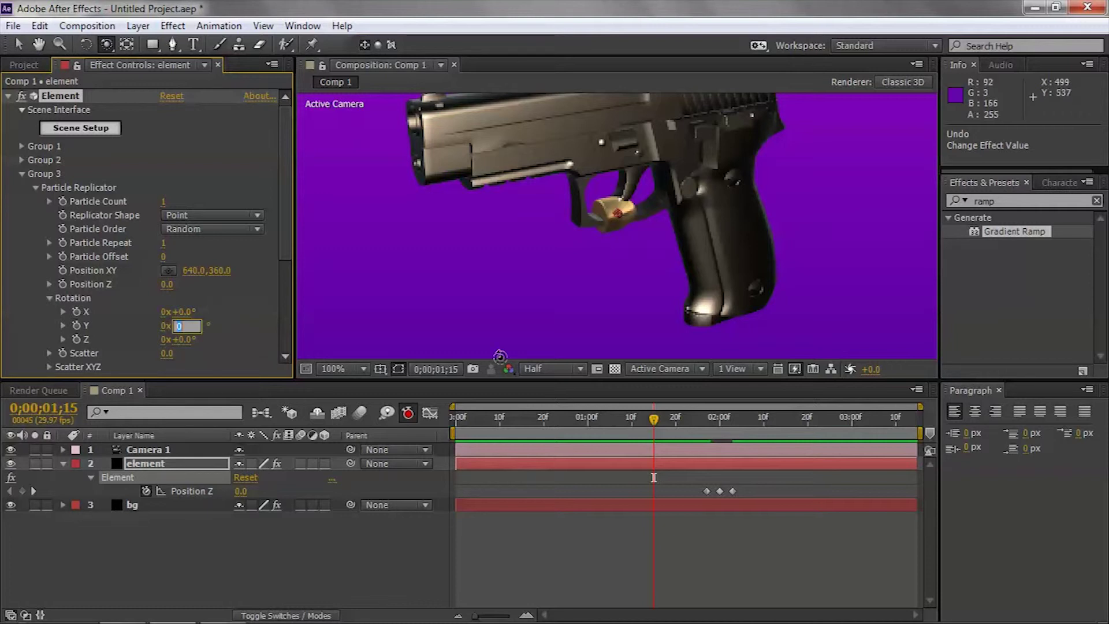
text(18)
key(Return)
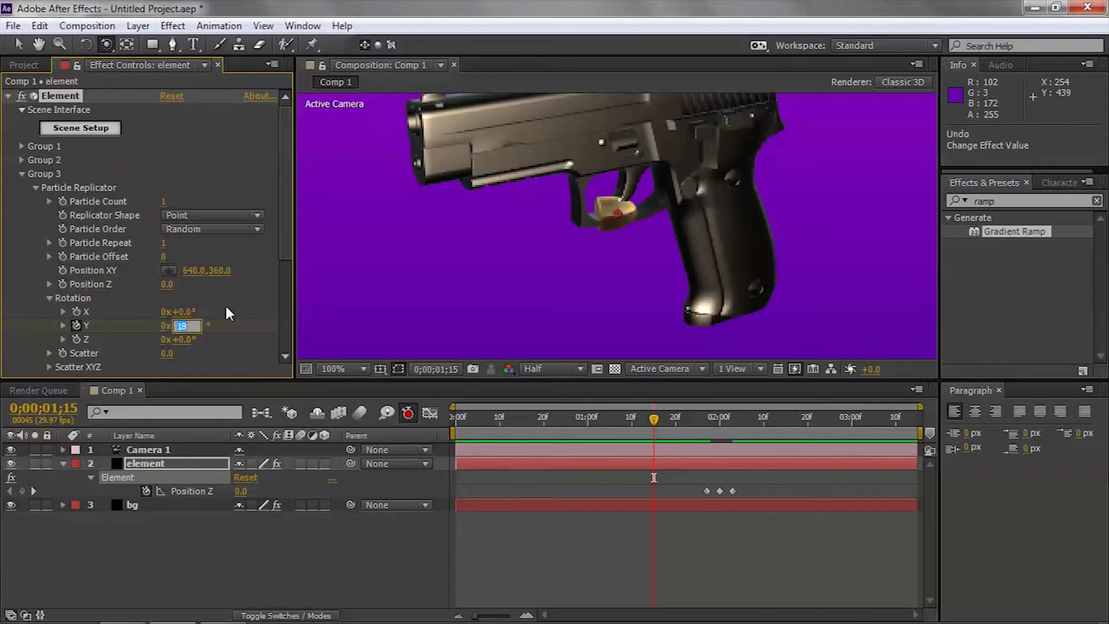
text(180)
key(Return)
scroll(632, 237, down, 2)
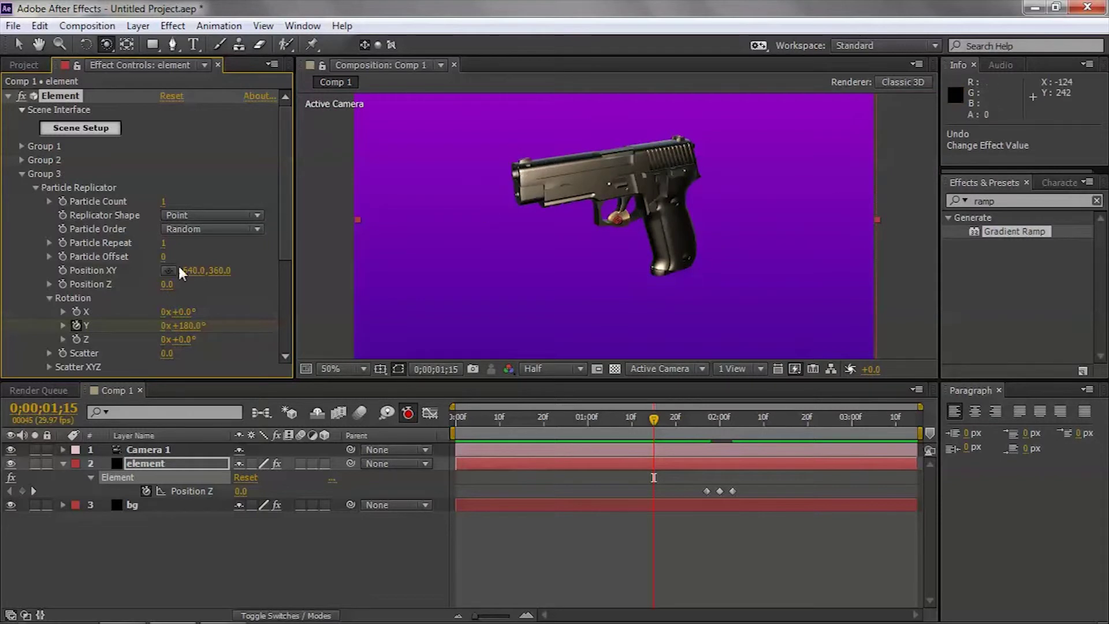
At the start of the timeline, raise the bullet into the slide by setting Group 3's Position XY to 640.0, 209.0
drag(654, 417, 421, 400)
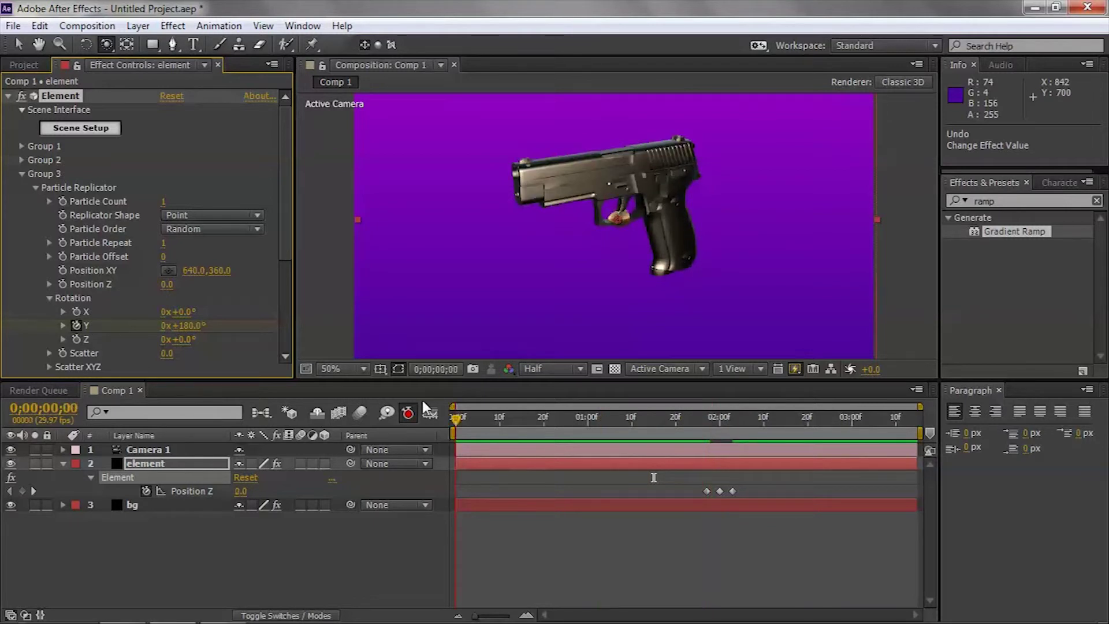
drag(211, 270, 97, 256)
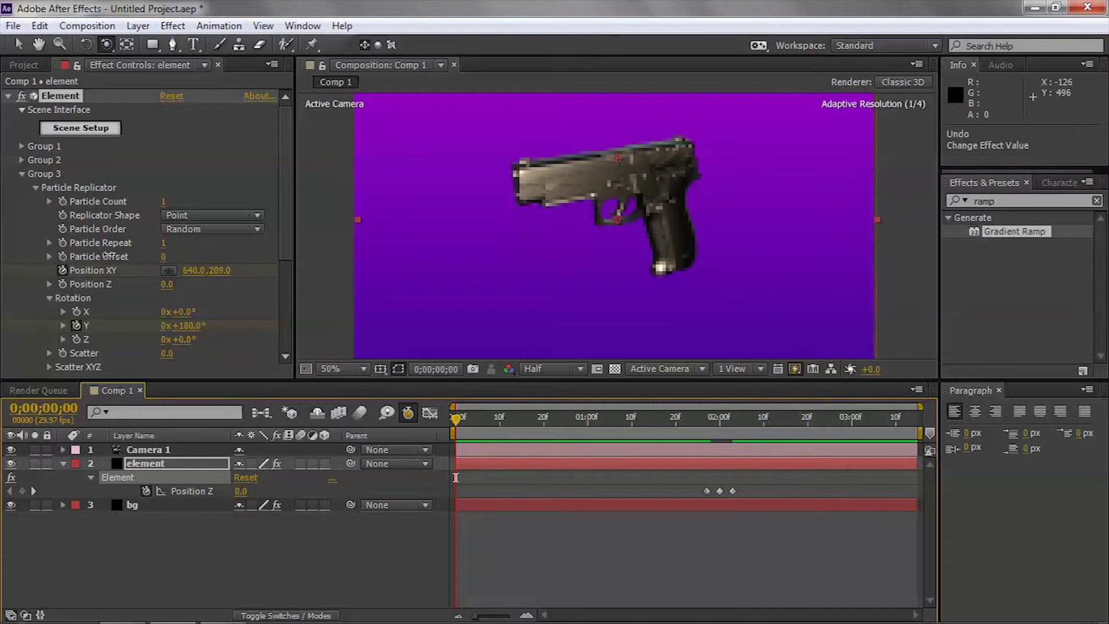
Examine the pistol from both sides to check that the bullet is hidden inside the slide
drag(668, 230, 839, 234)
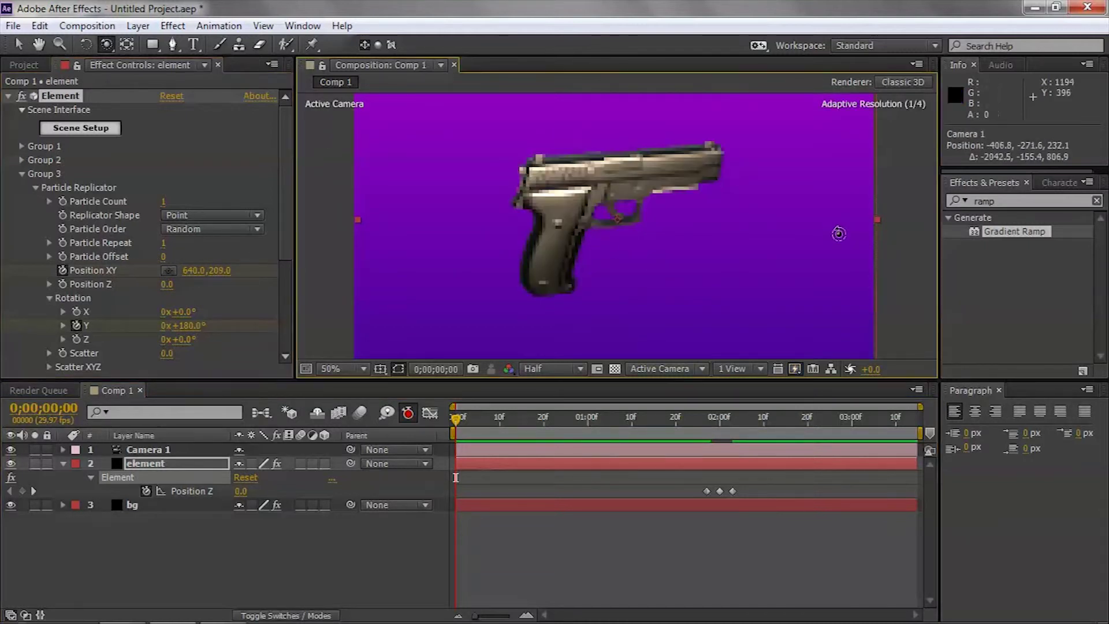
scroll(621, 145, up, 2)
scroll(622, 145, down, 4)
scroll(621, 144, up, 5)
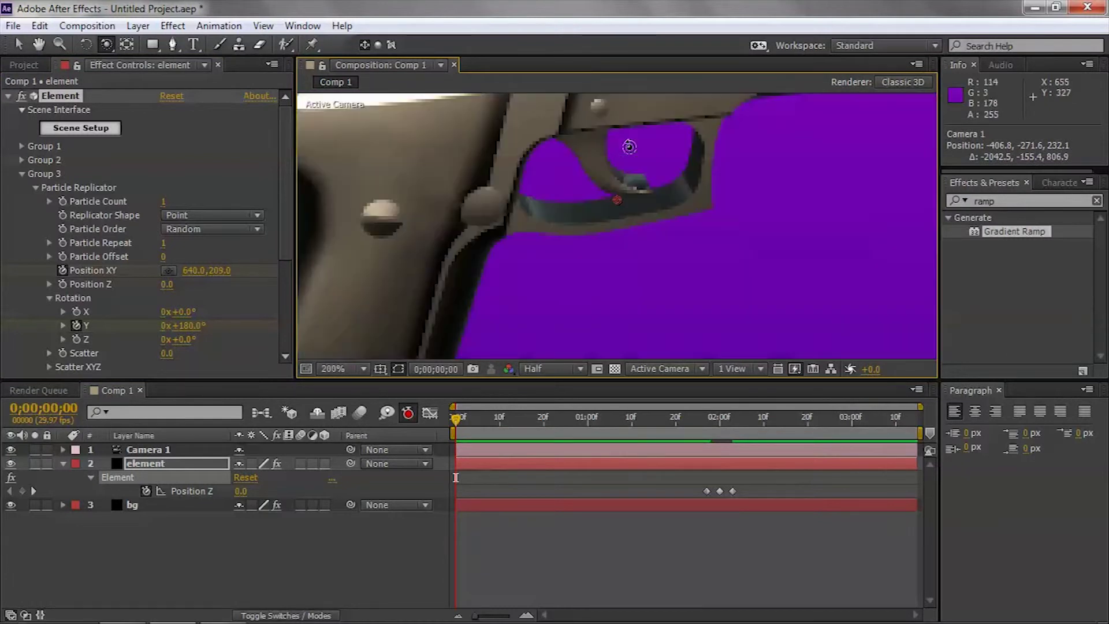
scroll(629, 147, down, 2)
drag(640, 128, 634, 187)
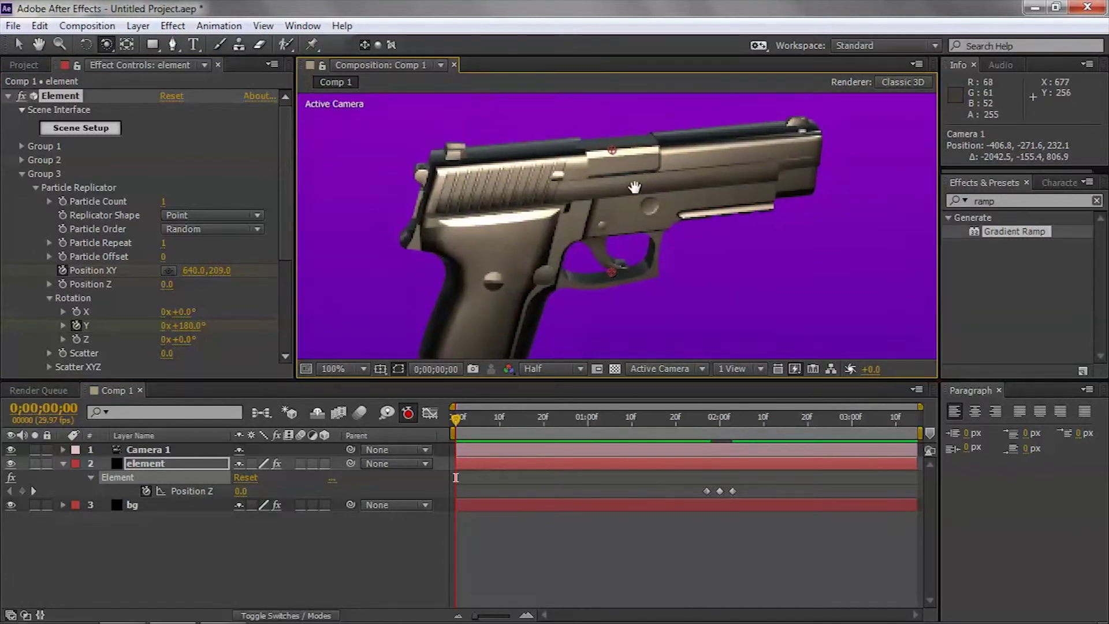
drag(839, 159, 617, 211)
scroll(617, 211, down, 4)
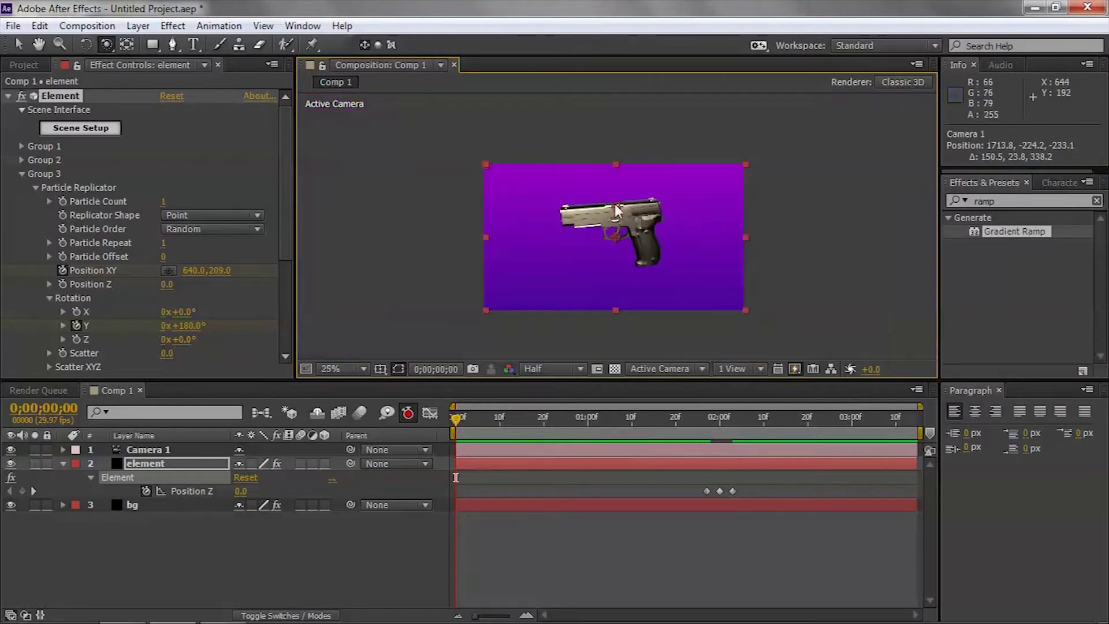
scroll(624, 242, up, 2)
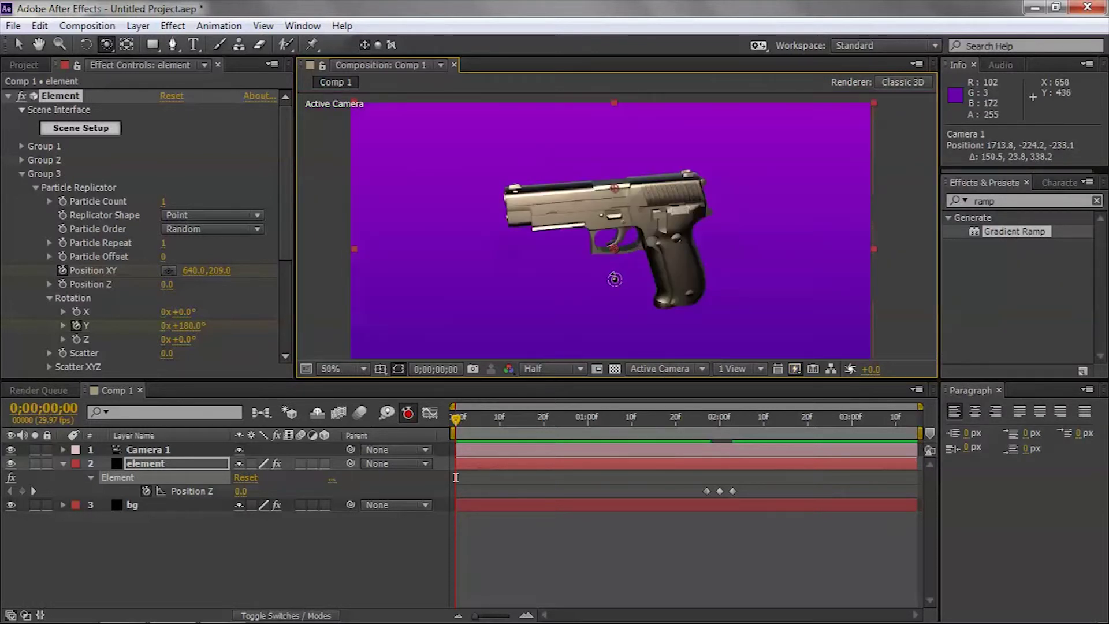
Step through the slide recoil around its Position Z keyframes, stopping at 0;00;01;29
click(472, 450)
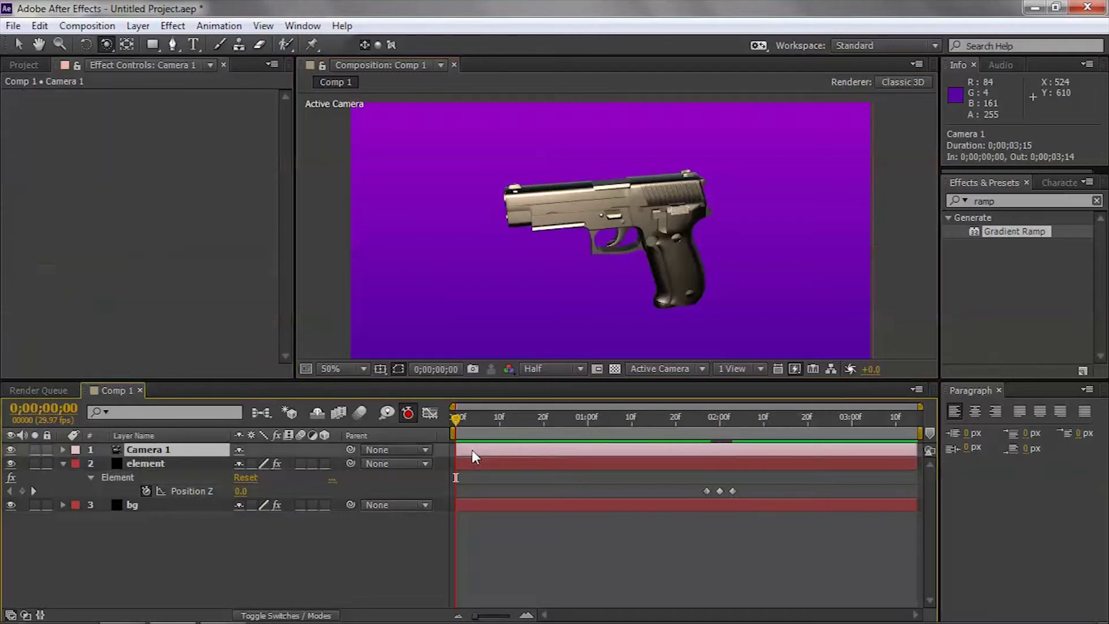
key(p)
key(p)
drag(482, 425, 703, 435)
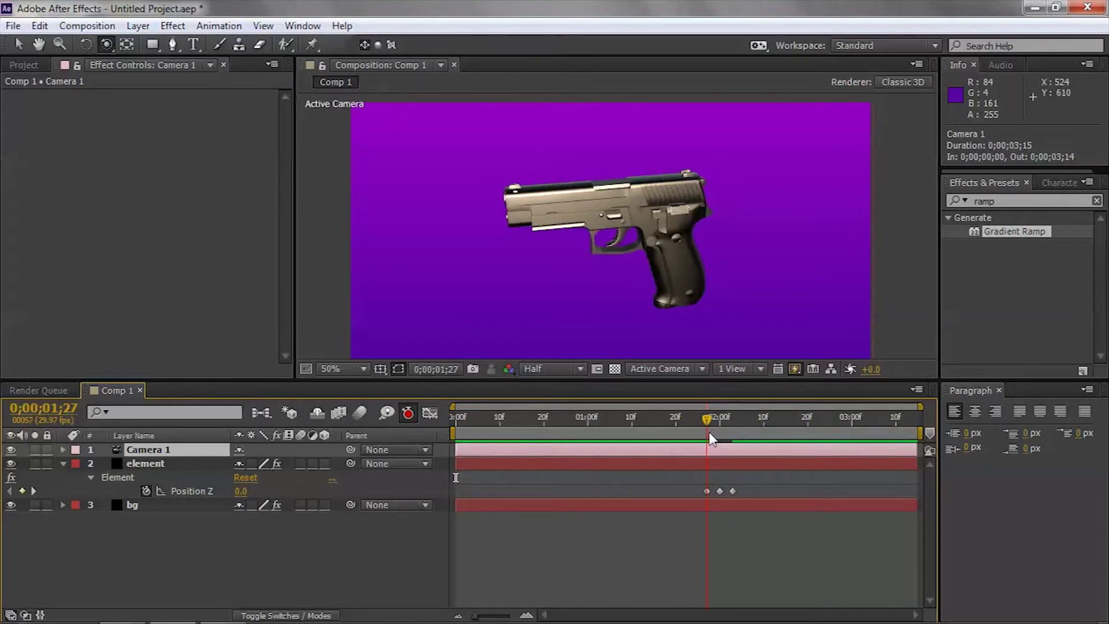
drag(712, 440, 712, 420)
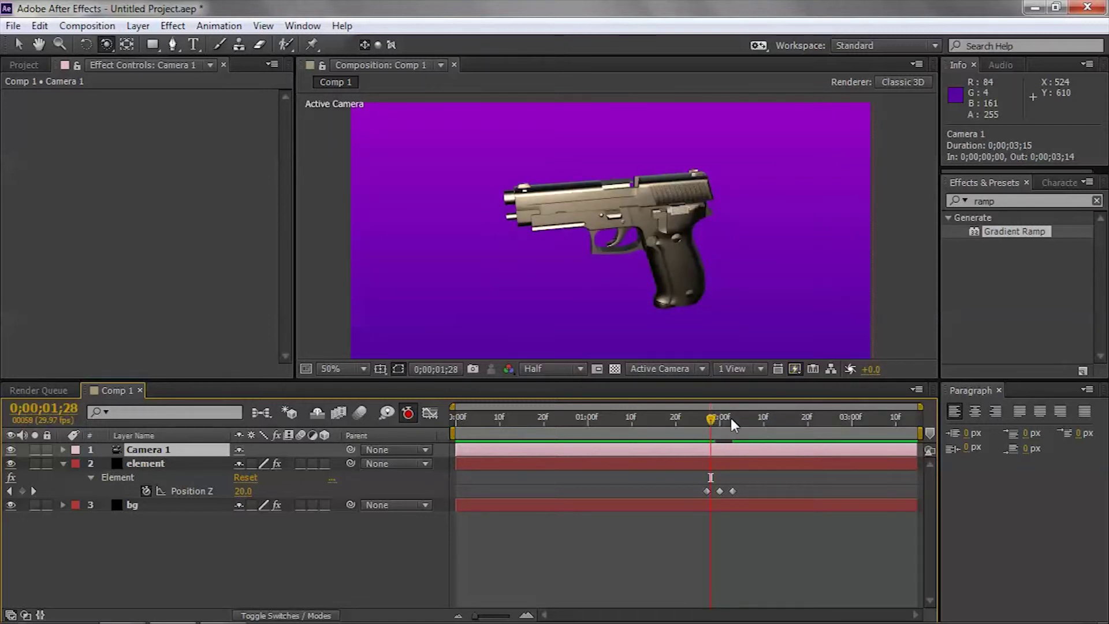
key(Page_Down)
key(Page_Up)
key(Page_Down)
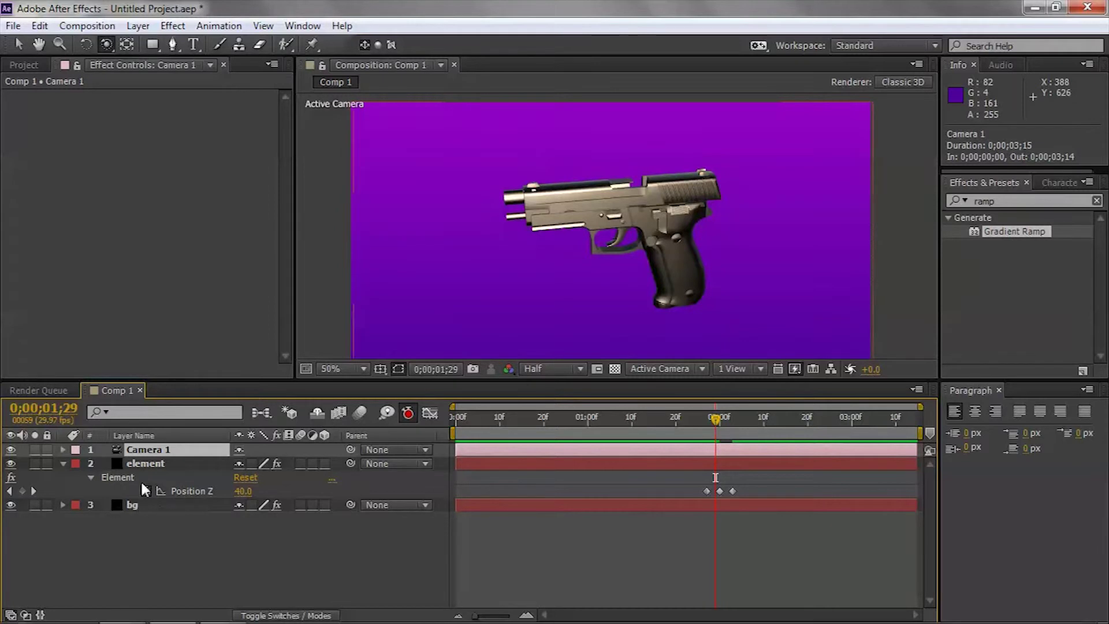
On the element layer, set Group 3's Position Z to -300.0 and check the bullet in front of the barrel
click(151, 464)
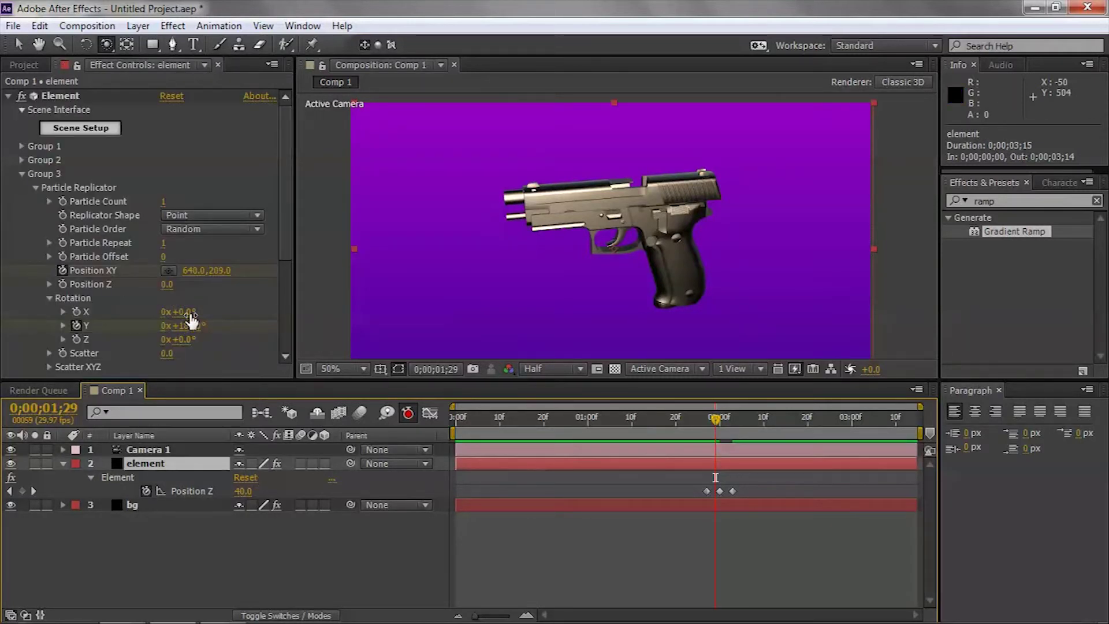
drag(166, 284, 146, 288)
drag(479, 259, 514, 235)
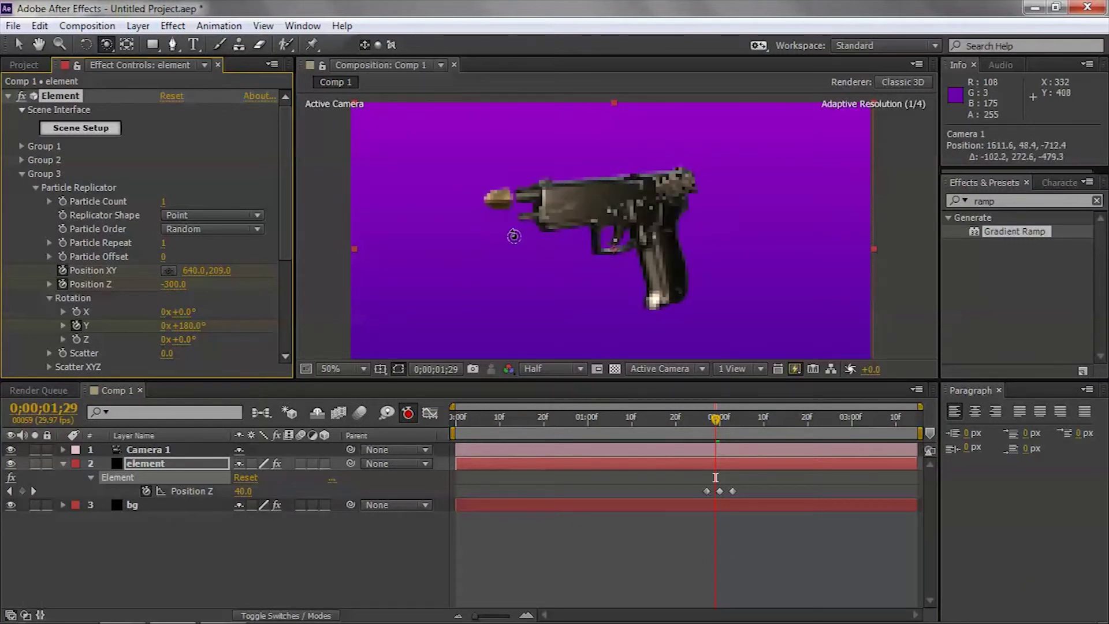
key(slash)
key(h)
key(c)
Return to the start of the timeline, set Group 3's Particle Look Size to 0.78, and compare the bullet with the barrel opening
drag(726, 428, 454, 419)
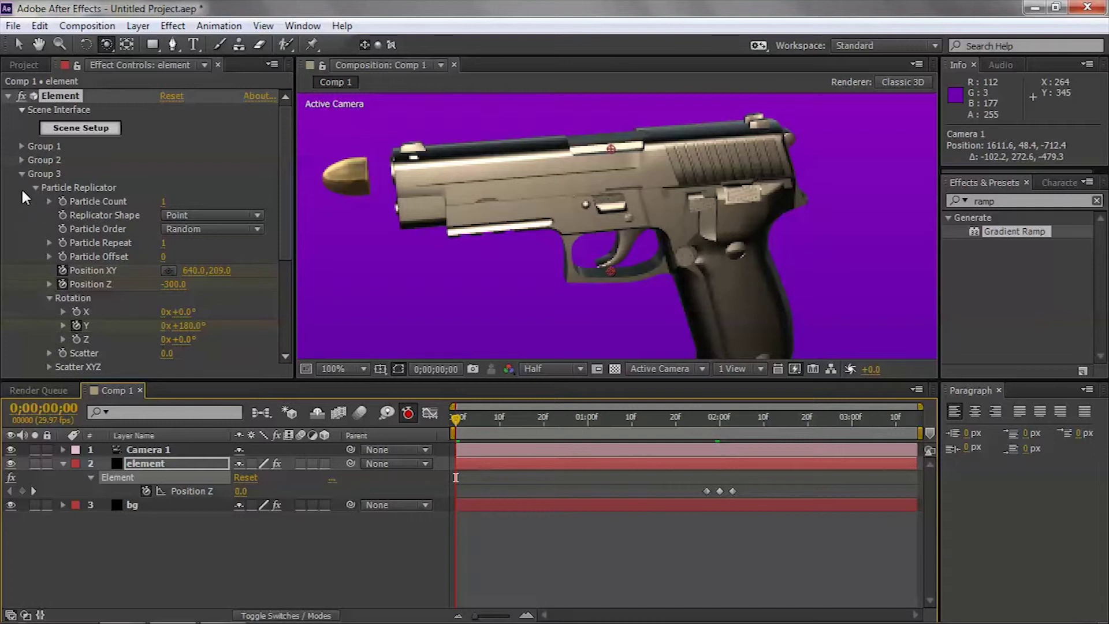
click(36, 187)
click(36, 201)
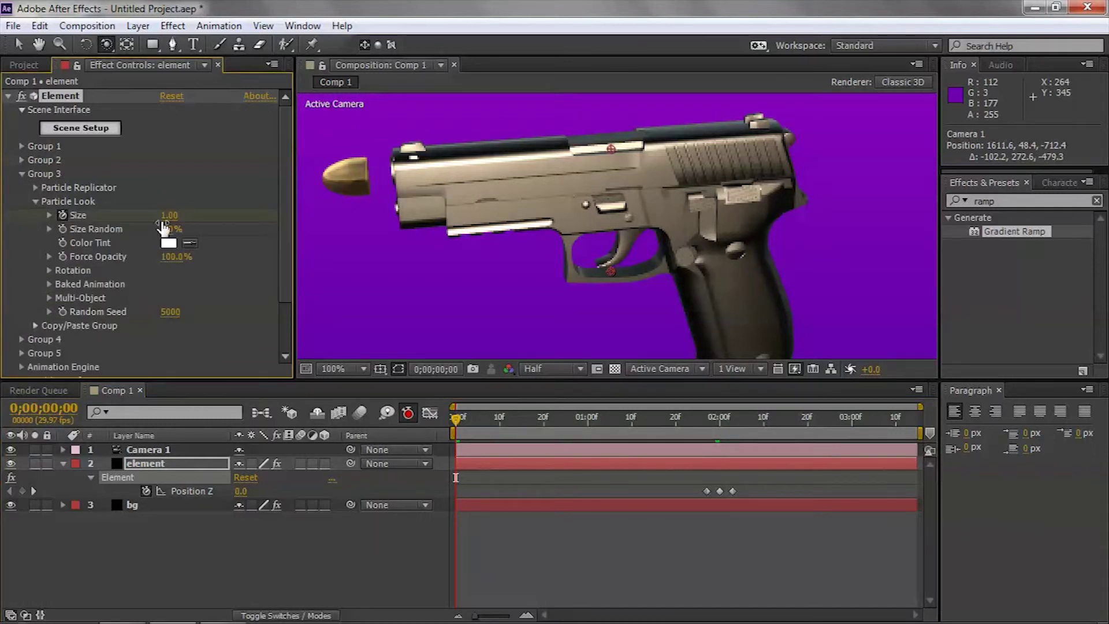
mouse_move(170, 222)
mouse_down()
mouse_move(139, 224)
mouse_move(158, 225)
mouse_up()
drag(577, 145, 555, 219)
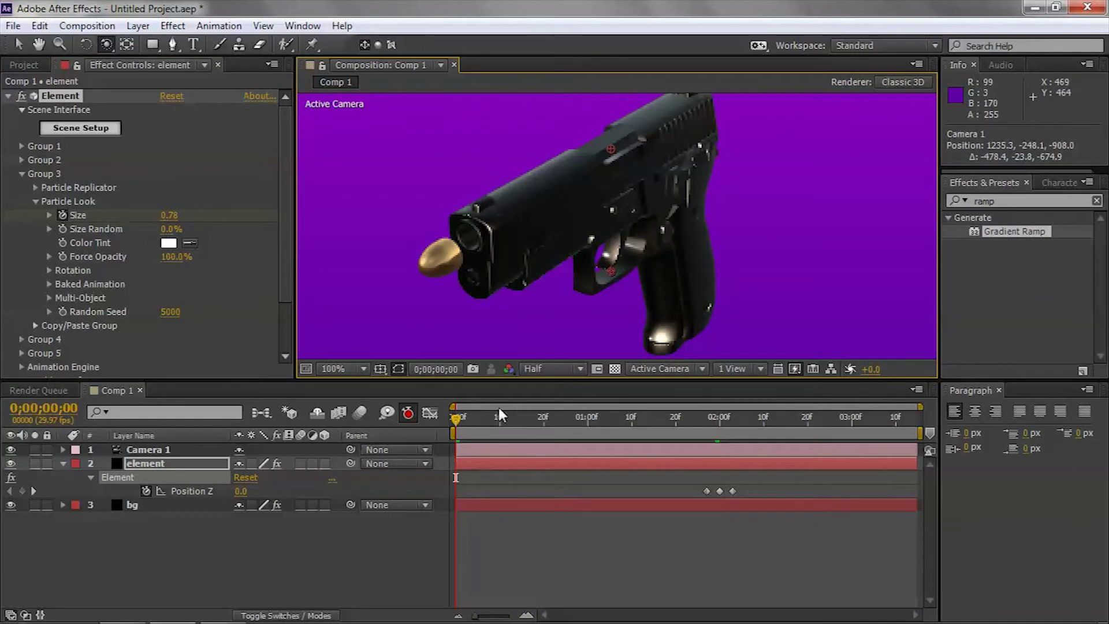
drag(455, 419, 663, 423)
drag(535, 420, 430, 415)
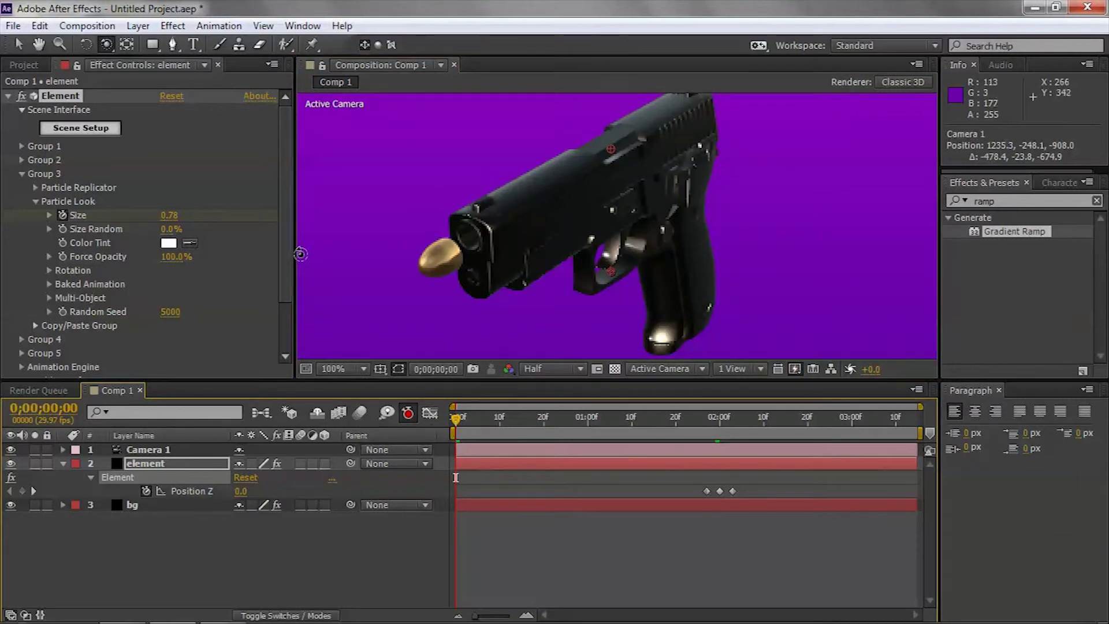
Set Group 3's Position Z to 0.0 at the start of the timeline, and move the current time to 0;00;01;26
click(36, 201)
click(35, 187)
scroll(36, 196, down, 1)
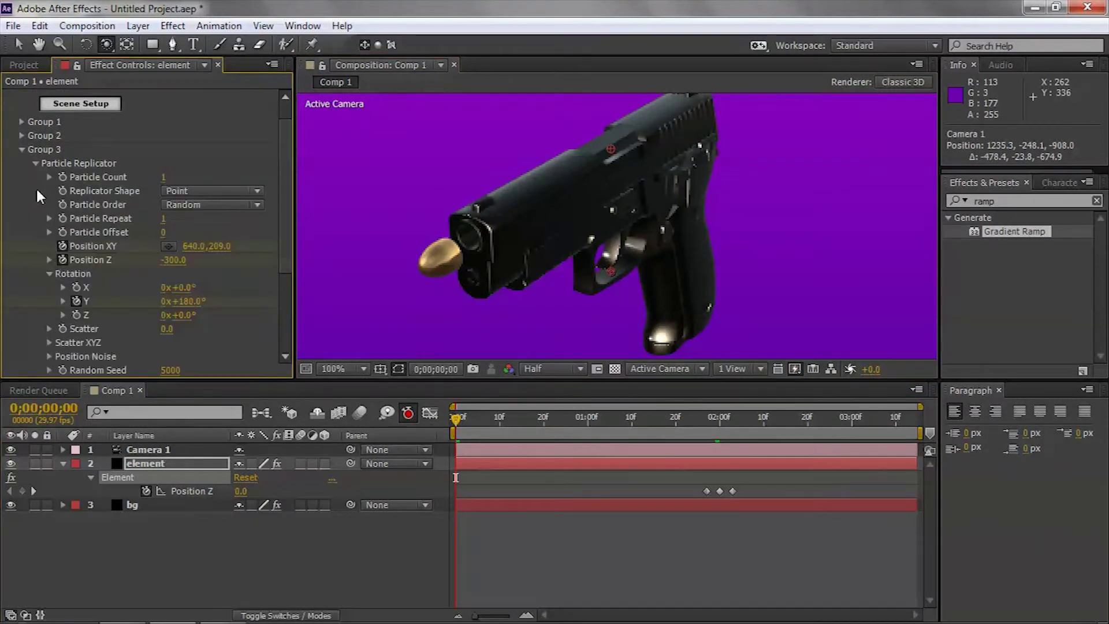
click(176, 260)
key(Return)
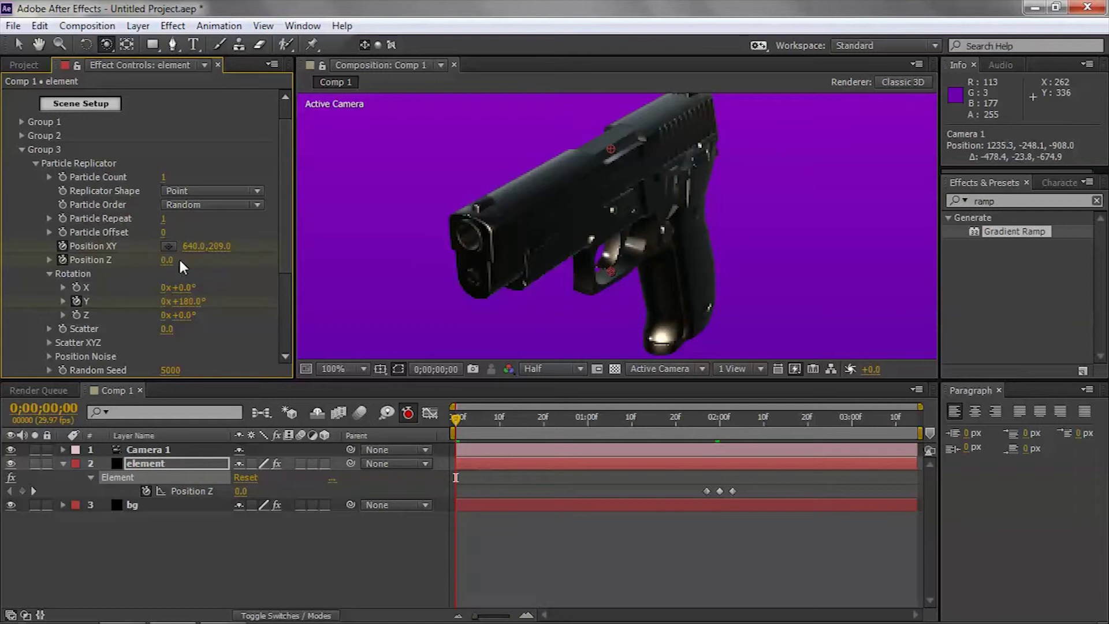
drag(460, 424, 699, 438)
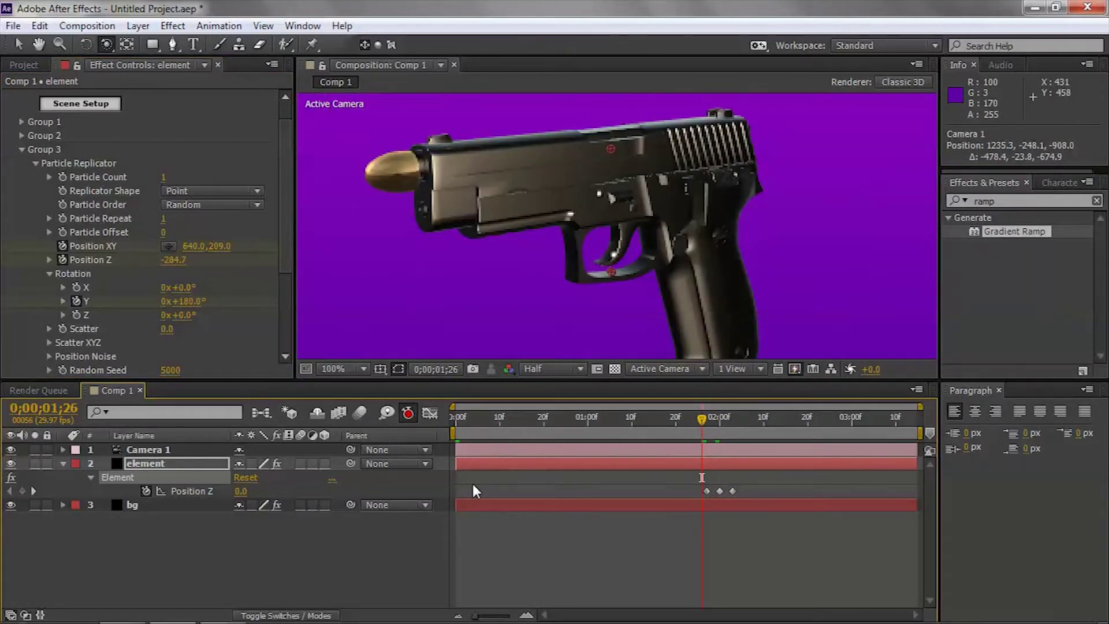
Reveal all keyframed properties of the element layer and move the current time to 0;00;01;29
click(491, 505)
click(463, 455)
click(466, 462)
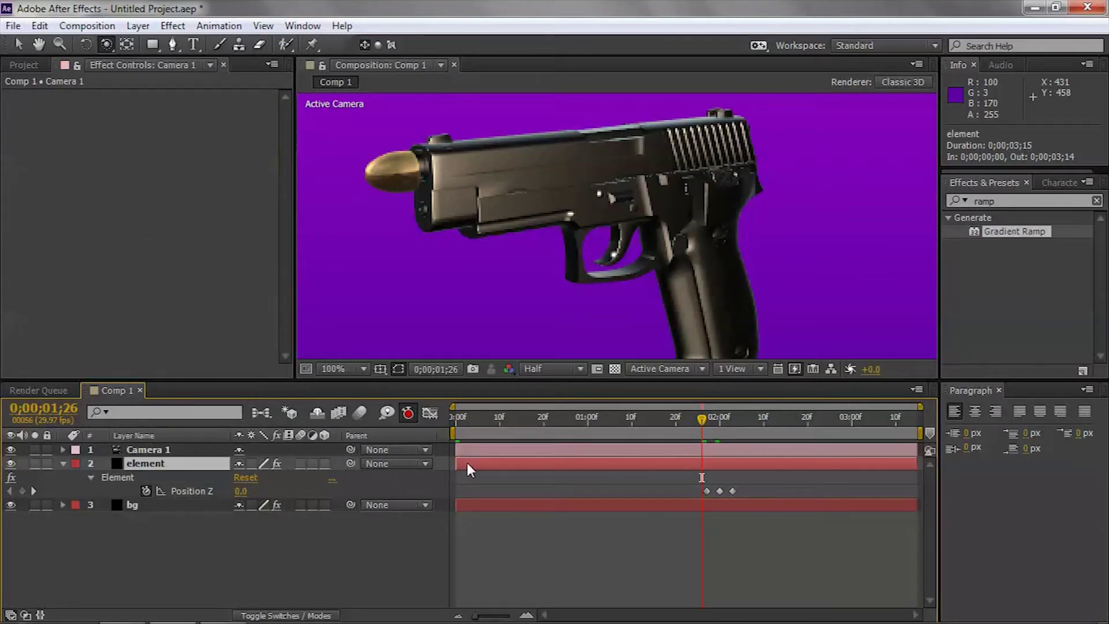
key(u)
key(u)
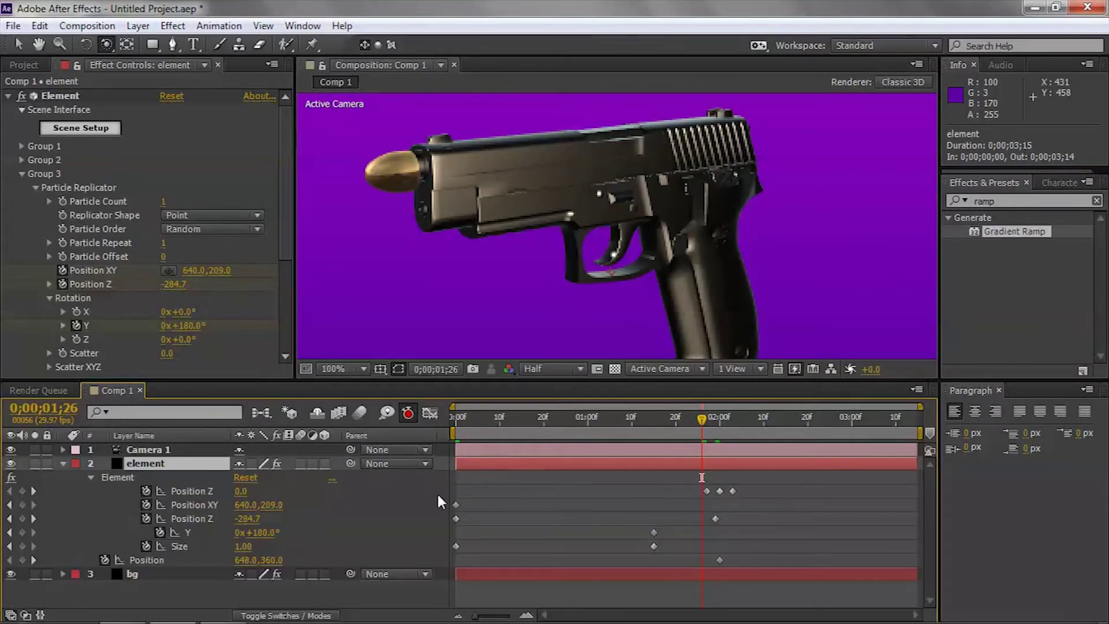
mouse_move(708, 420)
mouse_down()
mouse_move(553, 424)
mouse_move(714, 431)
mouse_up()
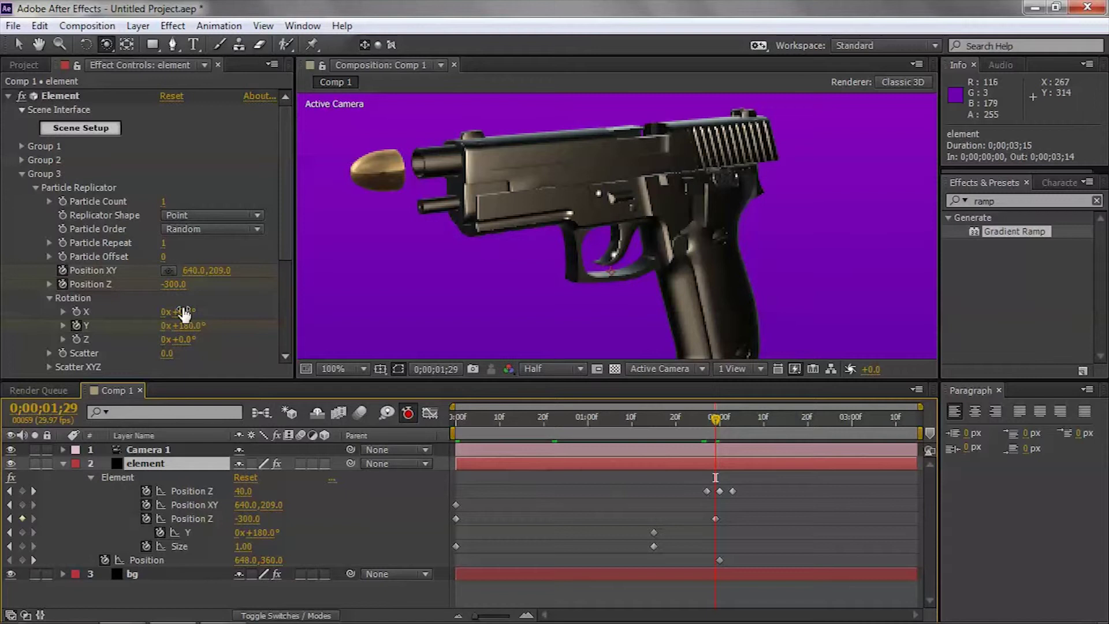
At 0;00;01;29, set Group 3's Position Z to -260.0 and its Particle Look Size to 0.56
scroll(284, 238, down, 2)
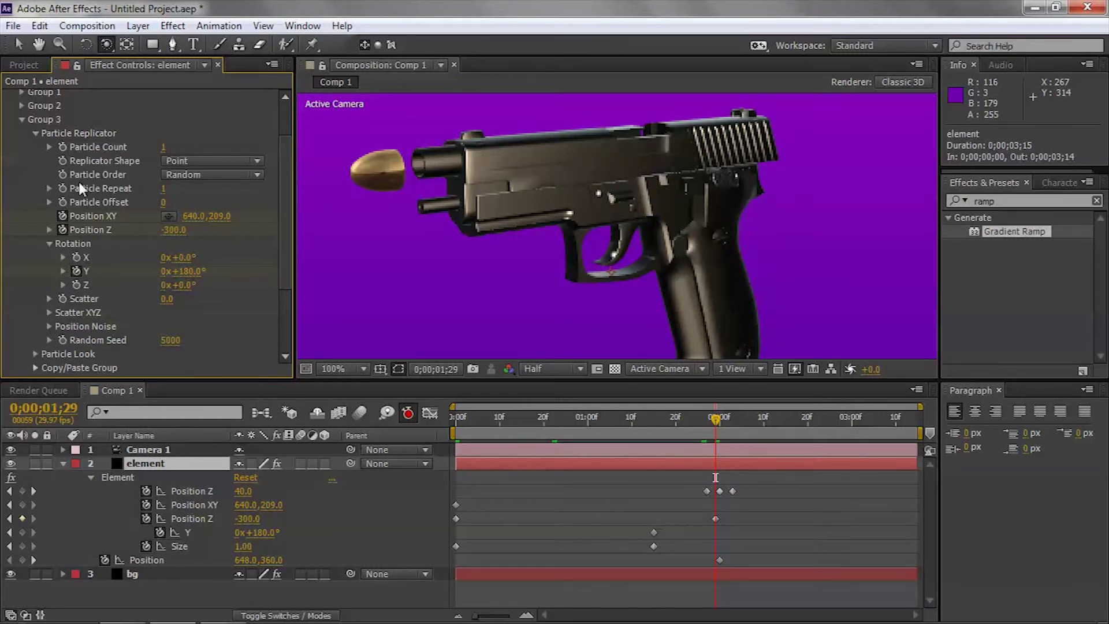
click(36, 353)
drag(167, 275, 143, 278)
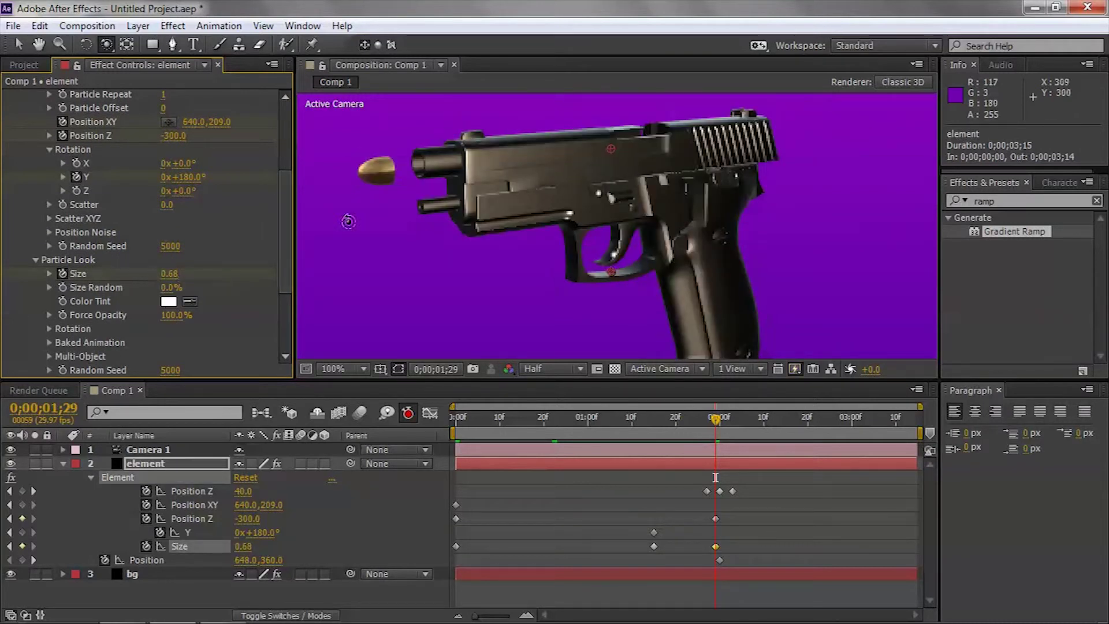
click(716, 418)
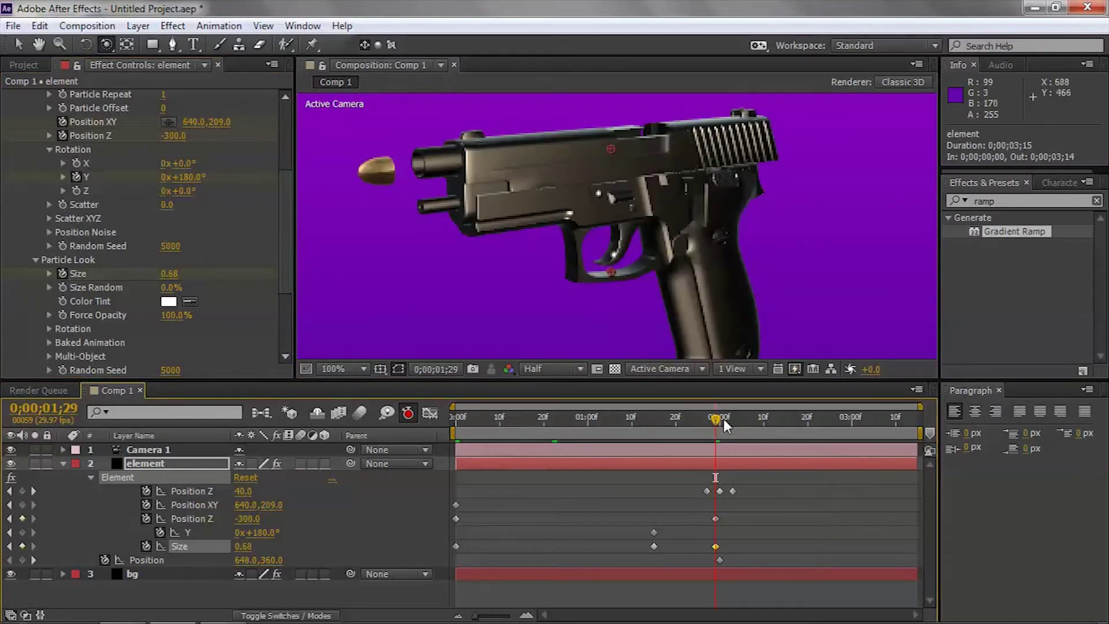
click(716, 518)
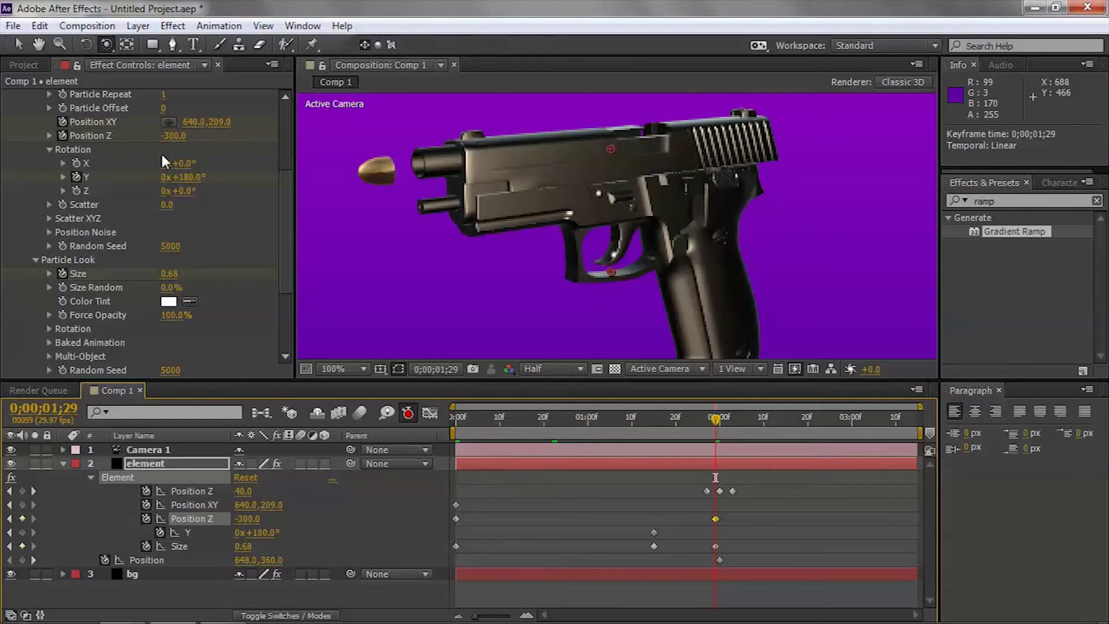
mouse_move(181, 136)
mouse_down()
mouse_move(191, 136)
mouse_move(181, 139)
mouse_up()
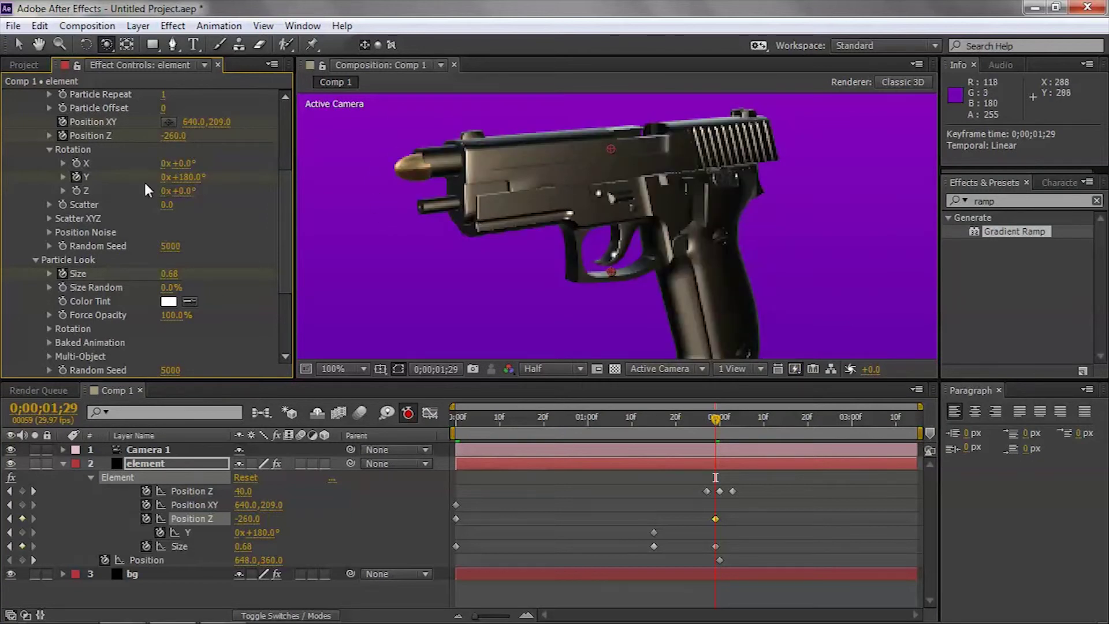
drag(166, 273, 159, 273)
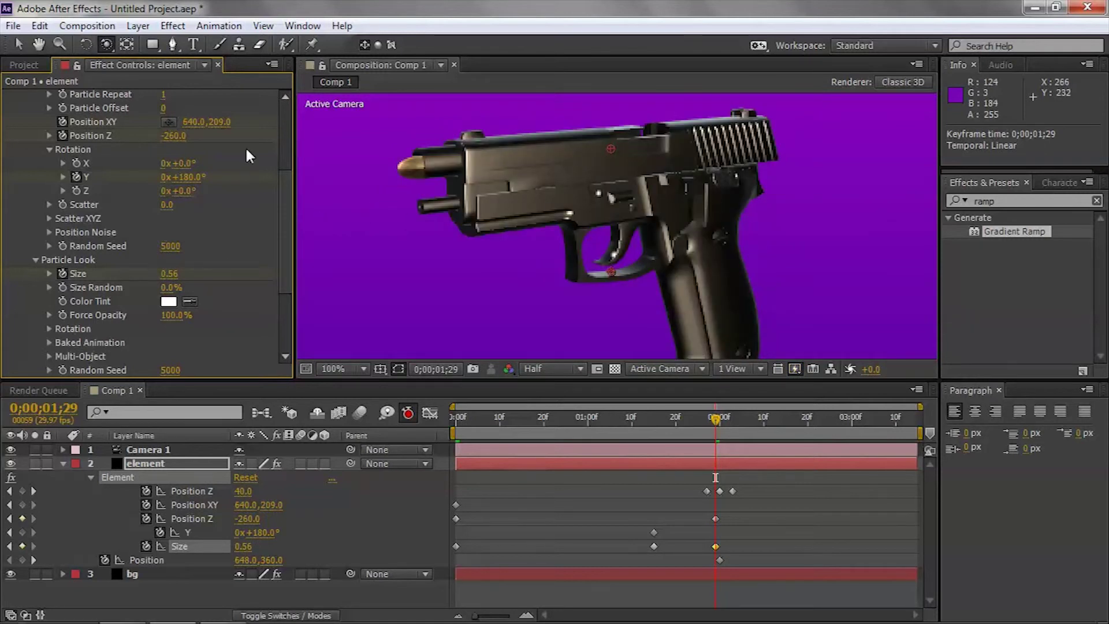
Set Group 3's Position XY to 636.0, 205.0, orbiting the camera to align the bullet with the barrel
drag(186, 128, 189, 123)
drag(421, 207, 617, 229)
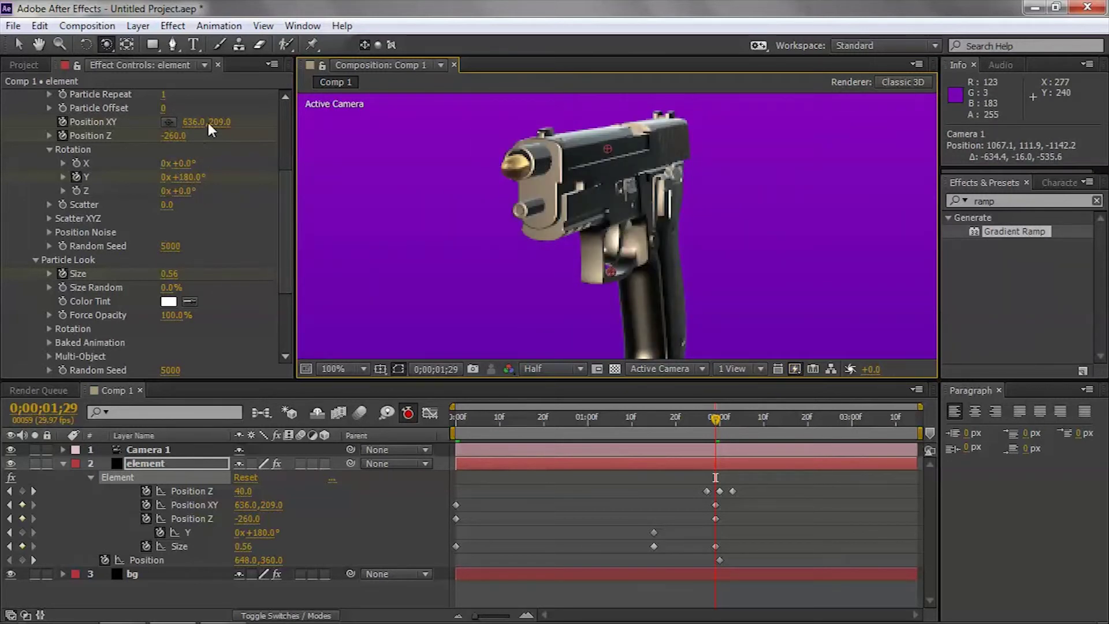
drag(218, 122, 220, 129)
key(ctrl+z)
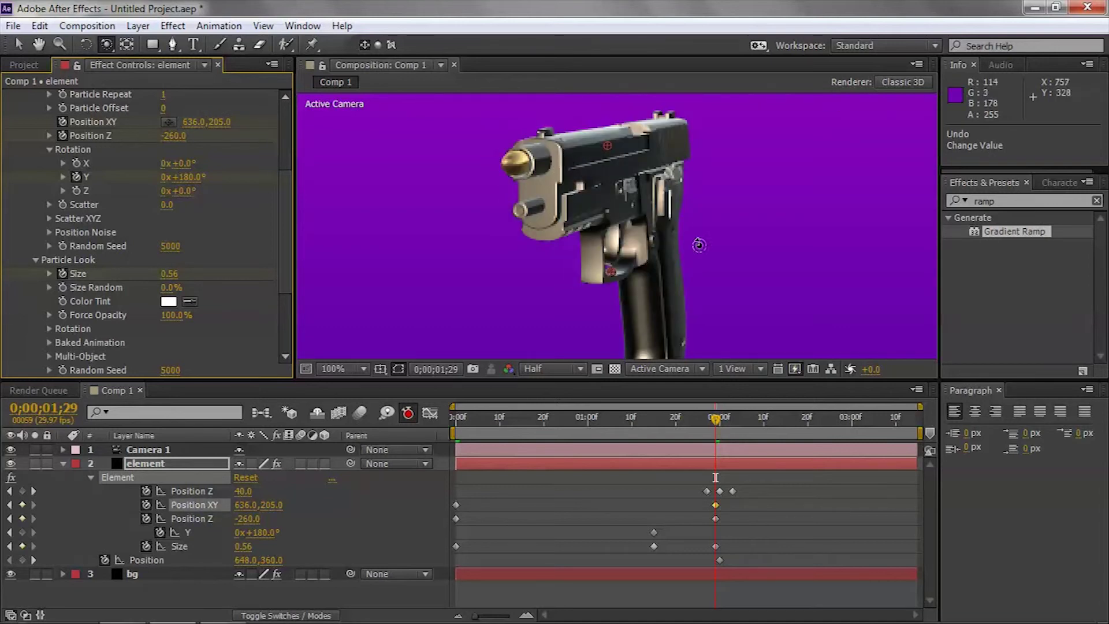
drag(705, 248, 587, 267)
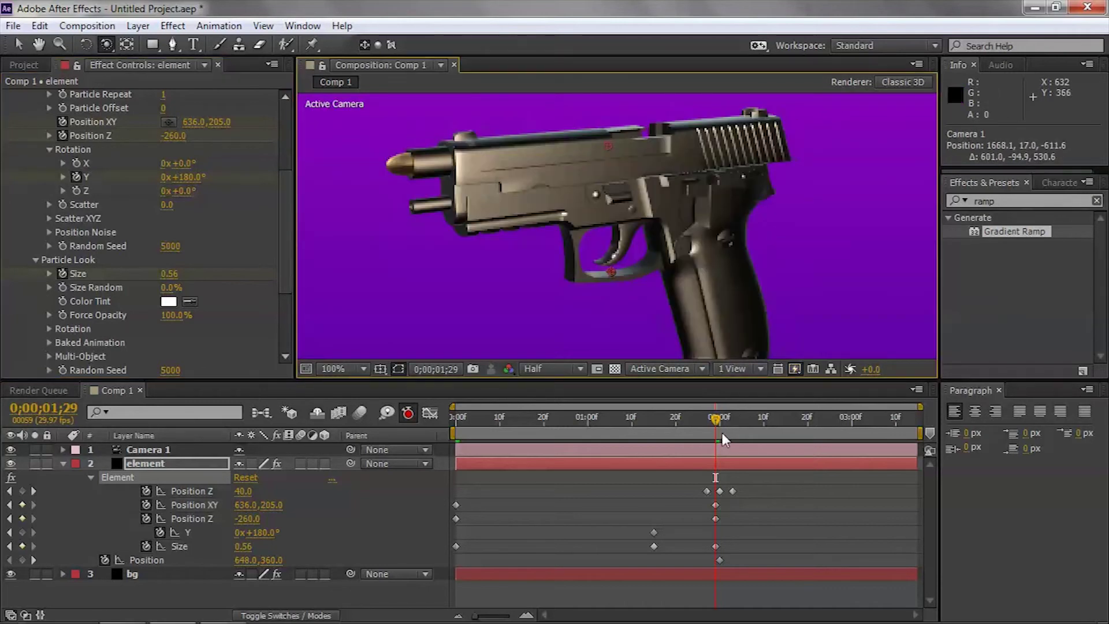
Preview the gunshot animation from the start of the timeline with the whole pistol in view
drag(714, 414, 438, 407)
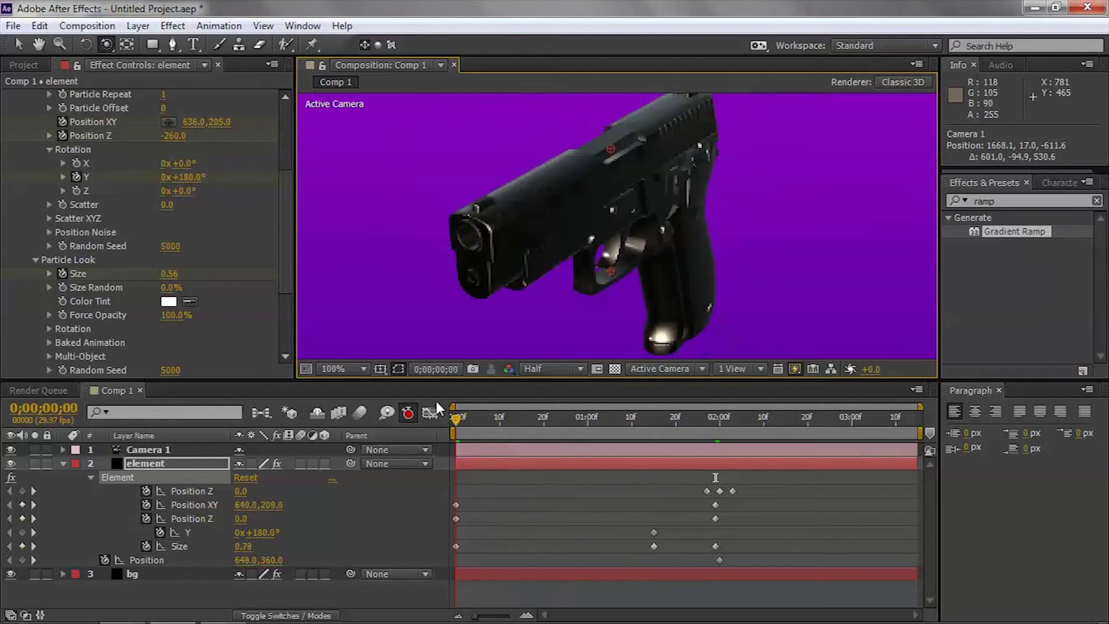
scroll(618, 280, down, 3)
scroll(619, 280, up, 1)
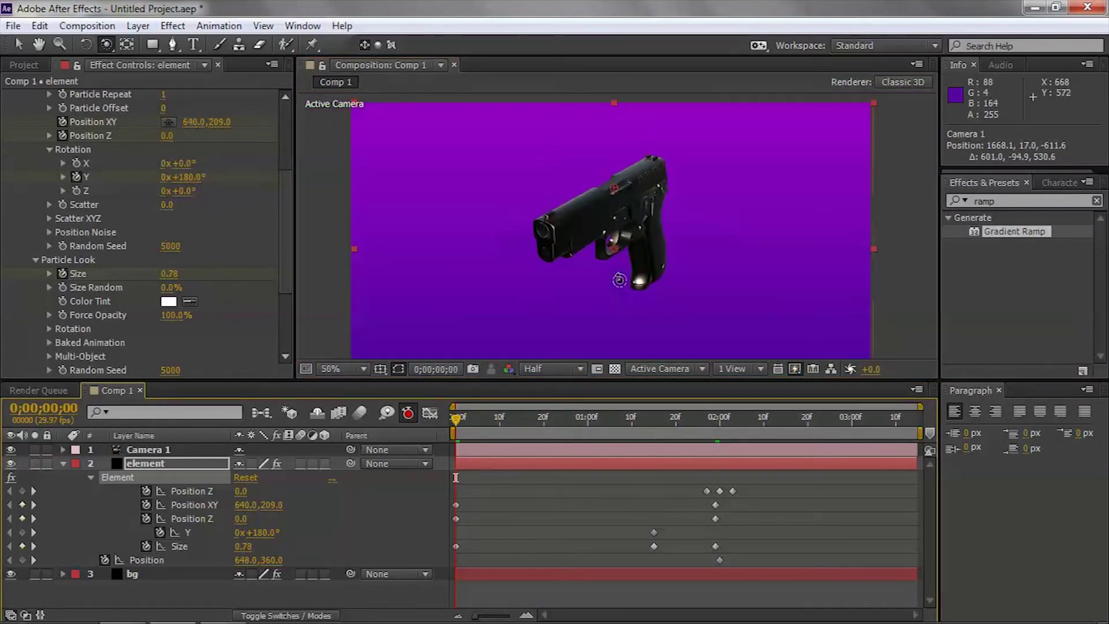
key(space)
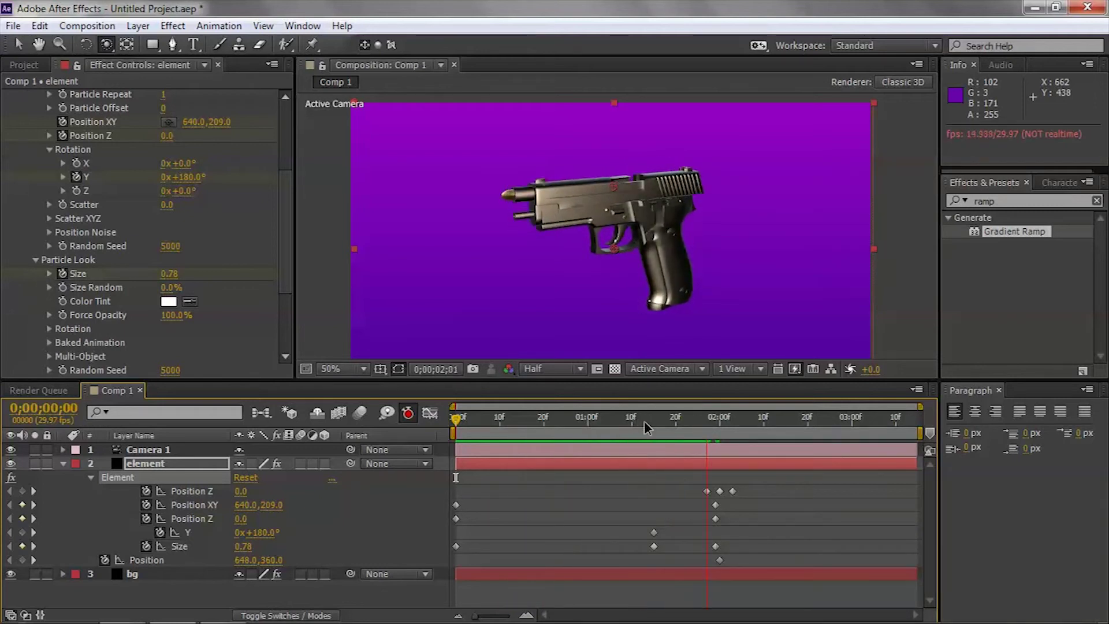
key(space)
At 0;00;03;00, set Group 3's Position Z to -1320.0 and scrub back through the bullet's flight
drag(877, 418, 860, 419)
mouse_move(754, 427)
mouse_down()
mouse_move(698, 425)
mouse_move(759, 428)
mouse_up()
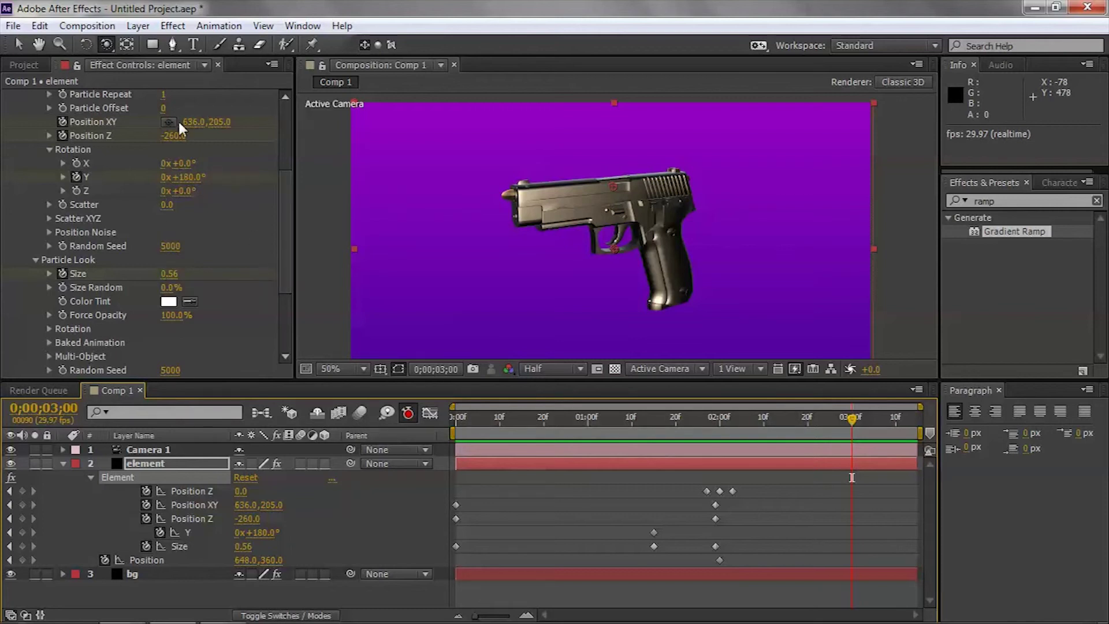
drag(172, 135, 95, 136)
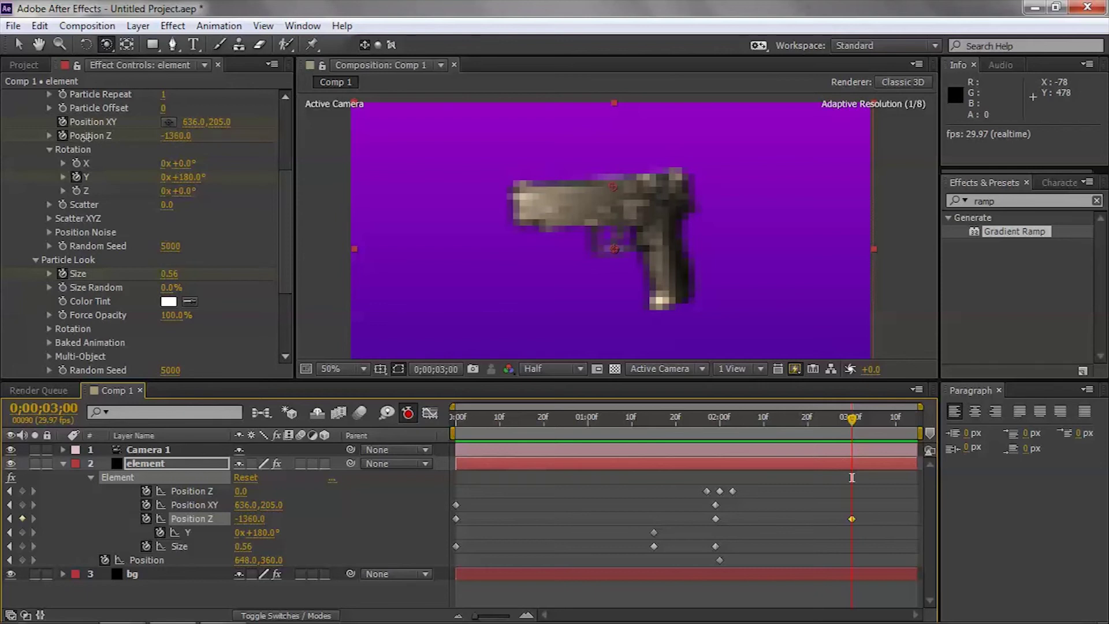
drag(858, 431, 763, 437)
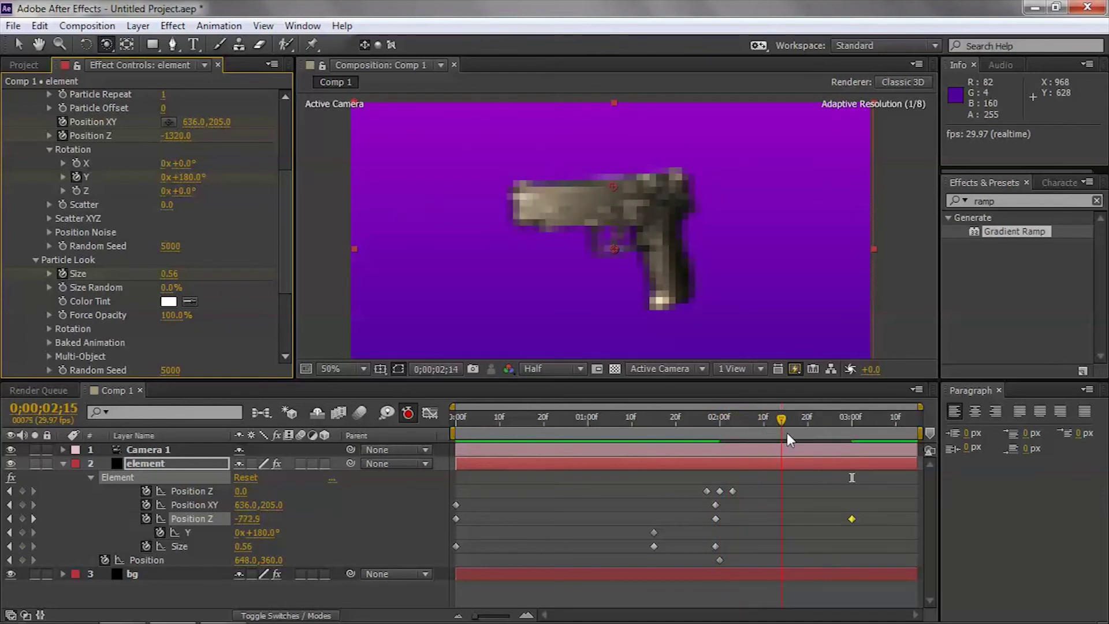
Add a Group 3 Position Z keyframe at 0;00;01;27 that pulls the bullet back into the barrel, and preview from 0;00;01;11
drag(841, 437, 706, 424)
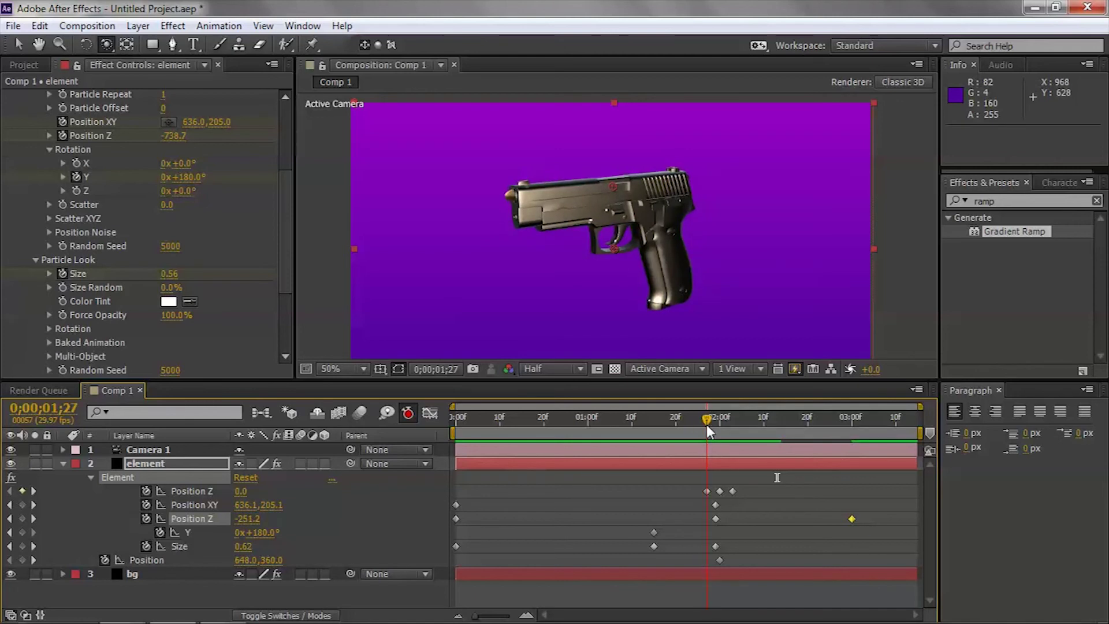
click(456, 519)
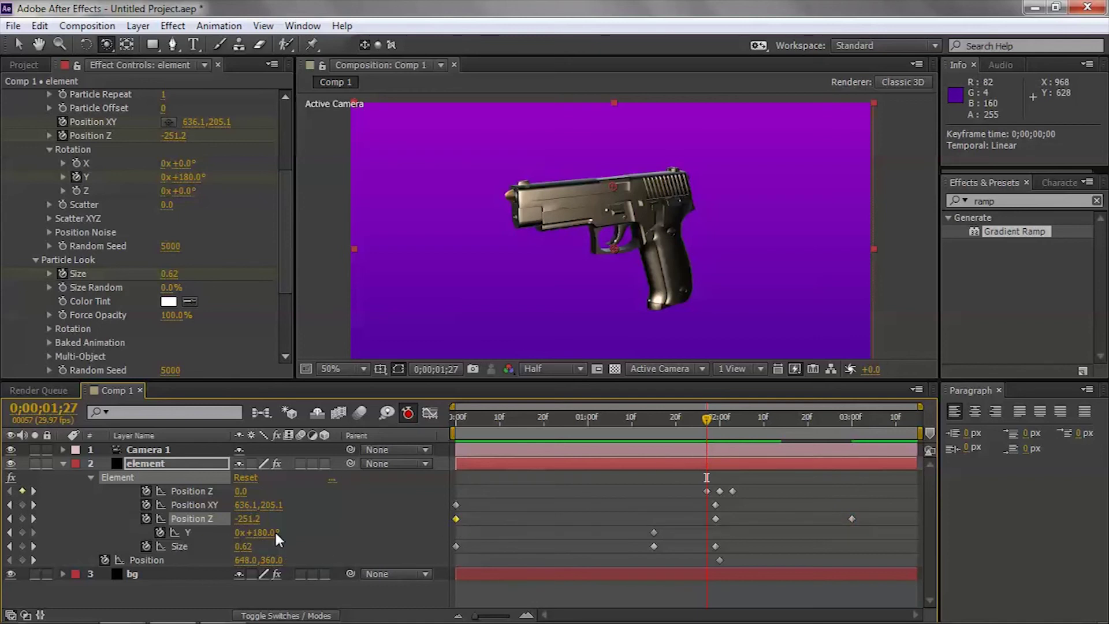
drag(247, 525, 261, 525)
drag(712, 431, 636, 428)
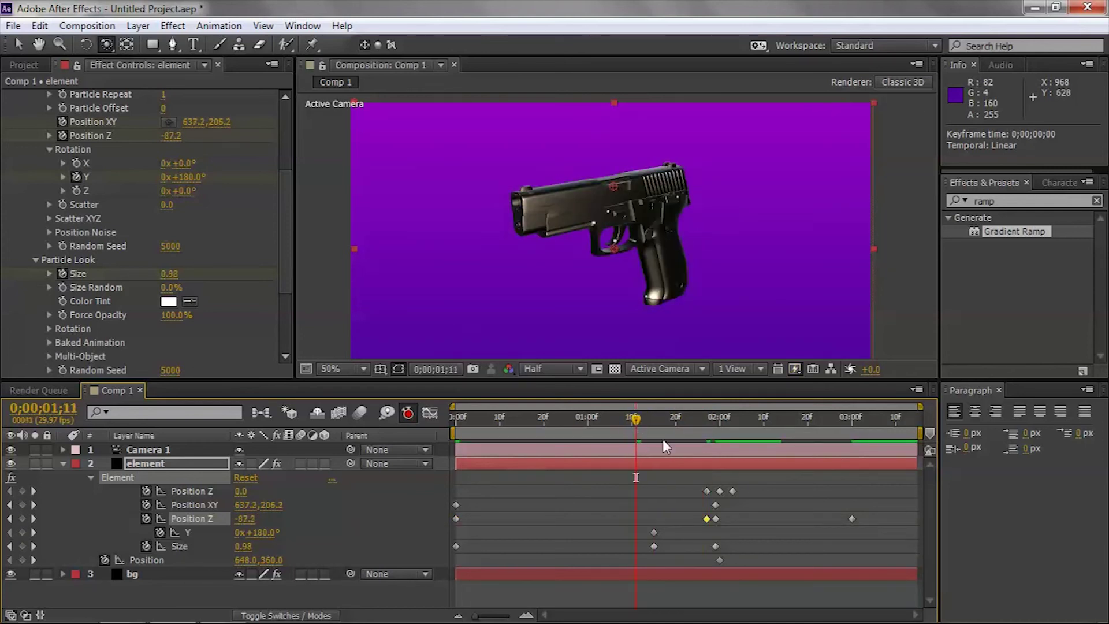
key(space)
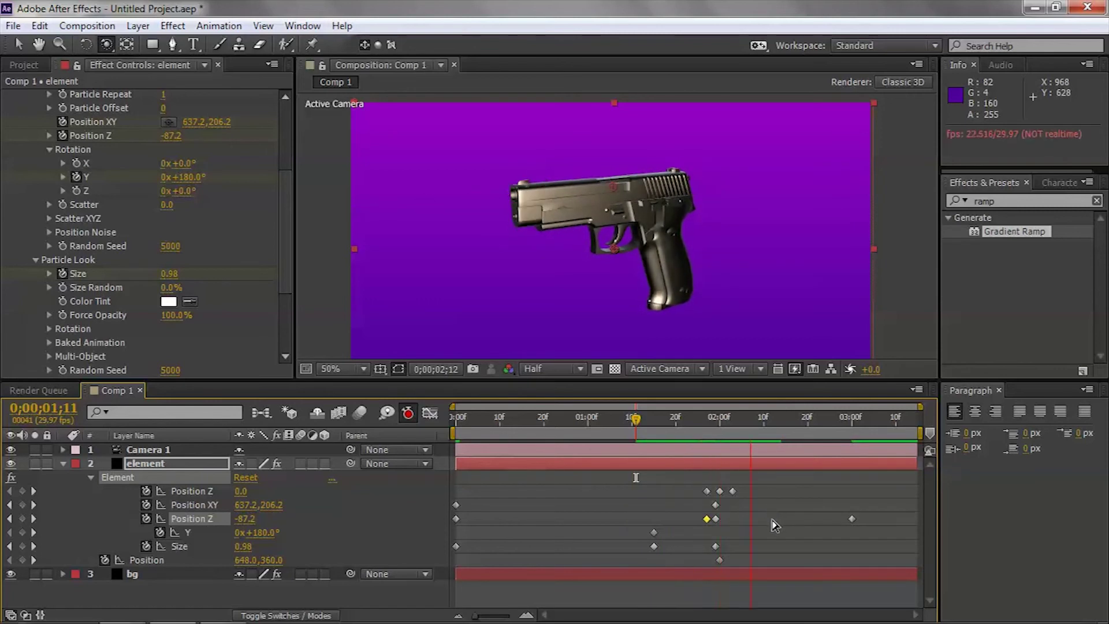
Orbit the camera to a side view of the pistol and inspect the fired bullet from 0;00;02;05 back to 0;00;02;03
drag(719, 435, 742, 423)
click(126, 46)
drag(740, 245, 638, 255)
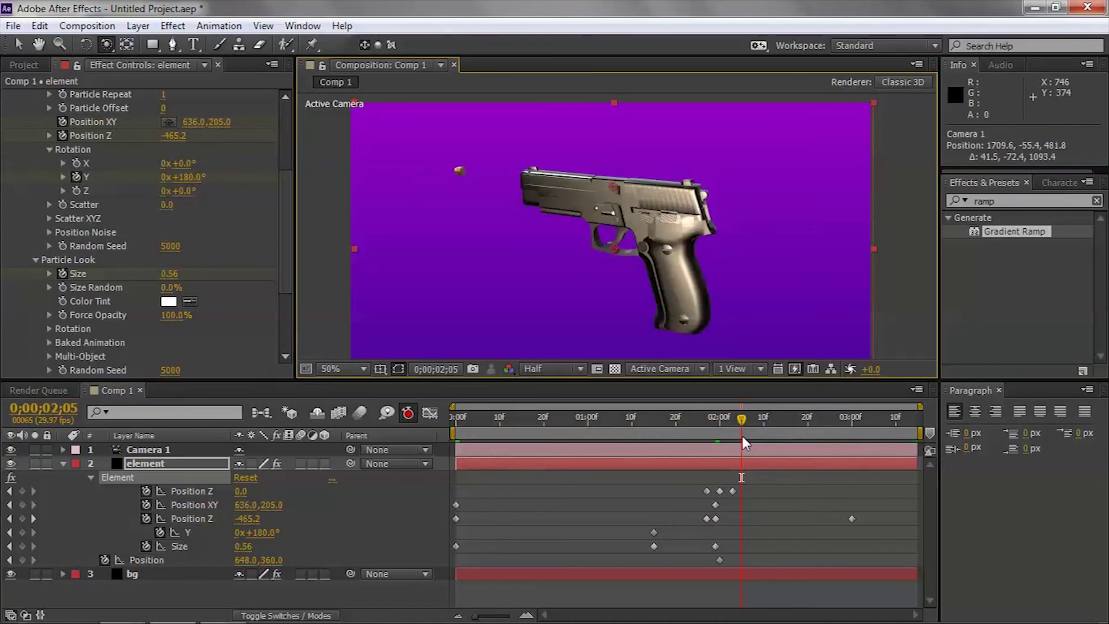
drag(746, 421, 734, 460)
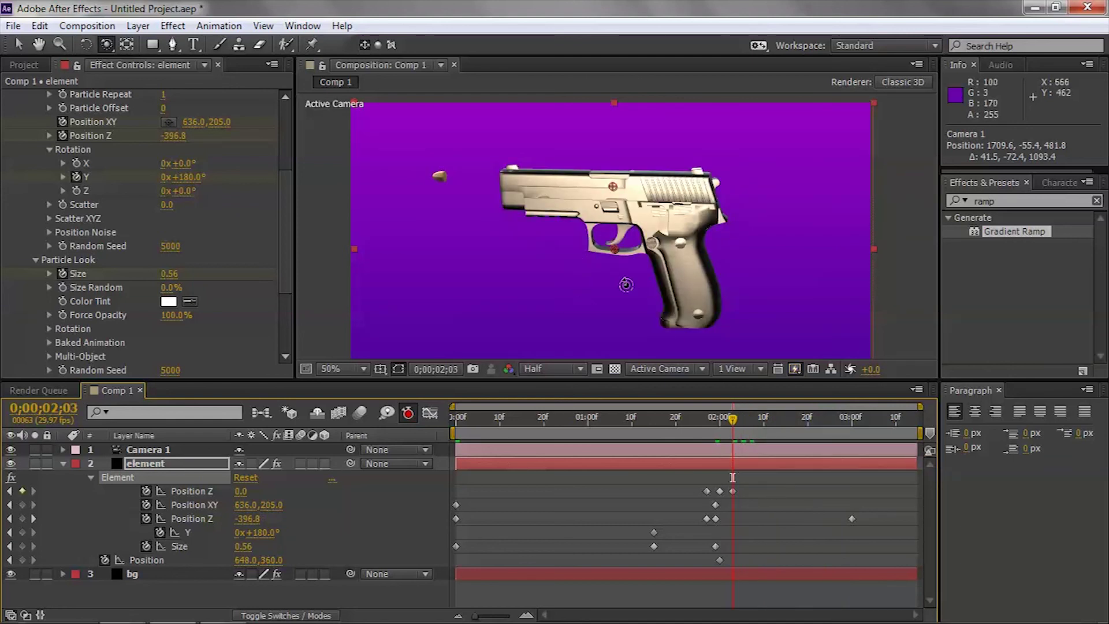
Apply Easy Ease to all keyframes of the element layer and check the motion up to 0;00;01;26
drag(719, 420, 694, 421)
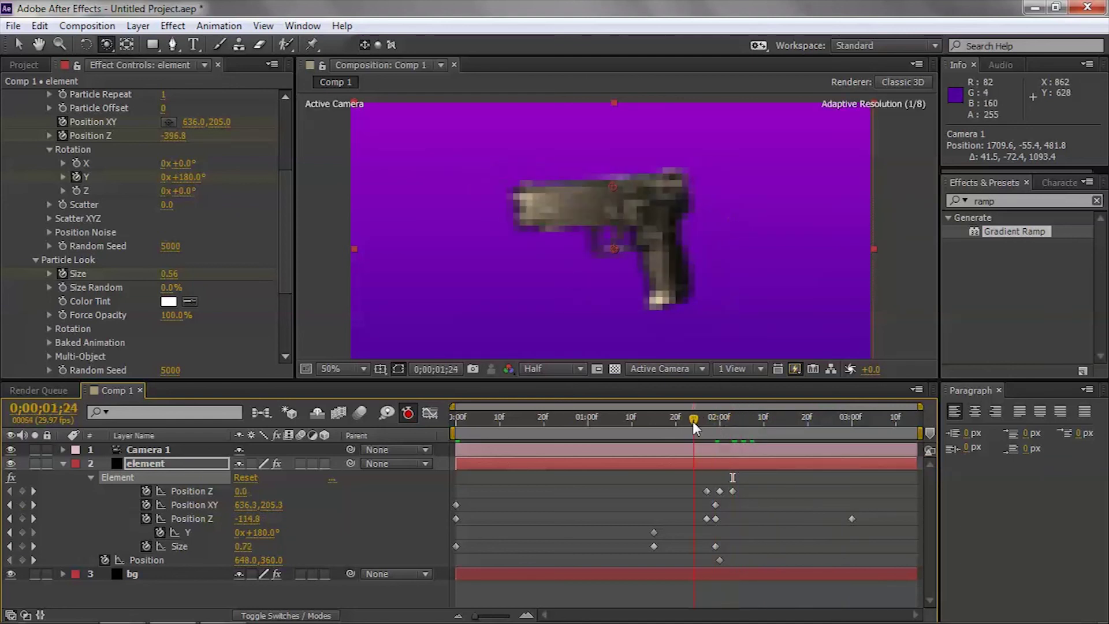
drag(870, 553, 448, 482)
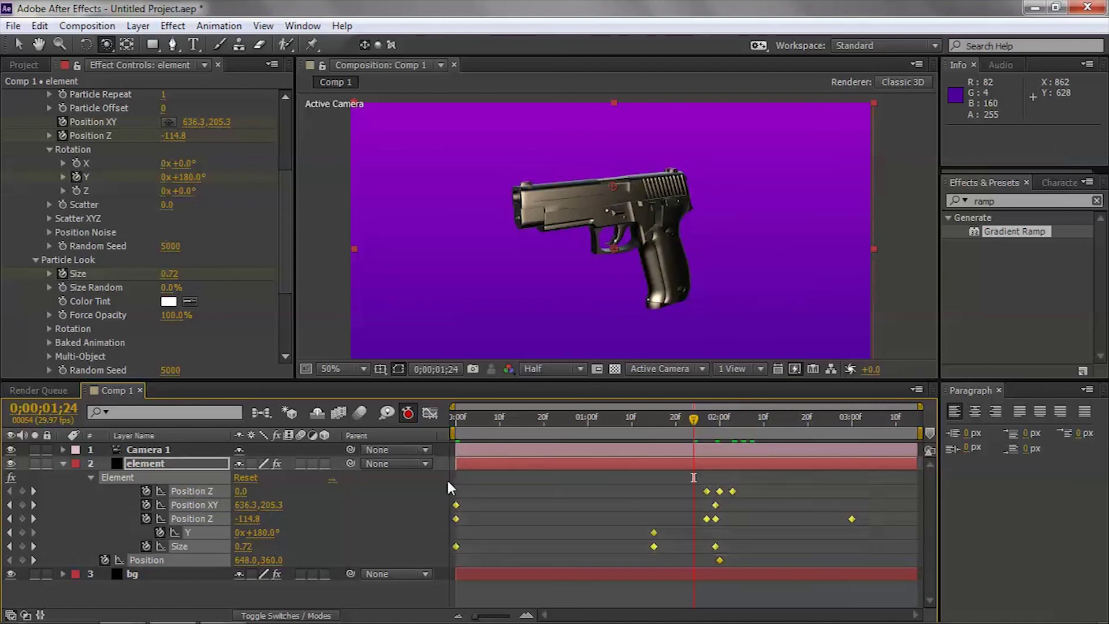
key(F9)
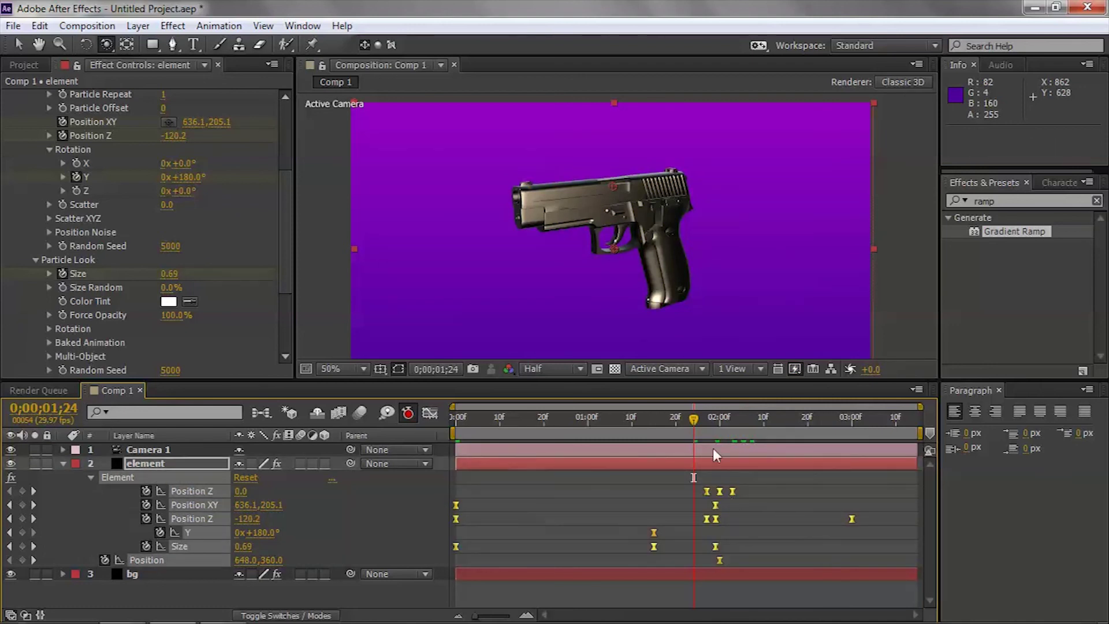
mouse_move(694, 419)
mouse_down()
mouse_move(761, 418)
mouse_move(701, 420)
mouse_up()
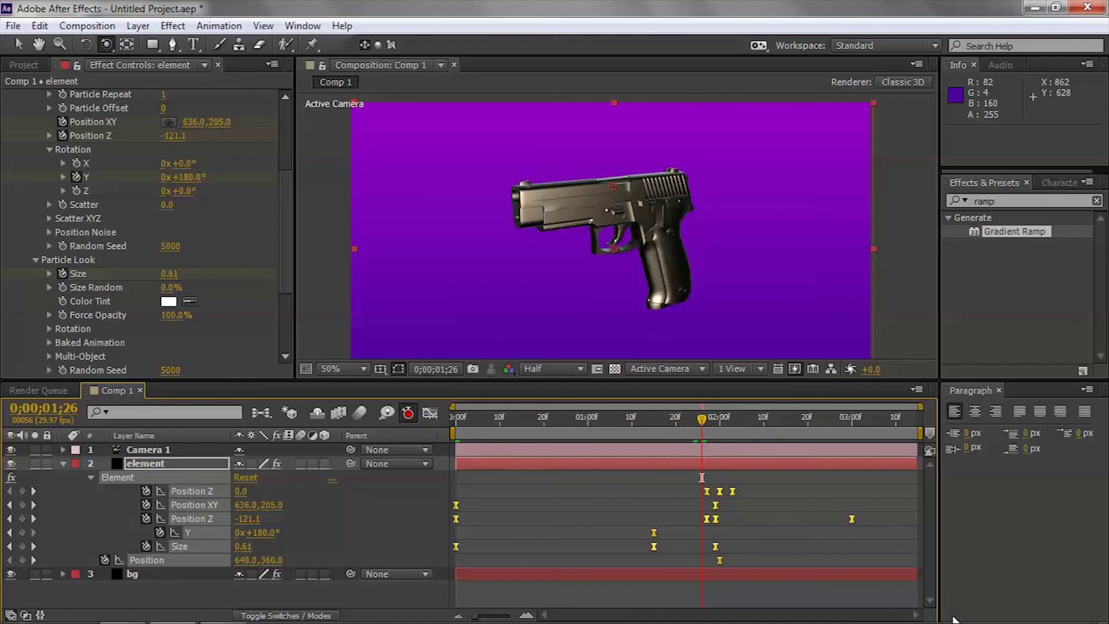
mouse_move(956, 620)
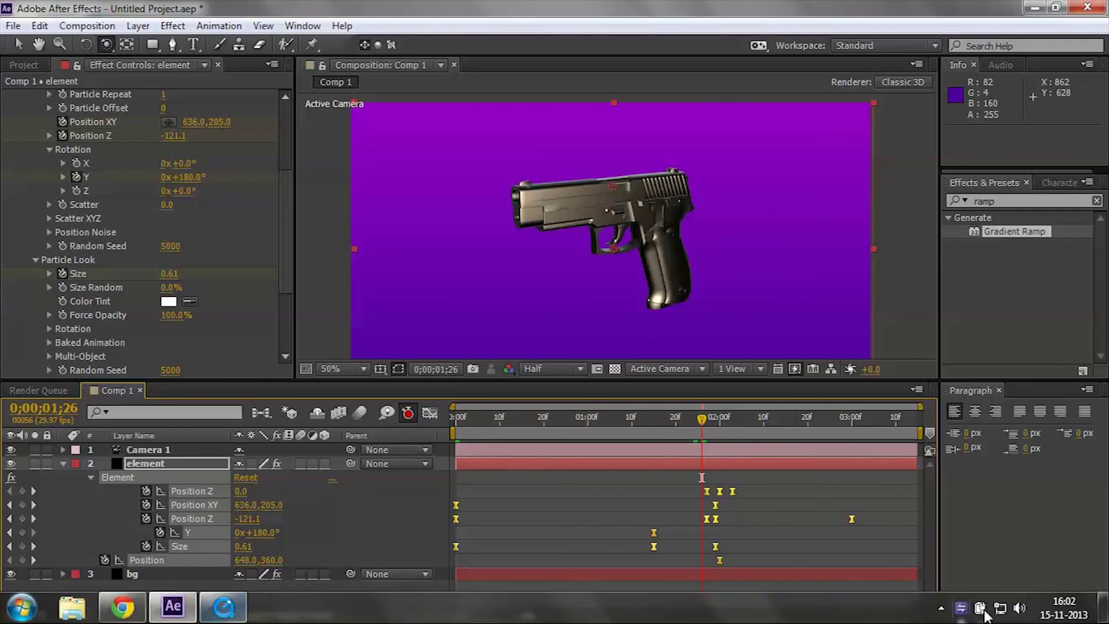
click(941, 609)
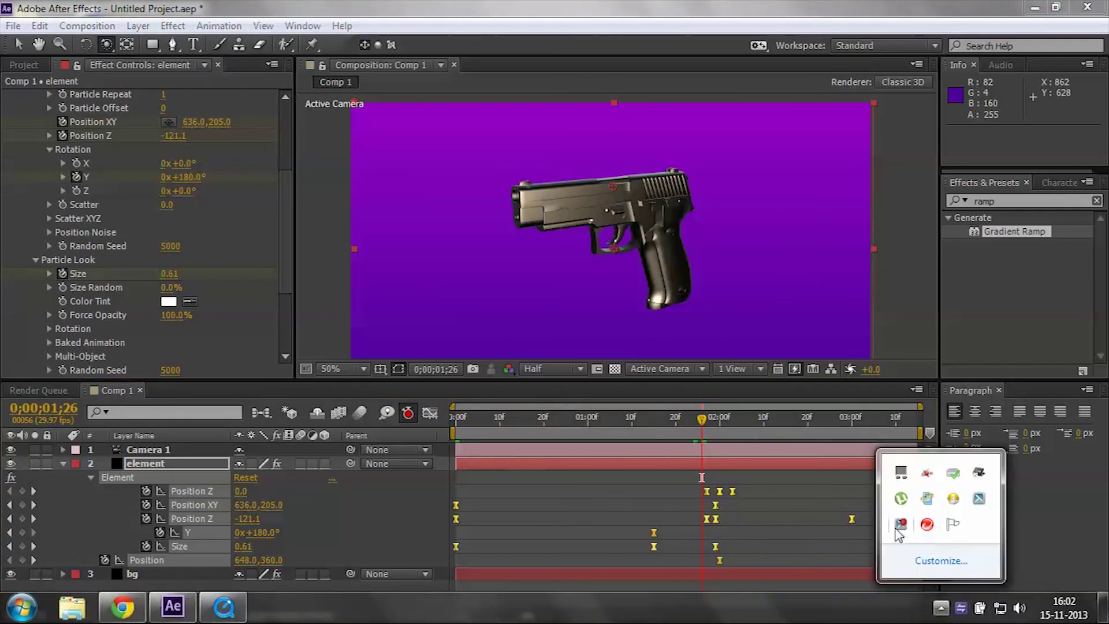